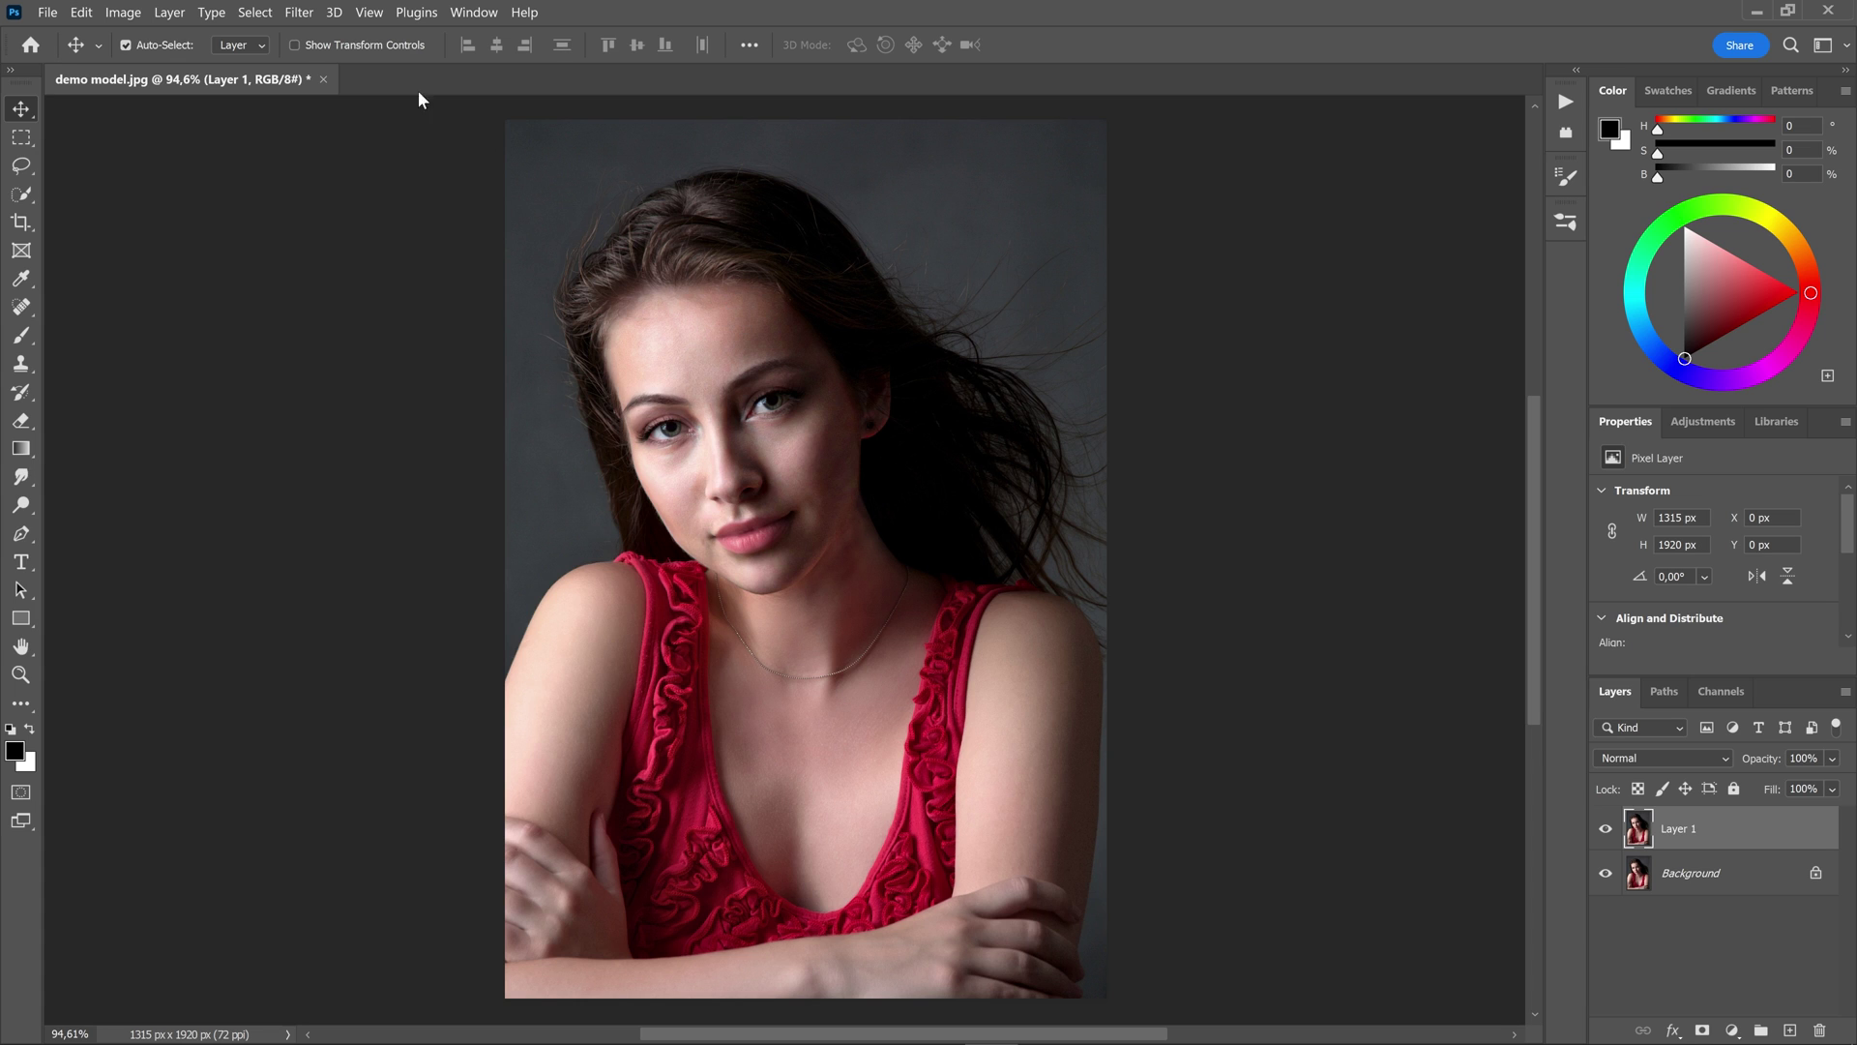
Step: Apply the Camera Raw Filter to Layer 1 and enter Masking so it detects Person 1
click(299, 11)
click(382, 155)
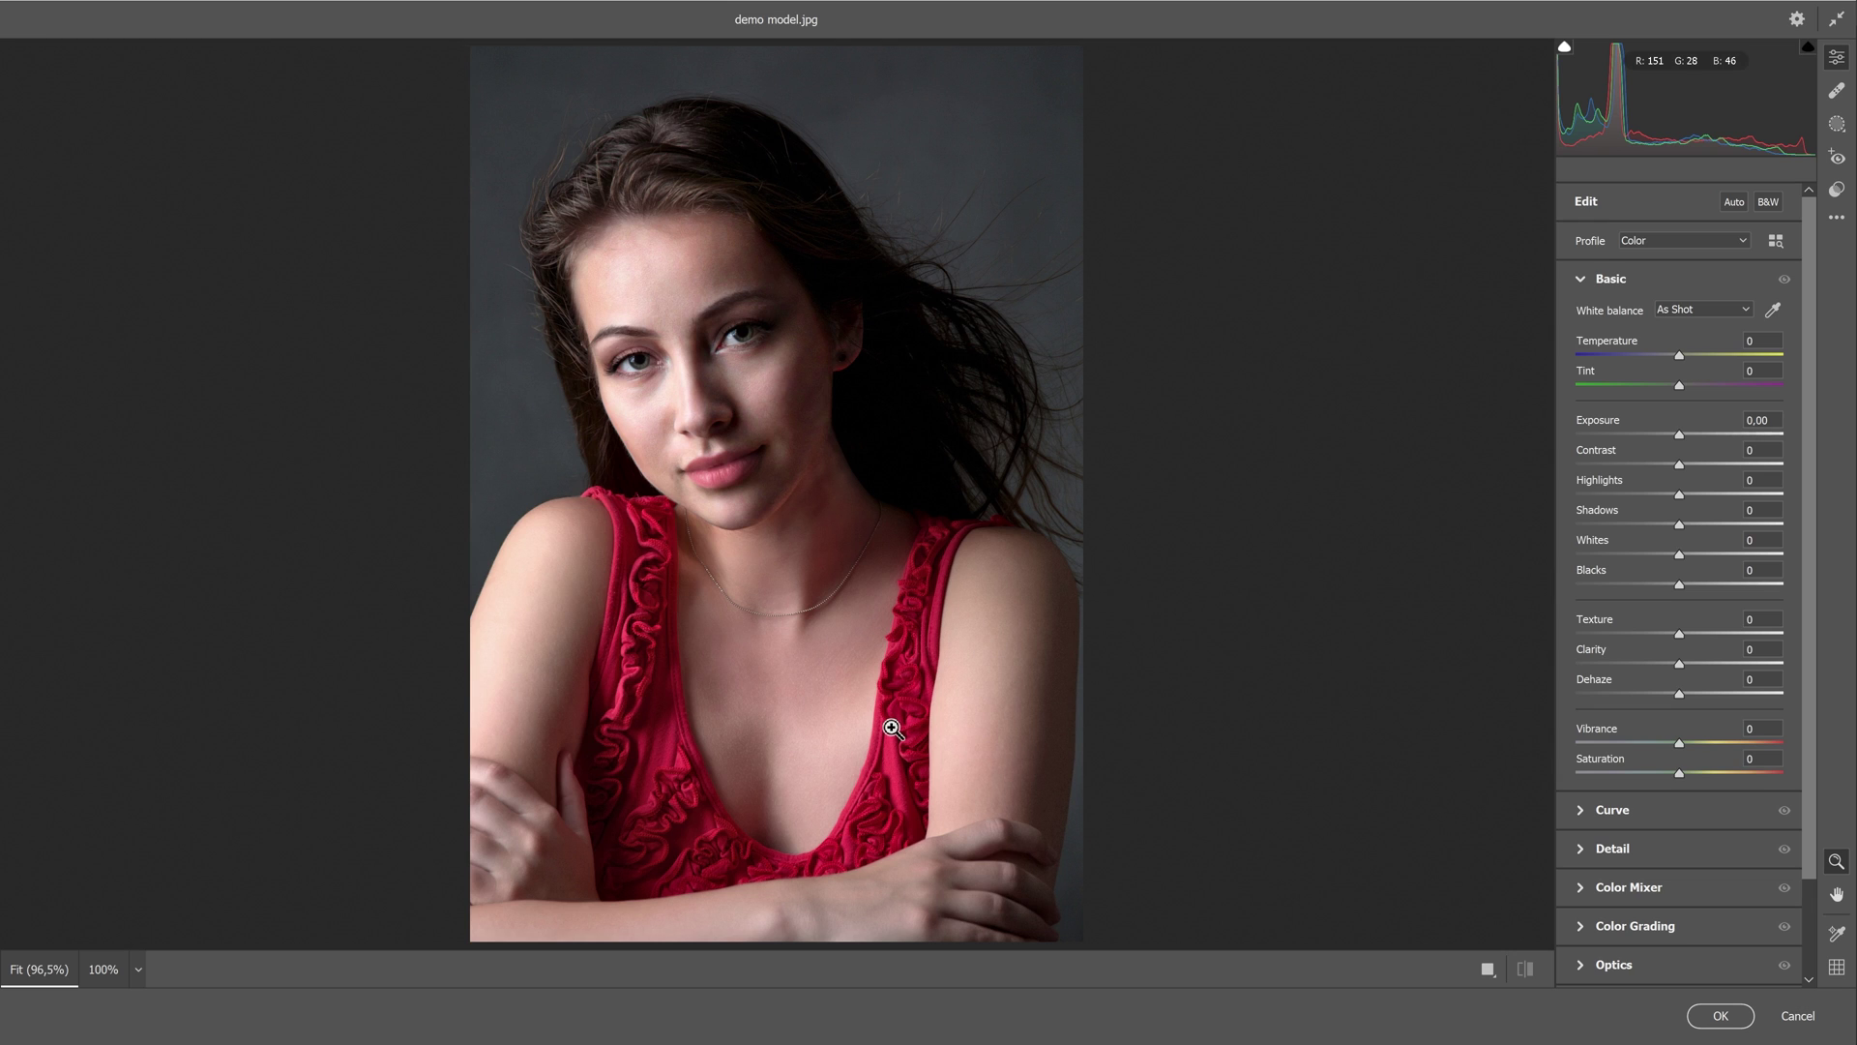
click(1837, 124)
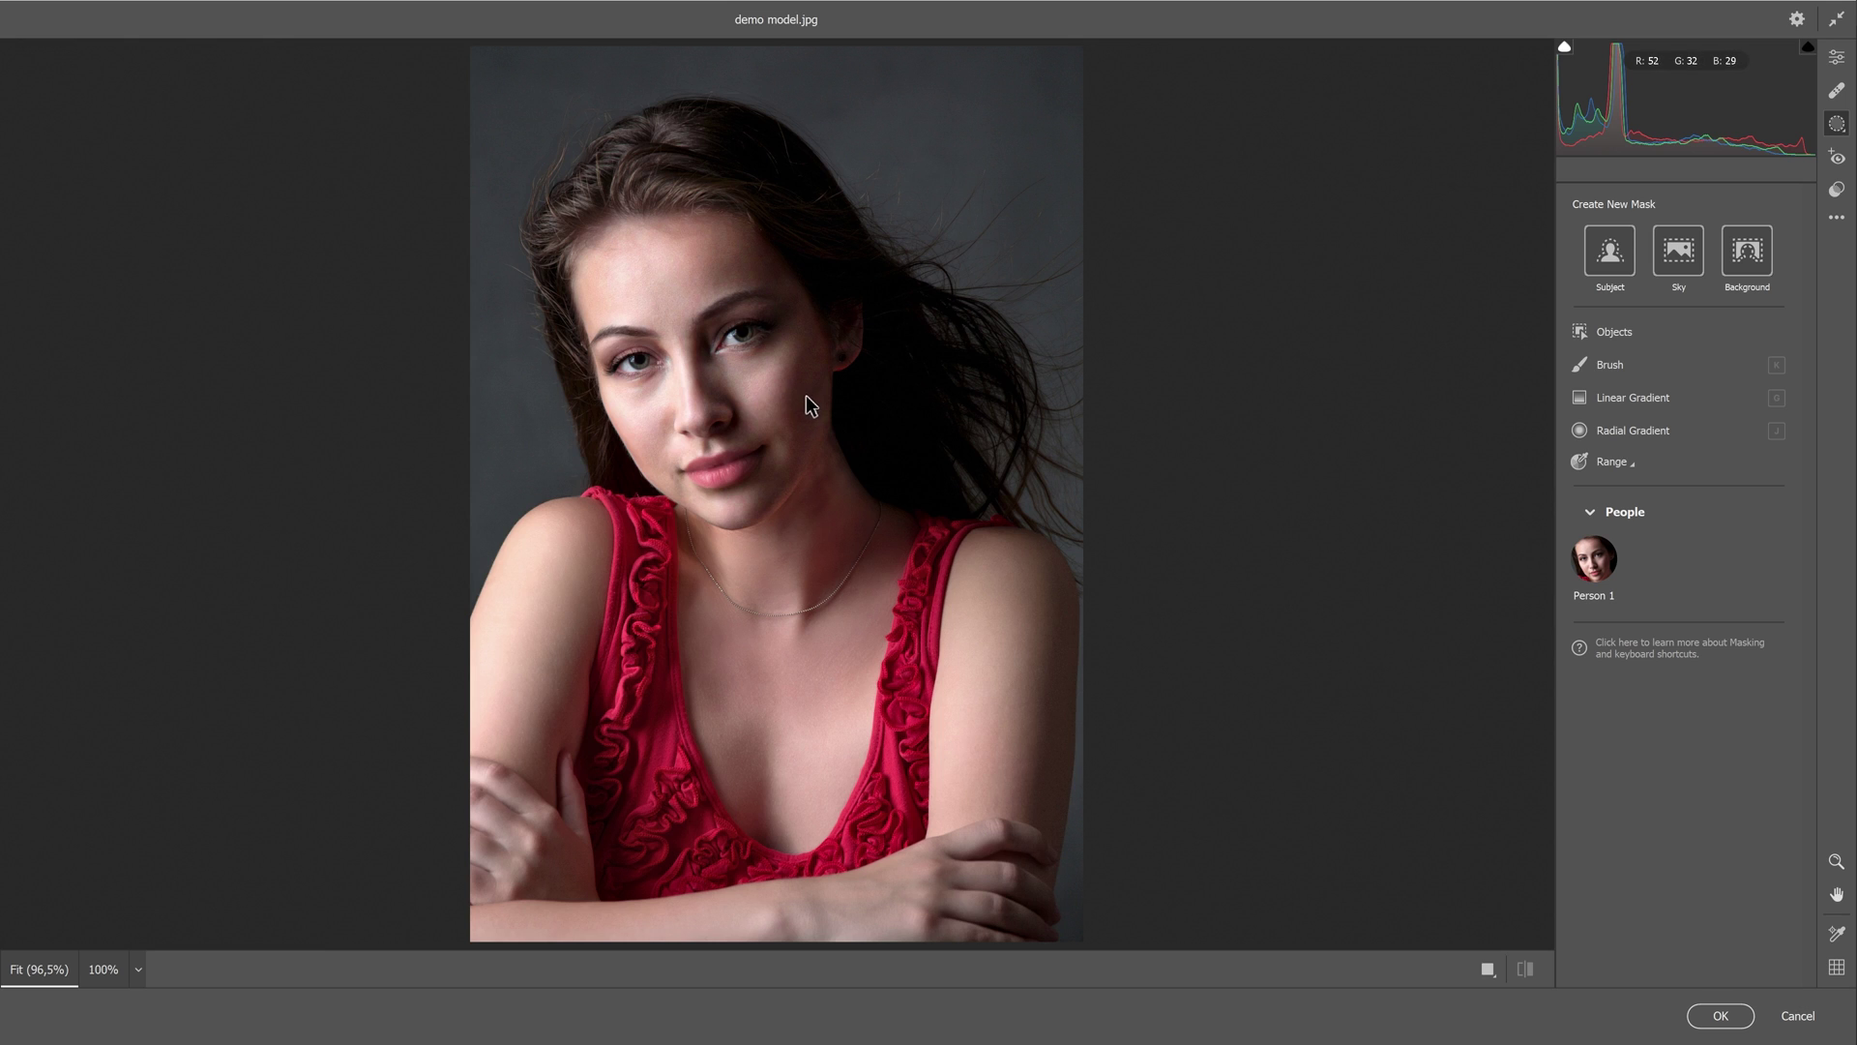
Step: Pick Person 1's face skin, body skin, eyebrows, sclera, iris, lips and hair as seven separate masks
click(1592, 561)
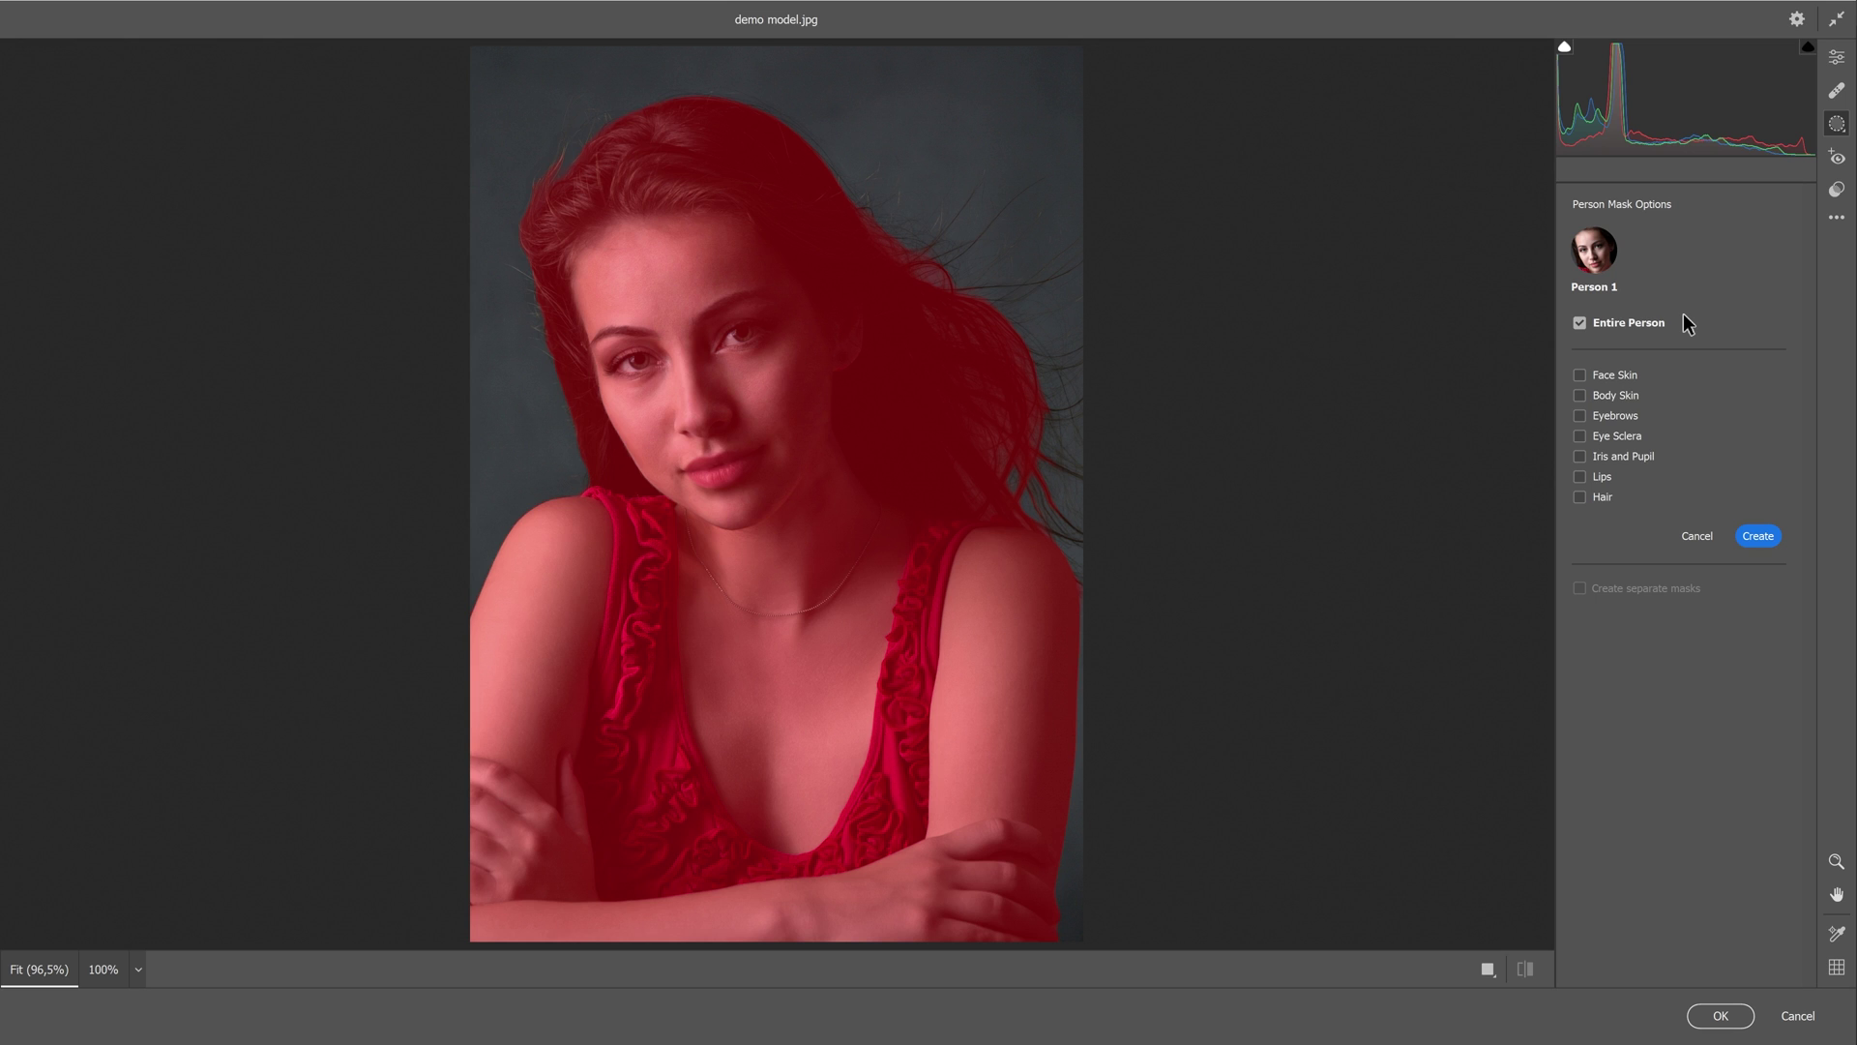
click(1579, 375)
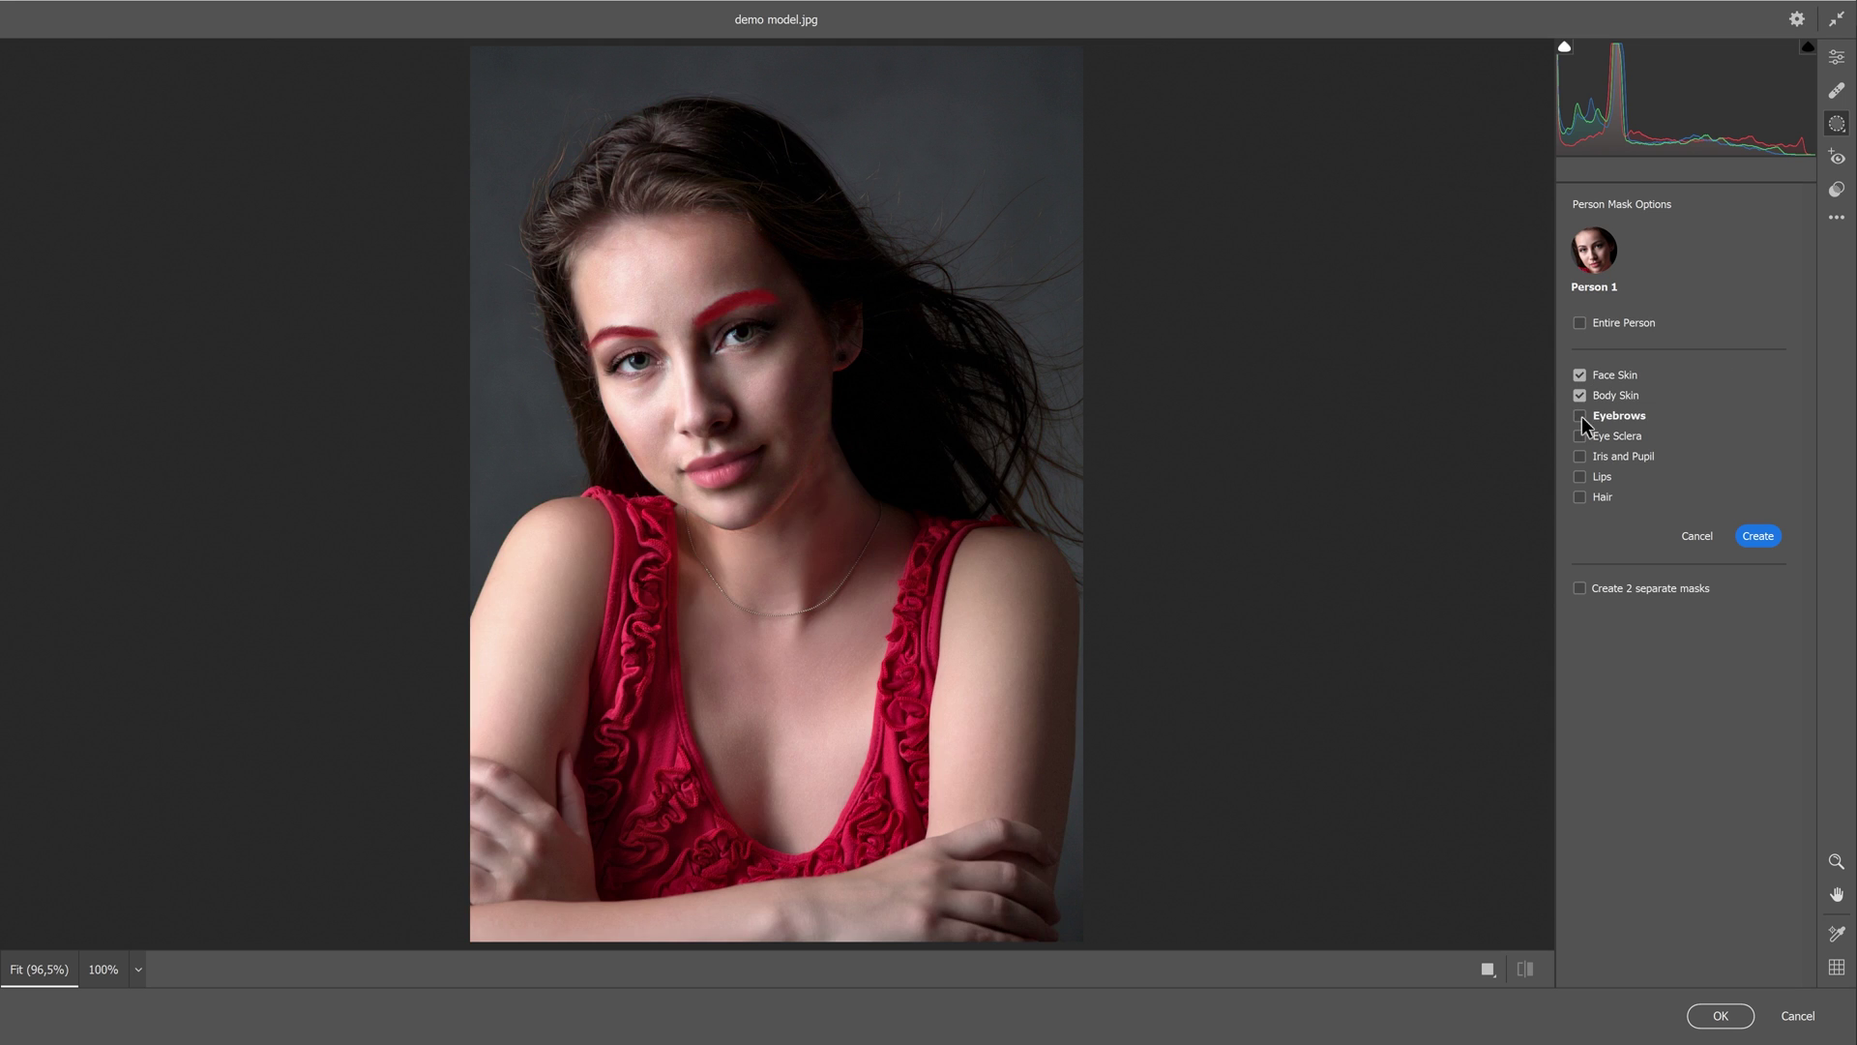
click(1580, 416)
click(1580, 456)
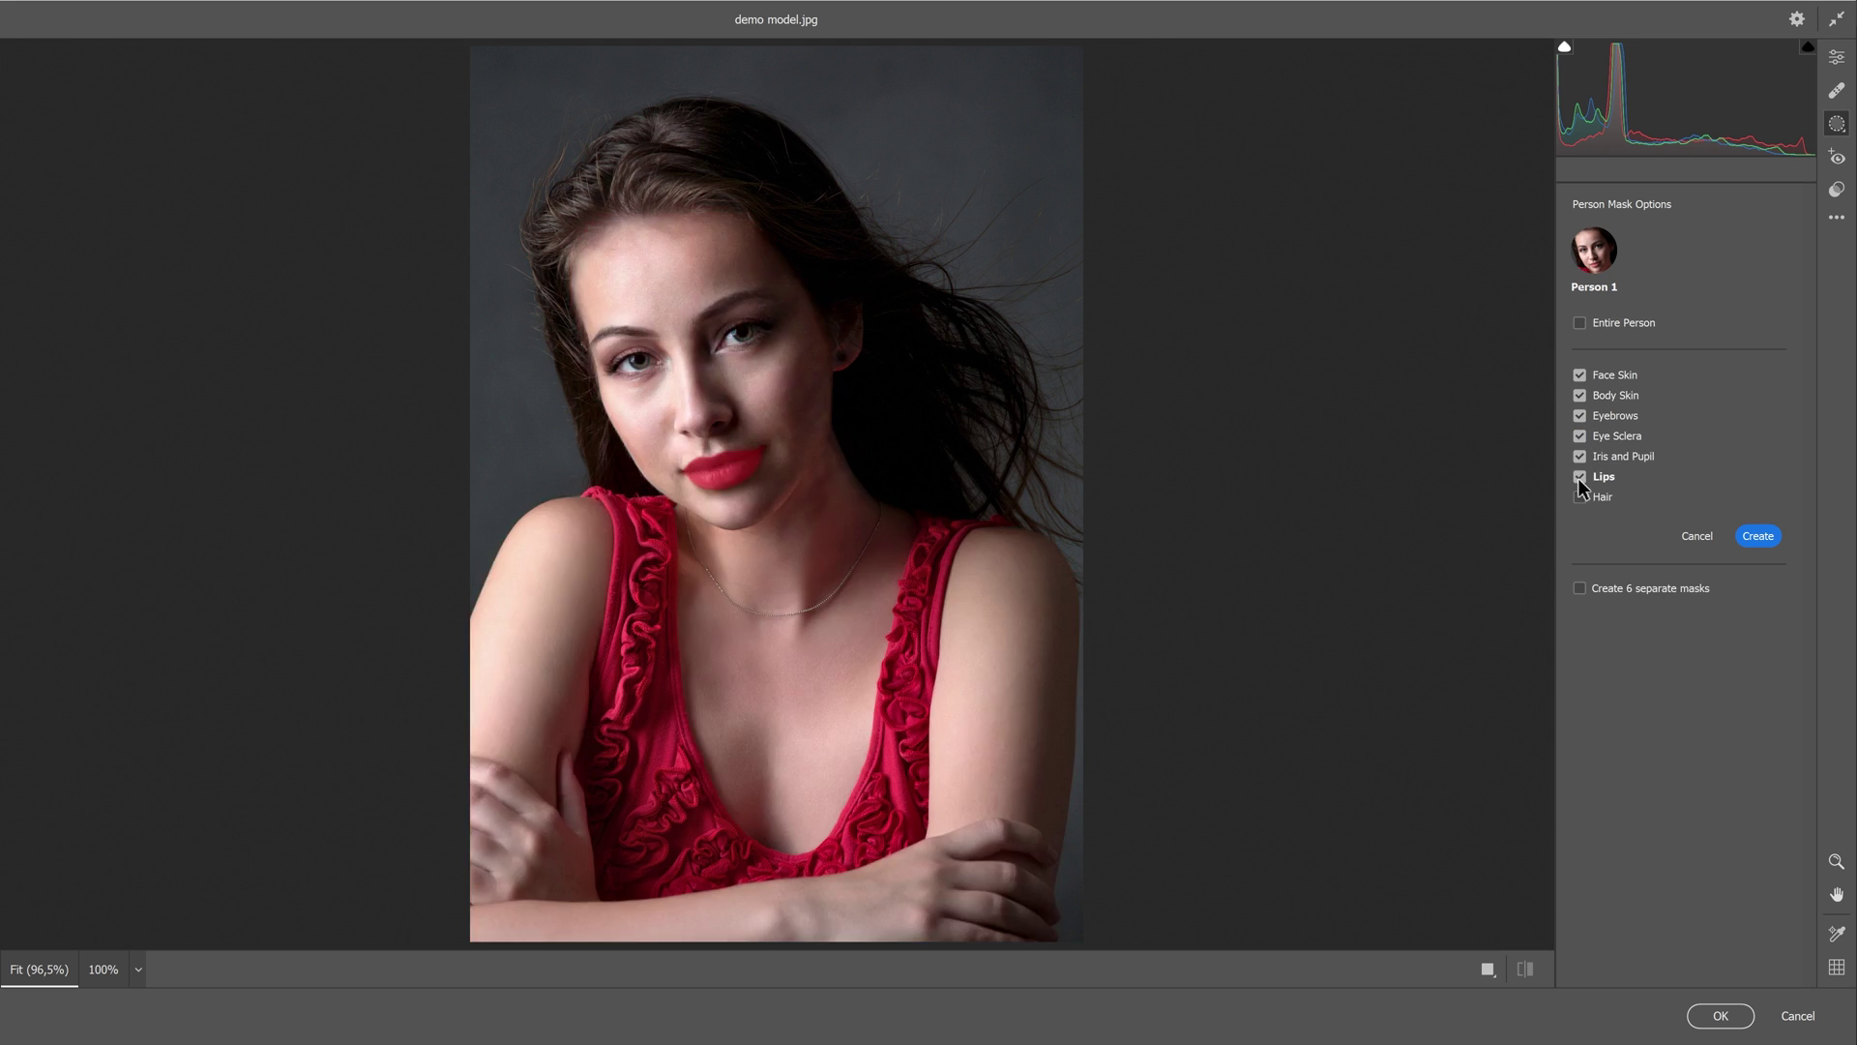
click(1580, 497)
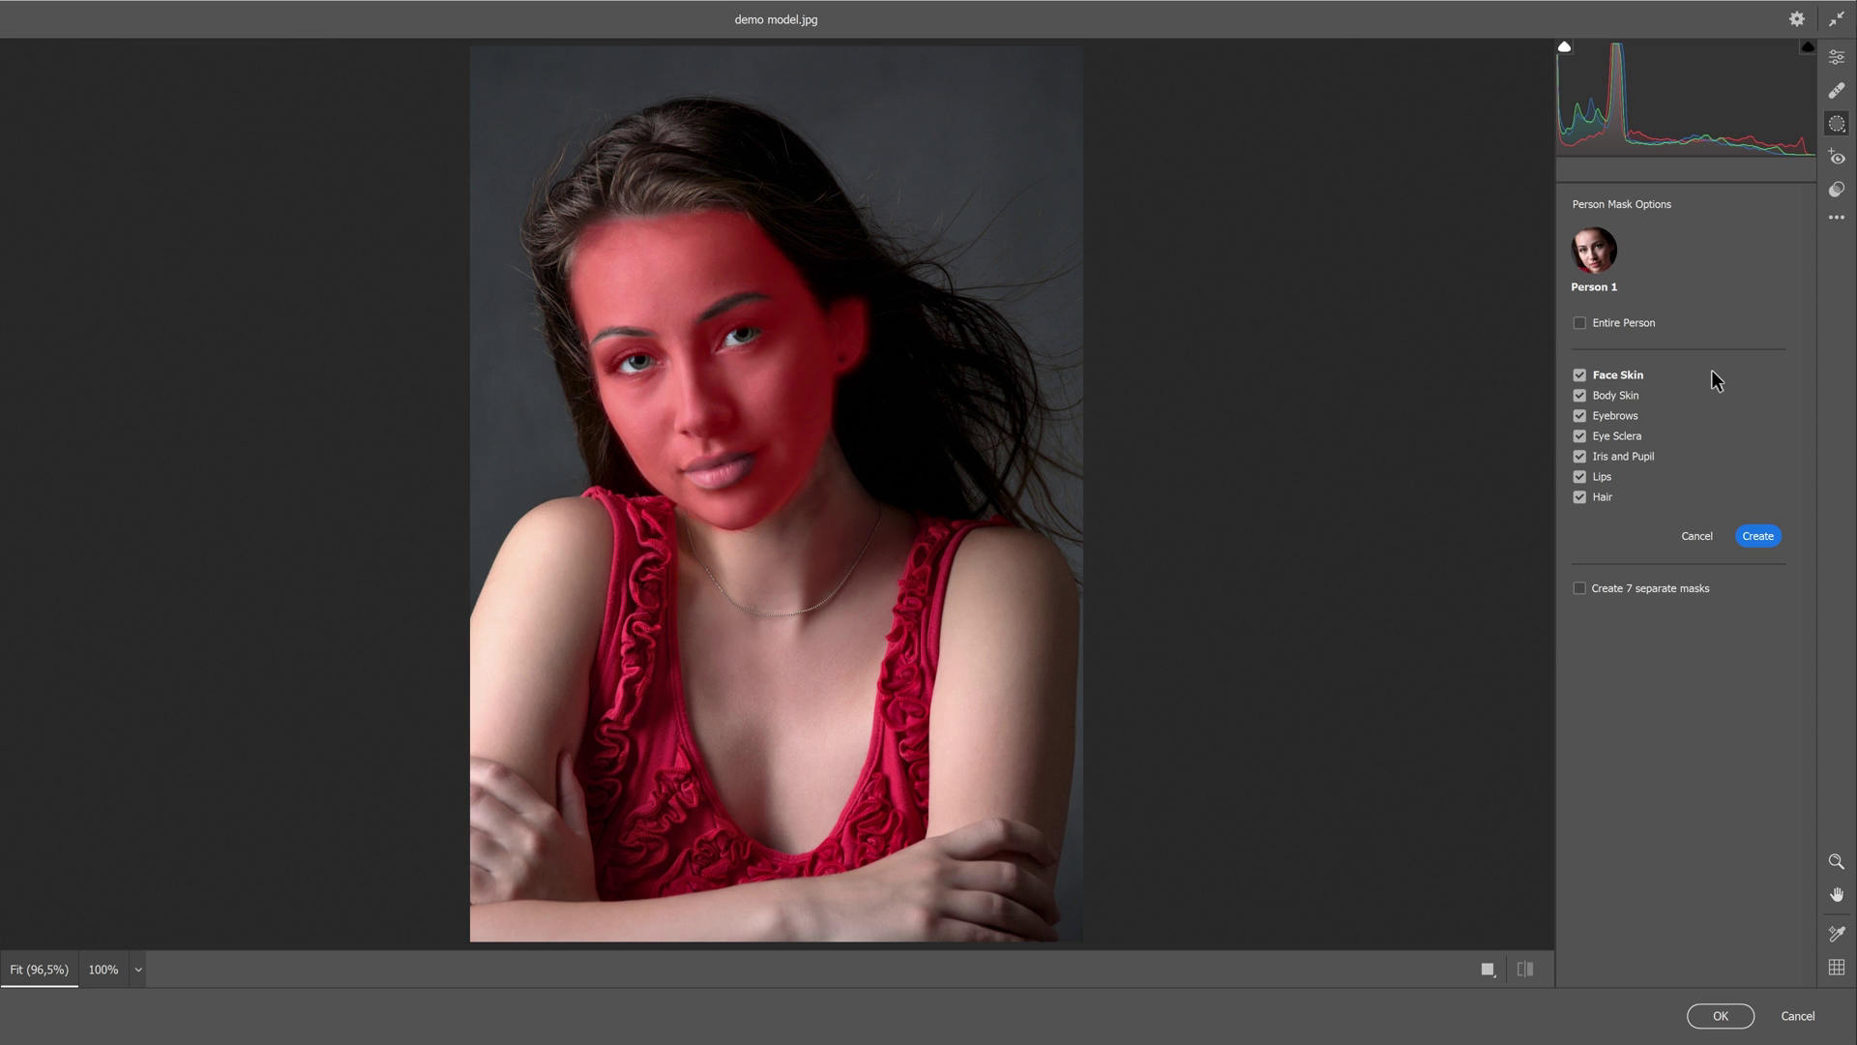
click(1581, 589)
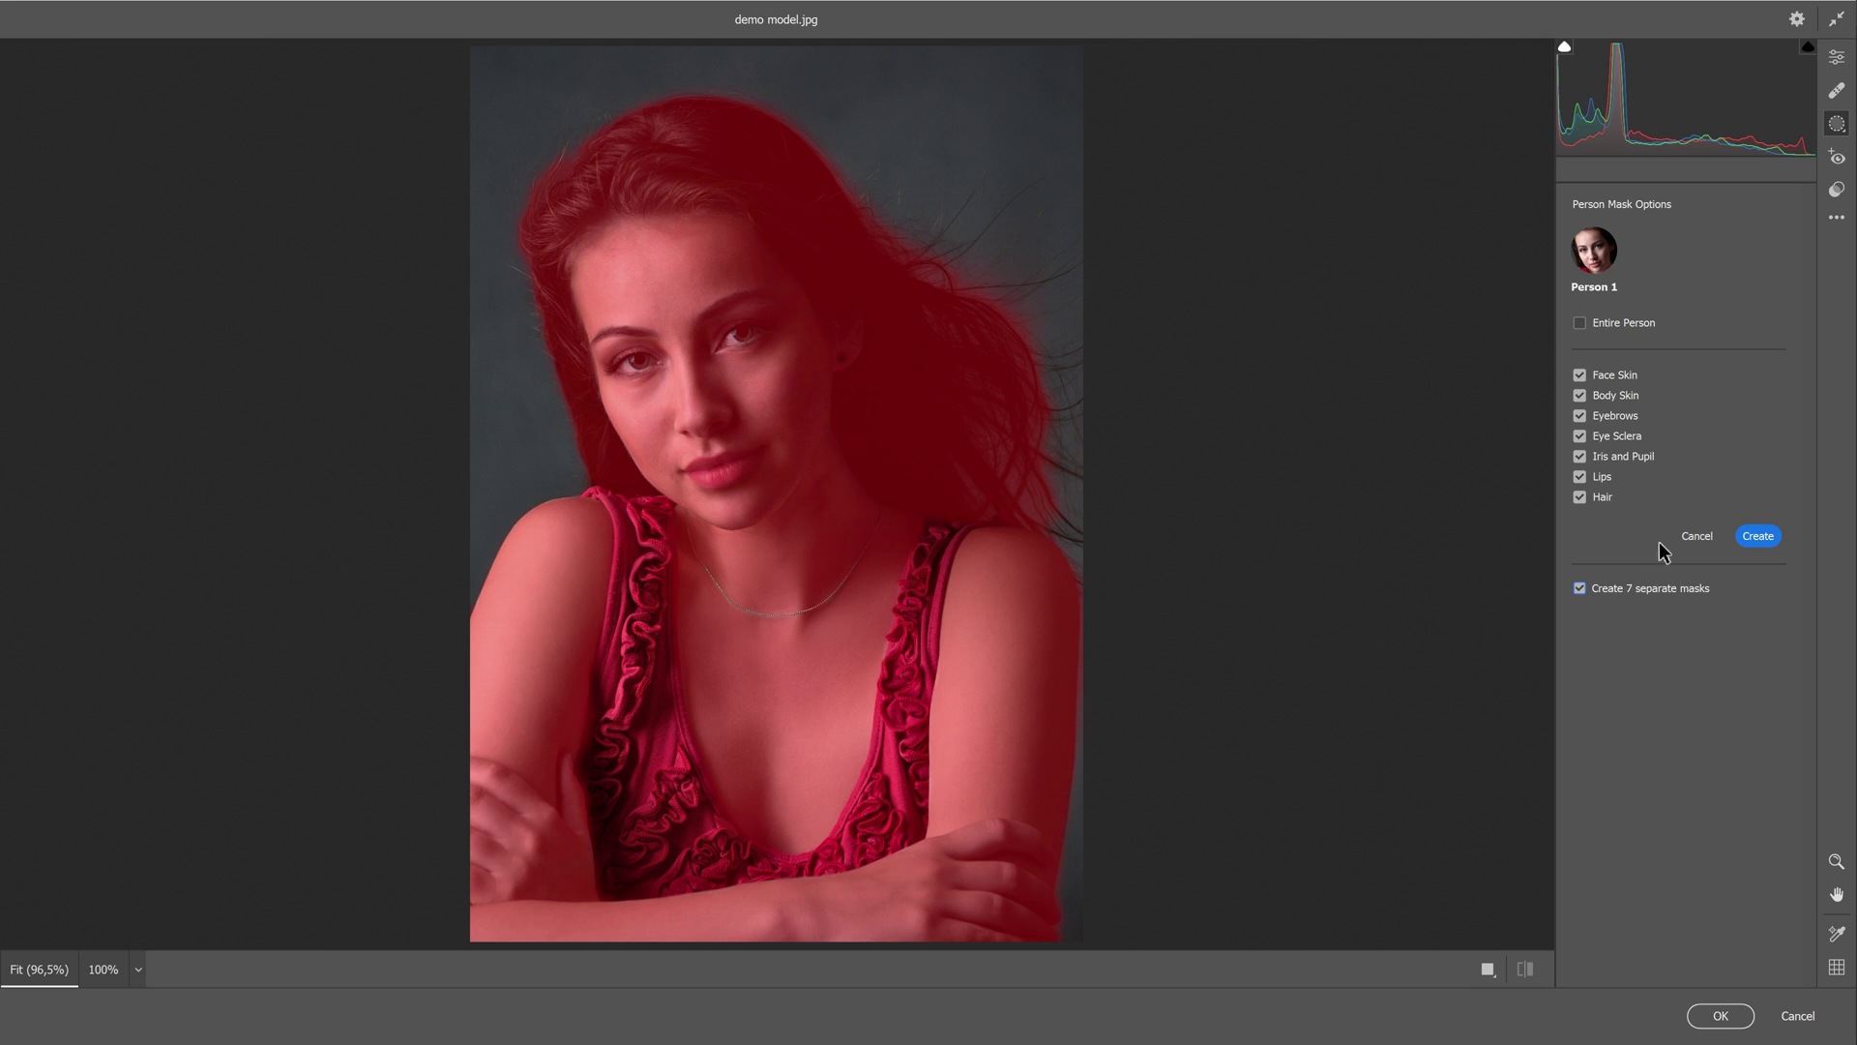
Step: Create the seven Person 1 masks and brighten the Face Skin mask to exposure +0.35
click(1763, 538)
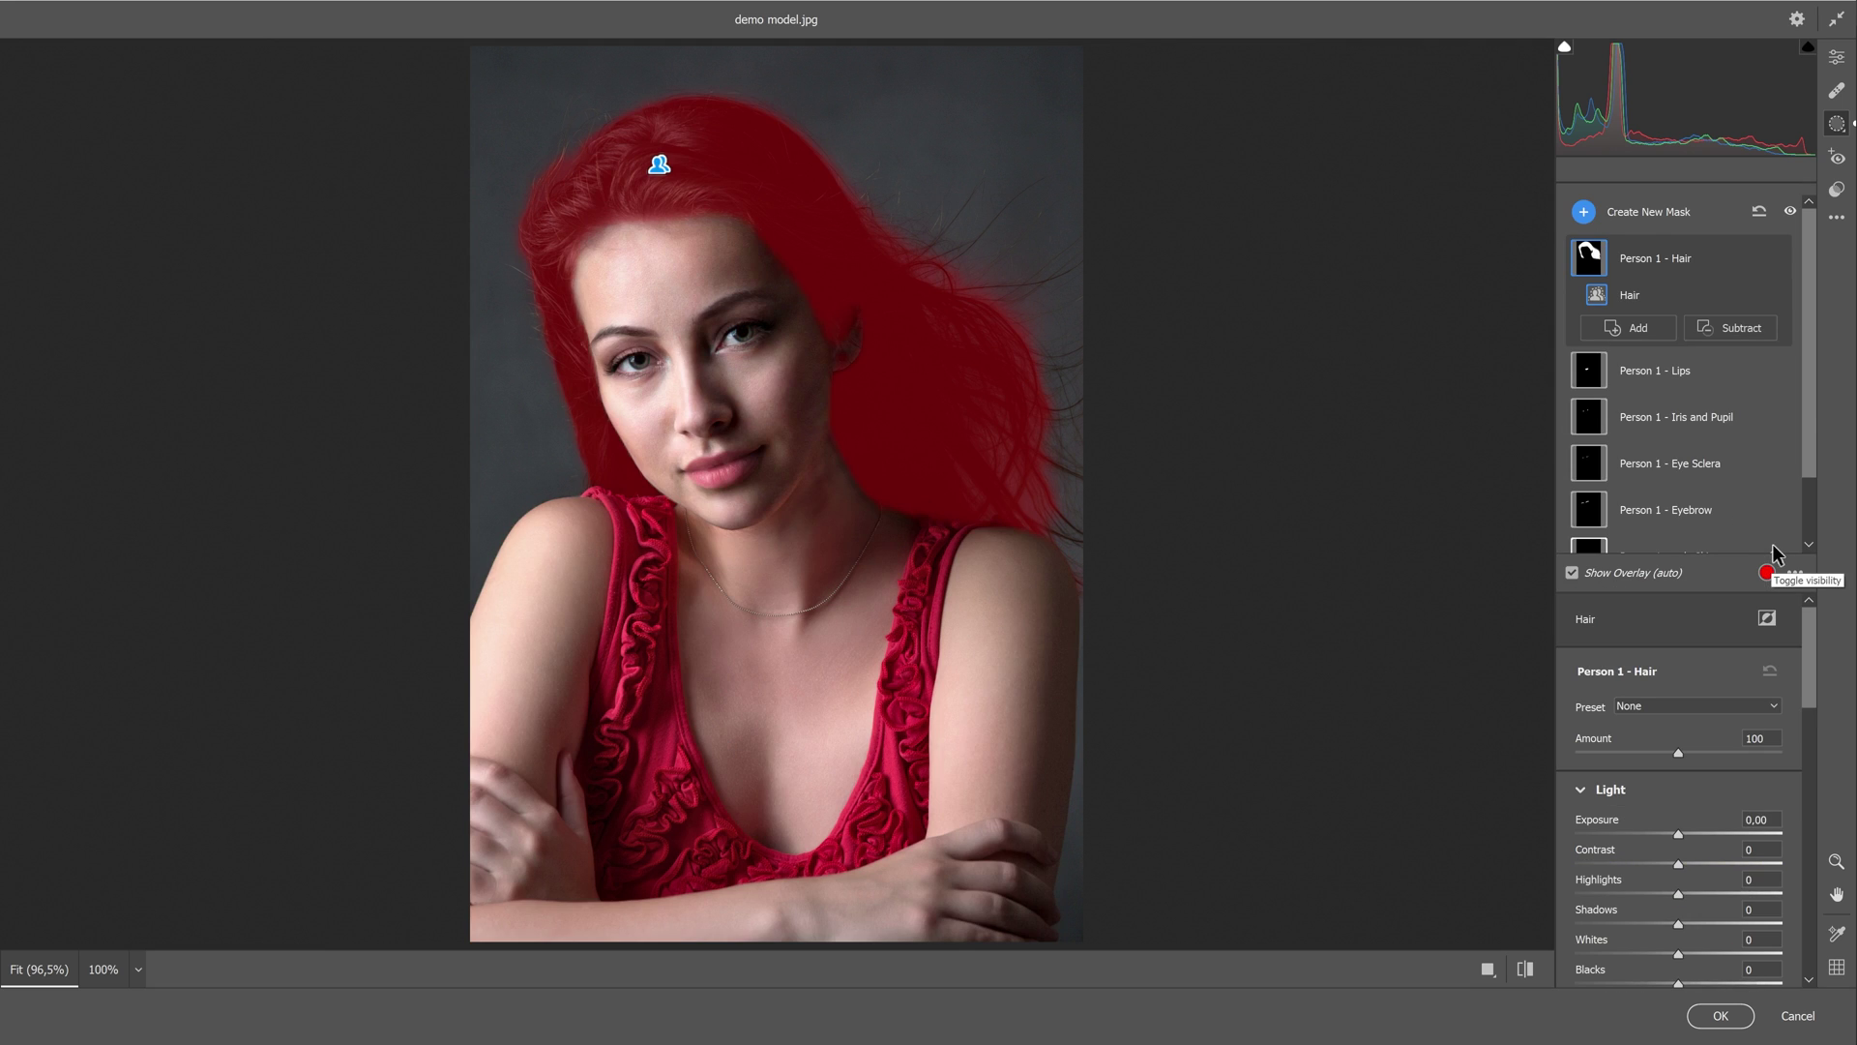
scroll(1665, 489, down, 1)
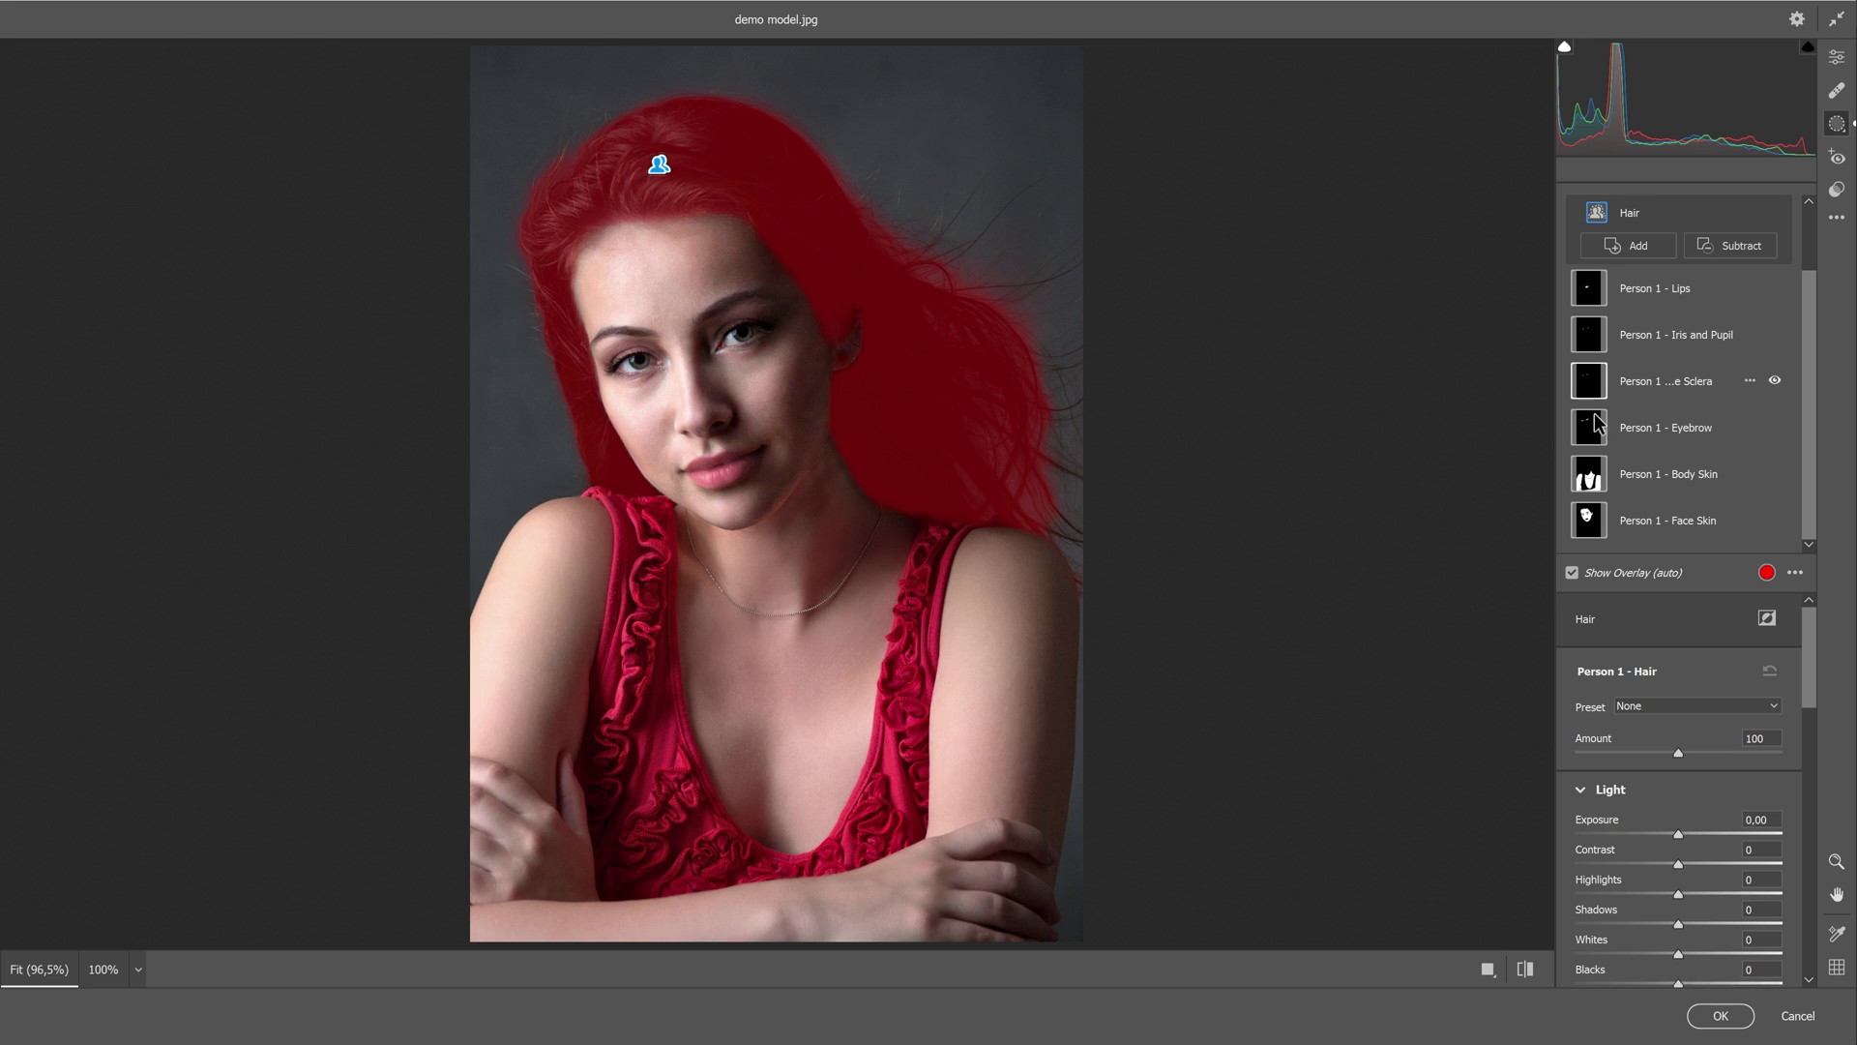
click(1589, 522)
drag(1678, 670, 1688, 700)
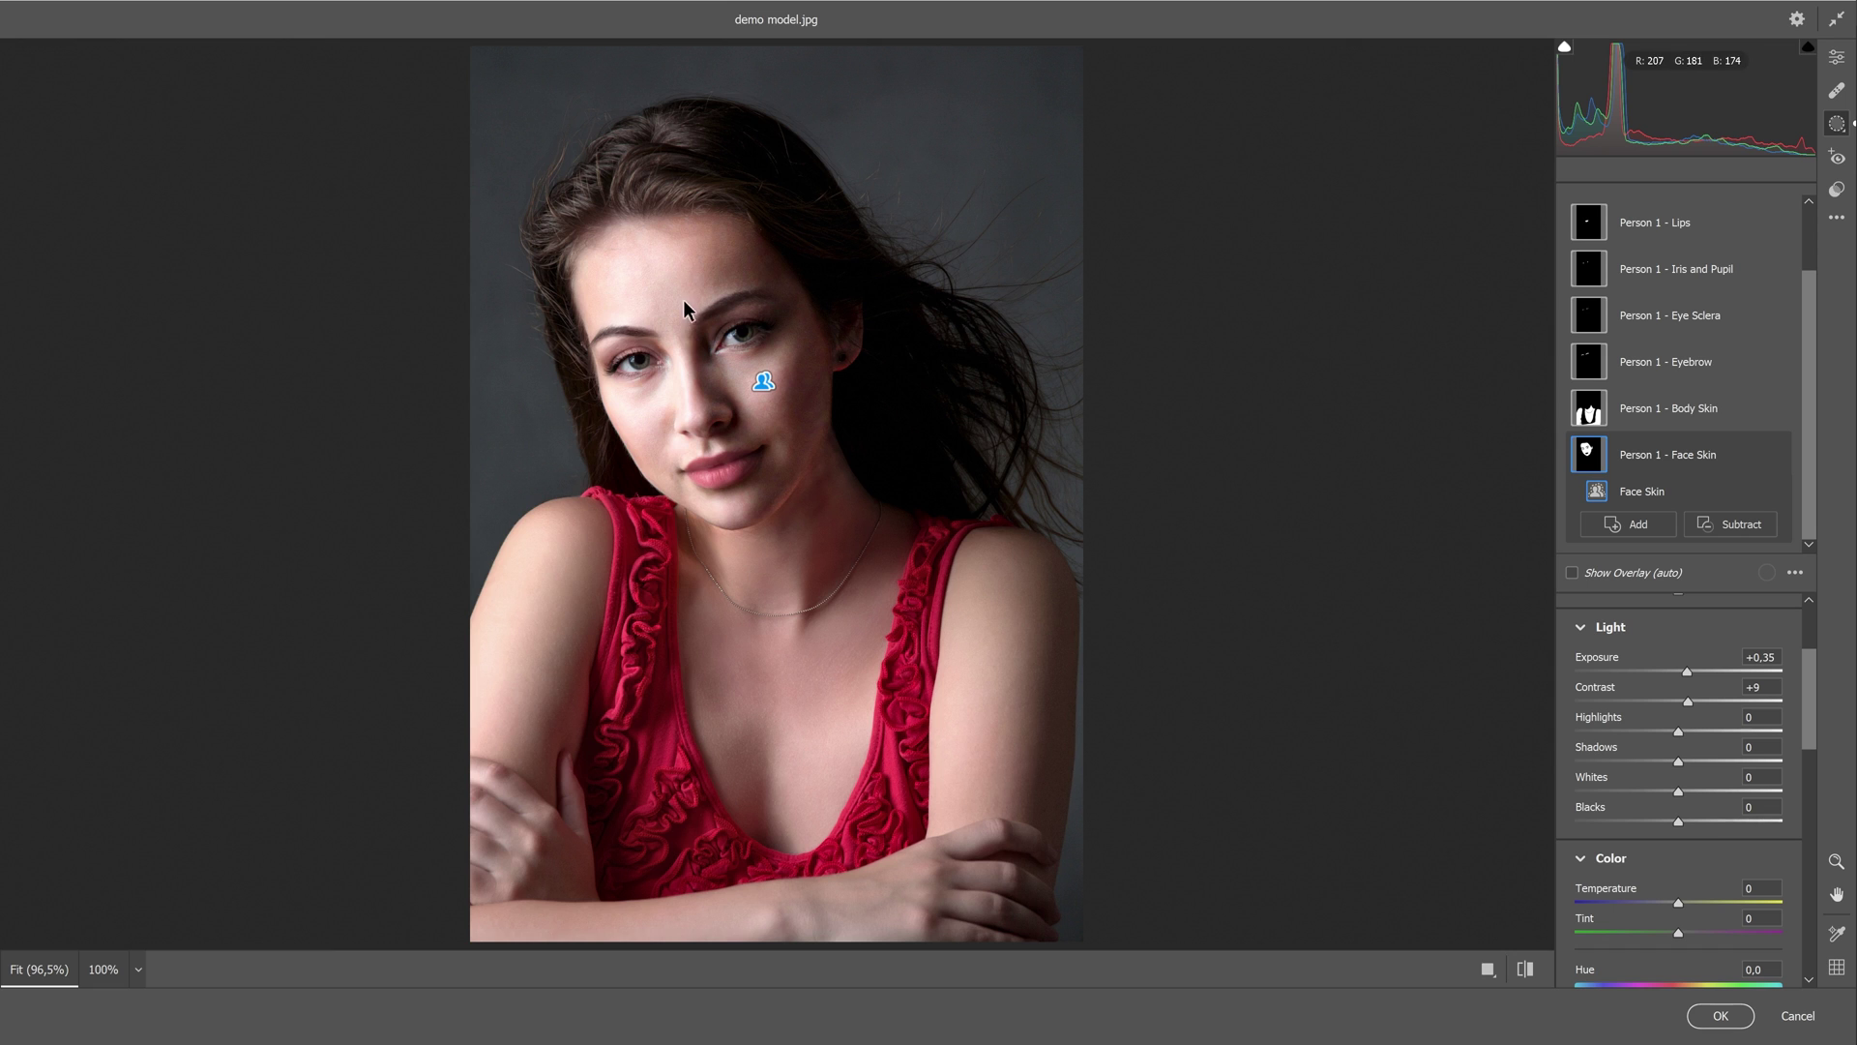
Step: Give the face skin highlights −66, texture −100, plus light sharpening and noise reduction
drag(1678, 731, 1640, 731)
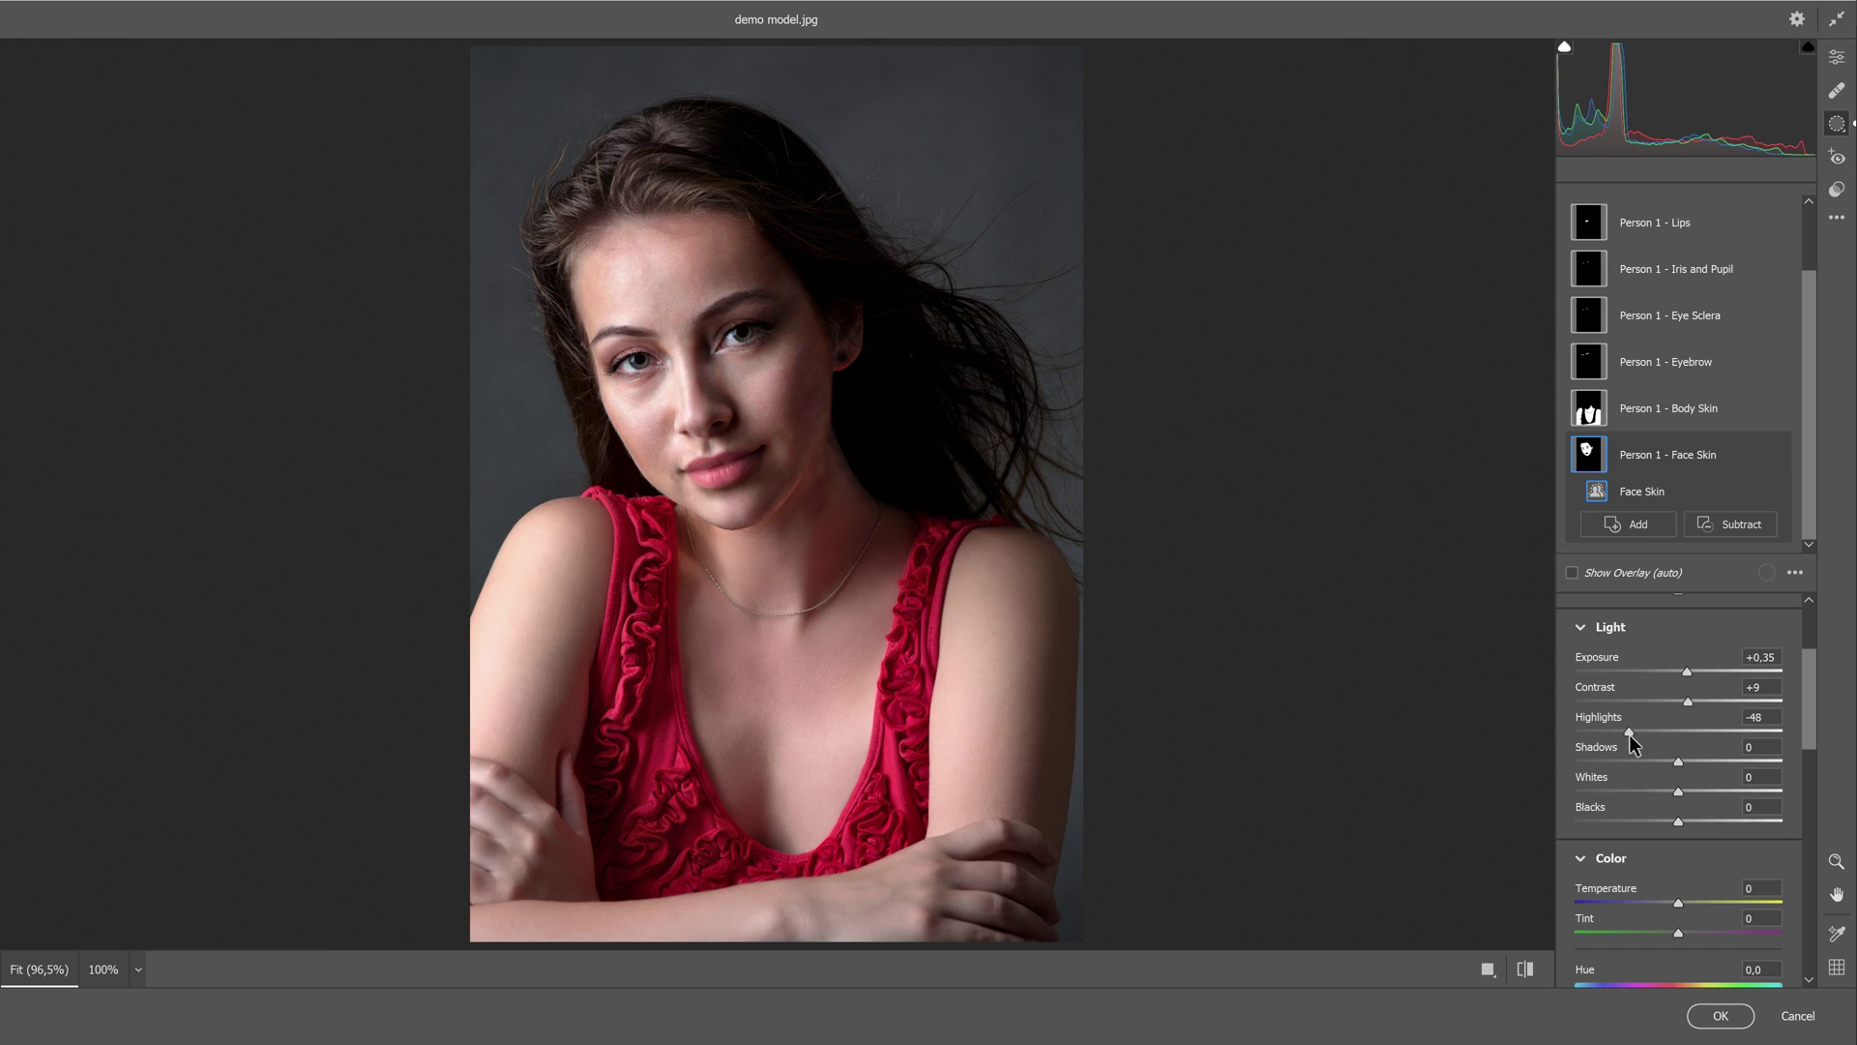
drag(1809, 699, 1814, 890)
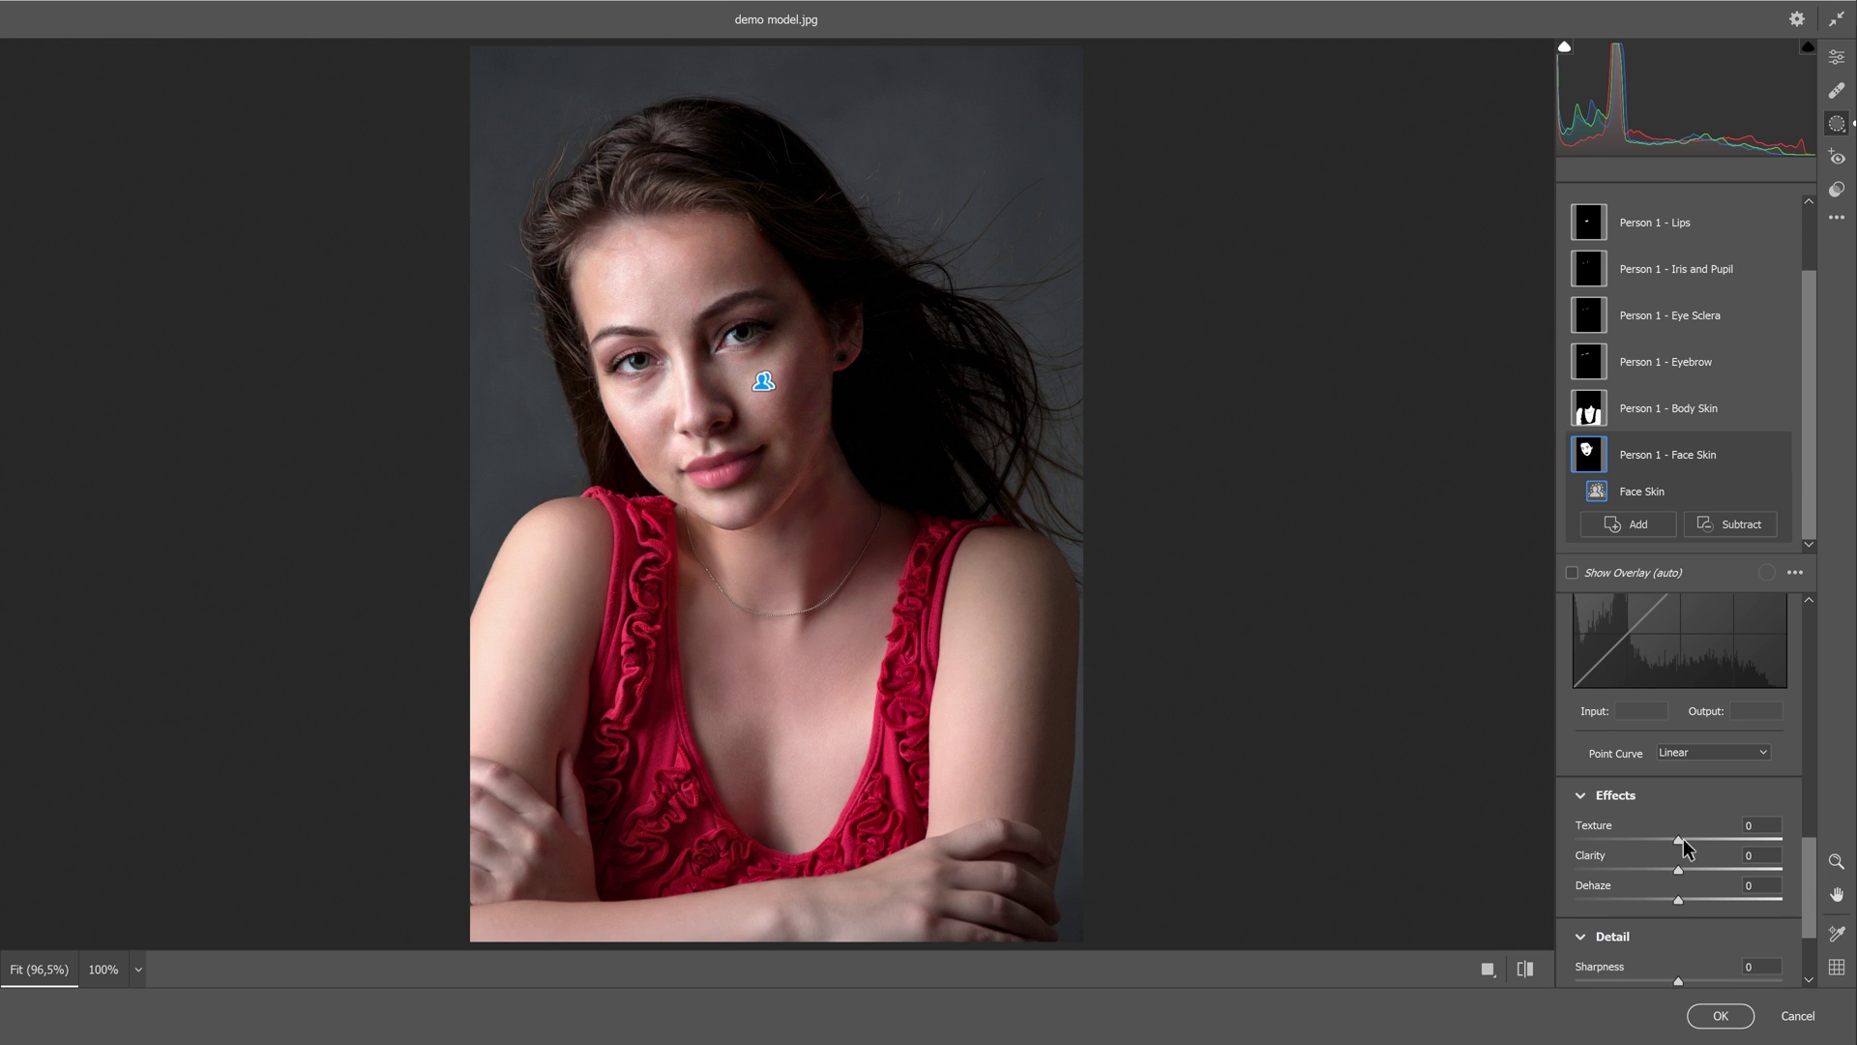
drag(1680, 841, 1569, 837)
scroll(1678, 843, down, 3)
drag(1677, 838, 1690, 924)
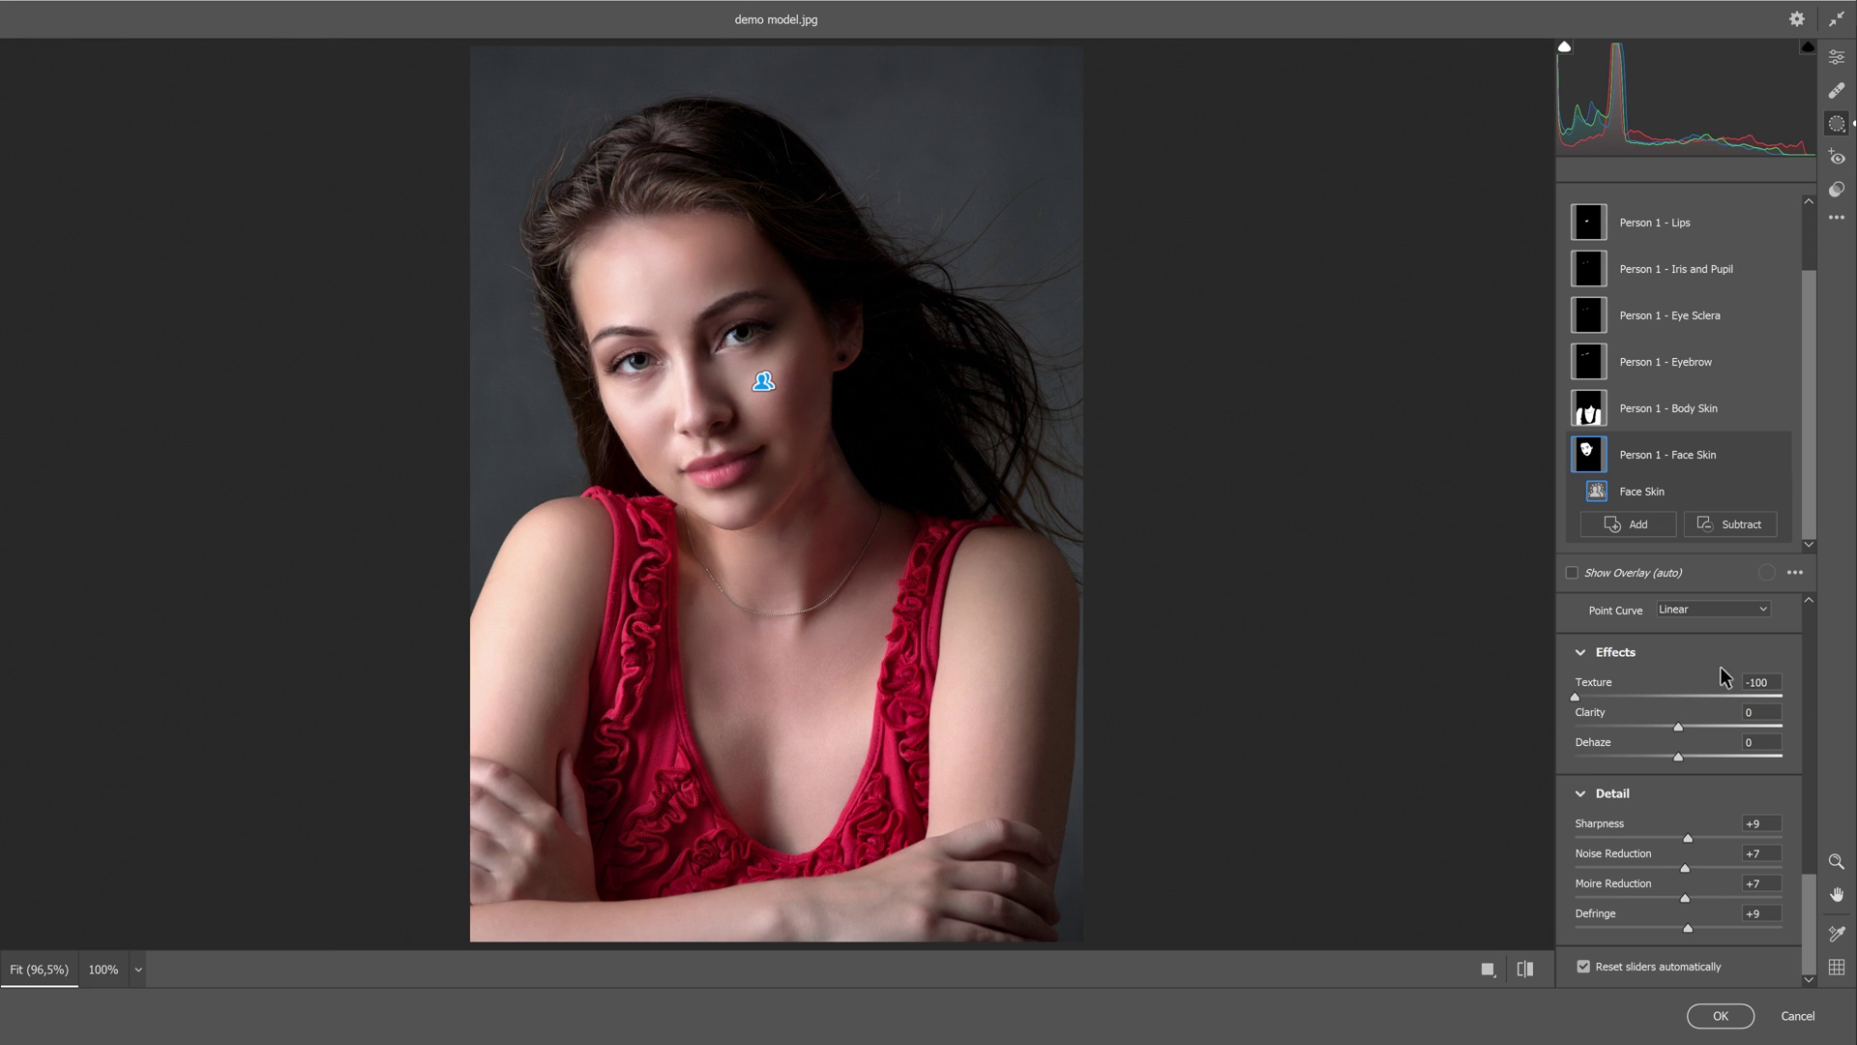
drag(1817, 894, 1823, 651)
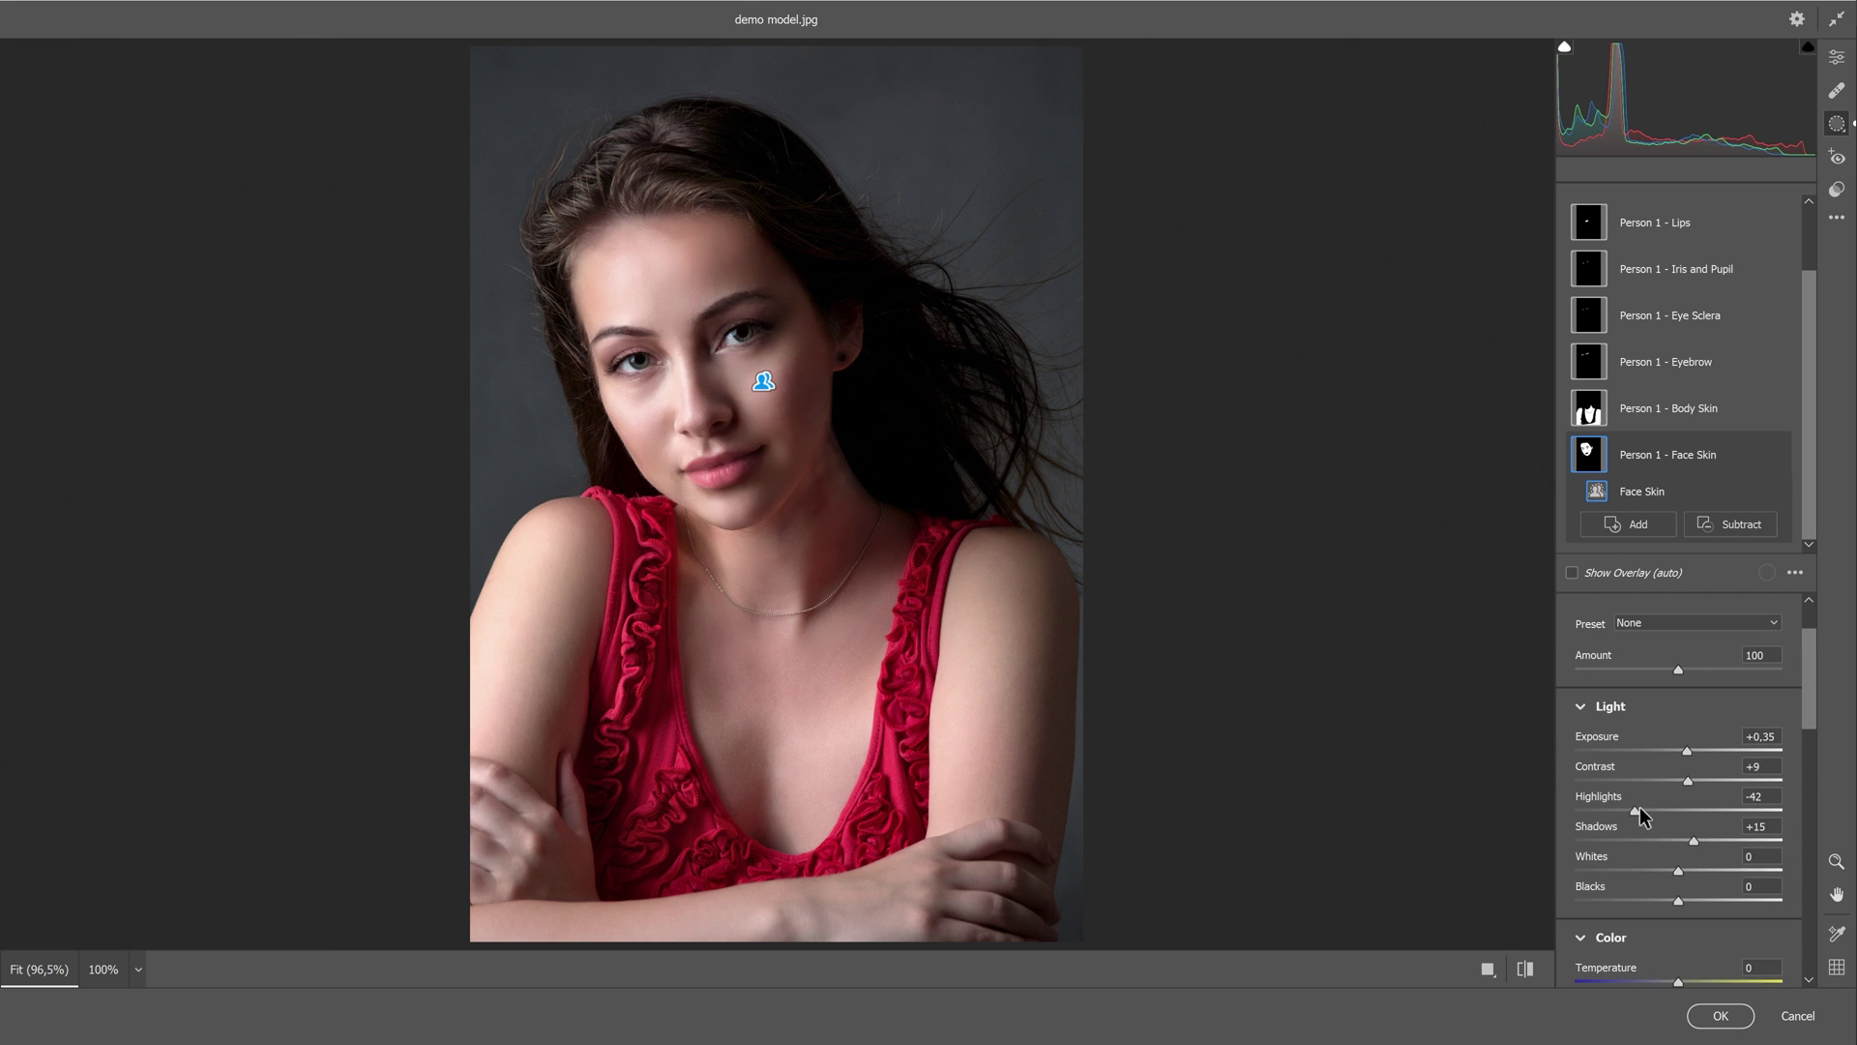
drag(1634, 809, 1610, 804)
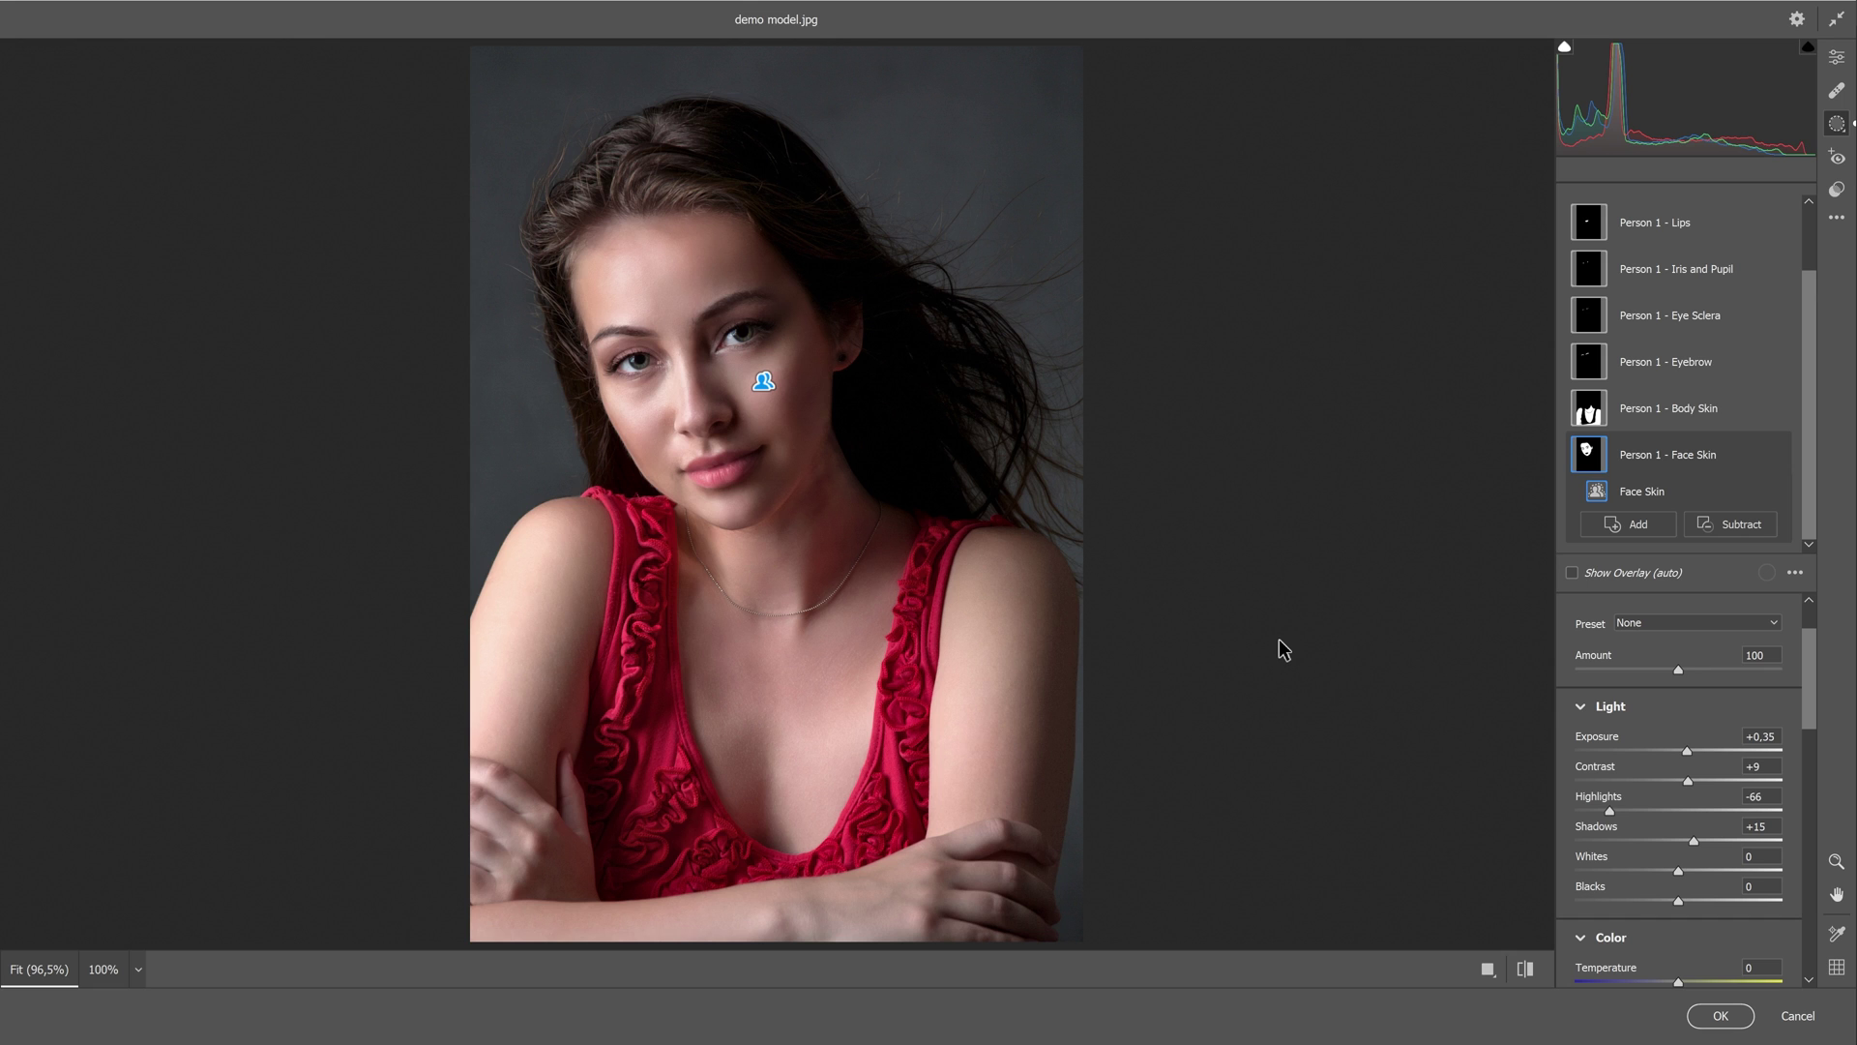
Step: Save the face skin adjustments as a new adjustment preset named 'ten/cilt'
click(1588, 408)
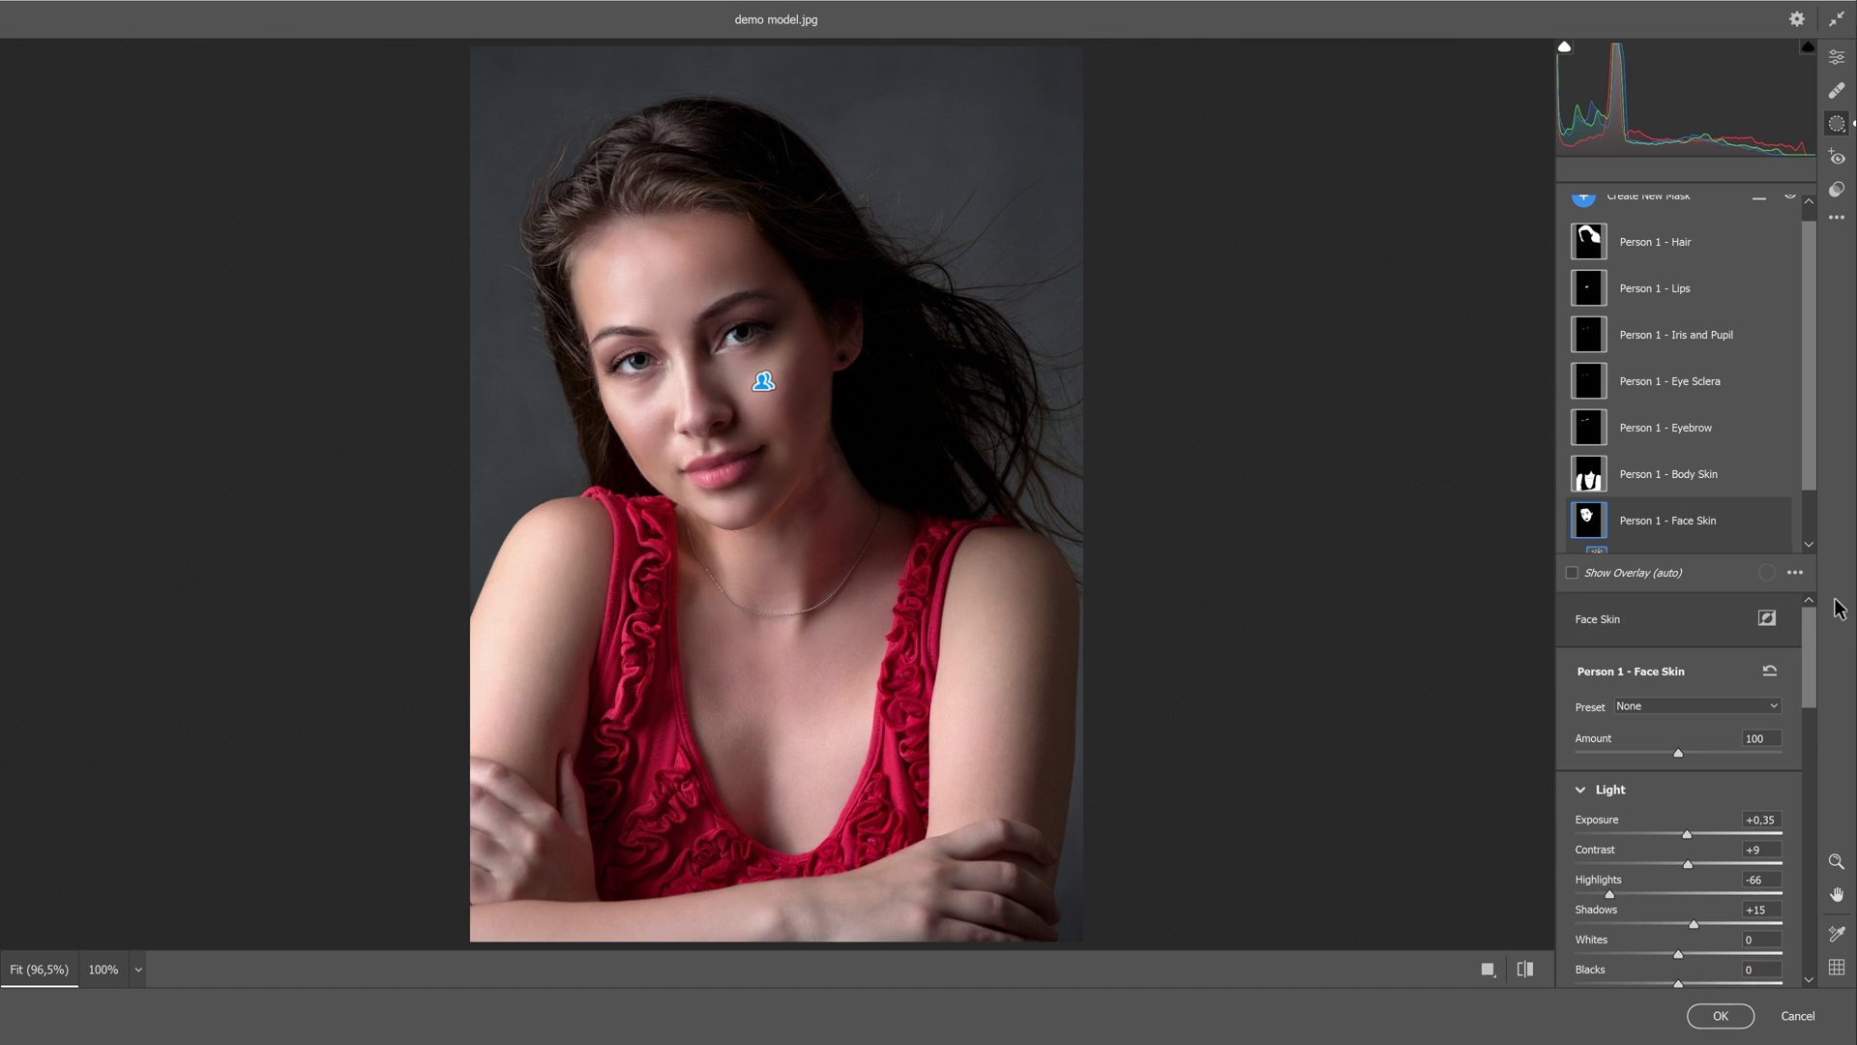
scroll(1693, 677, down, 2)
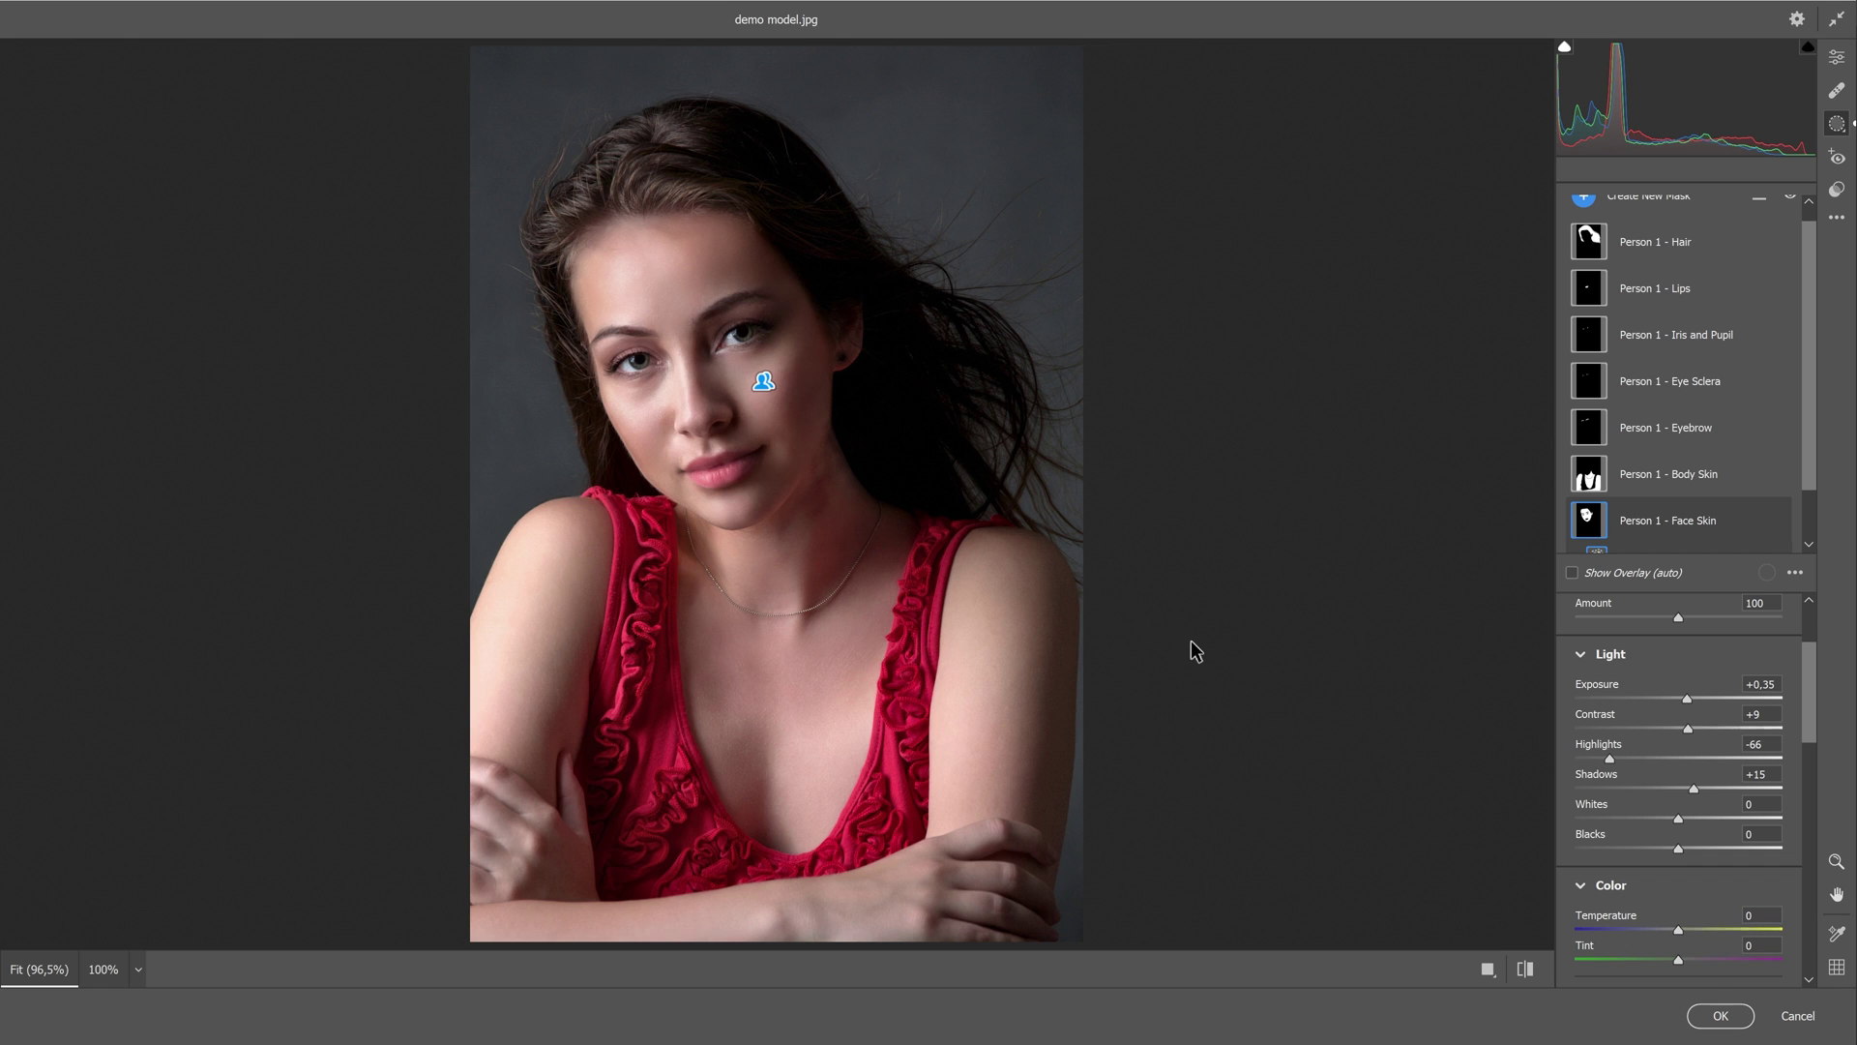
scroll(1670, 689, up, 2)
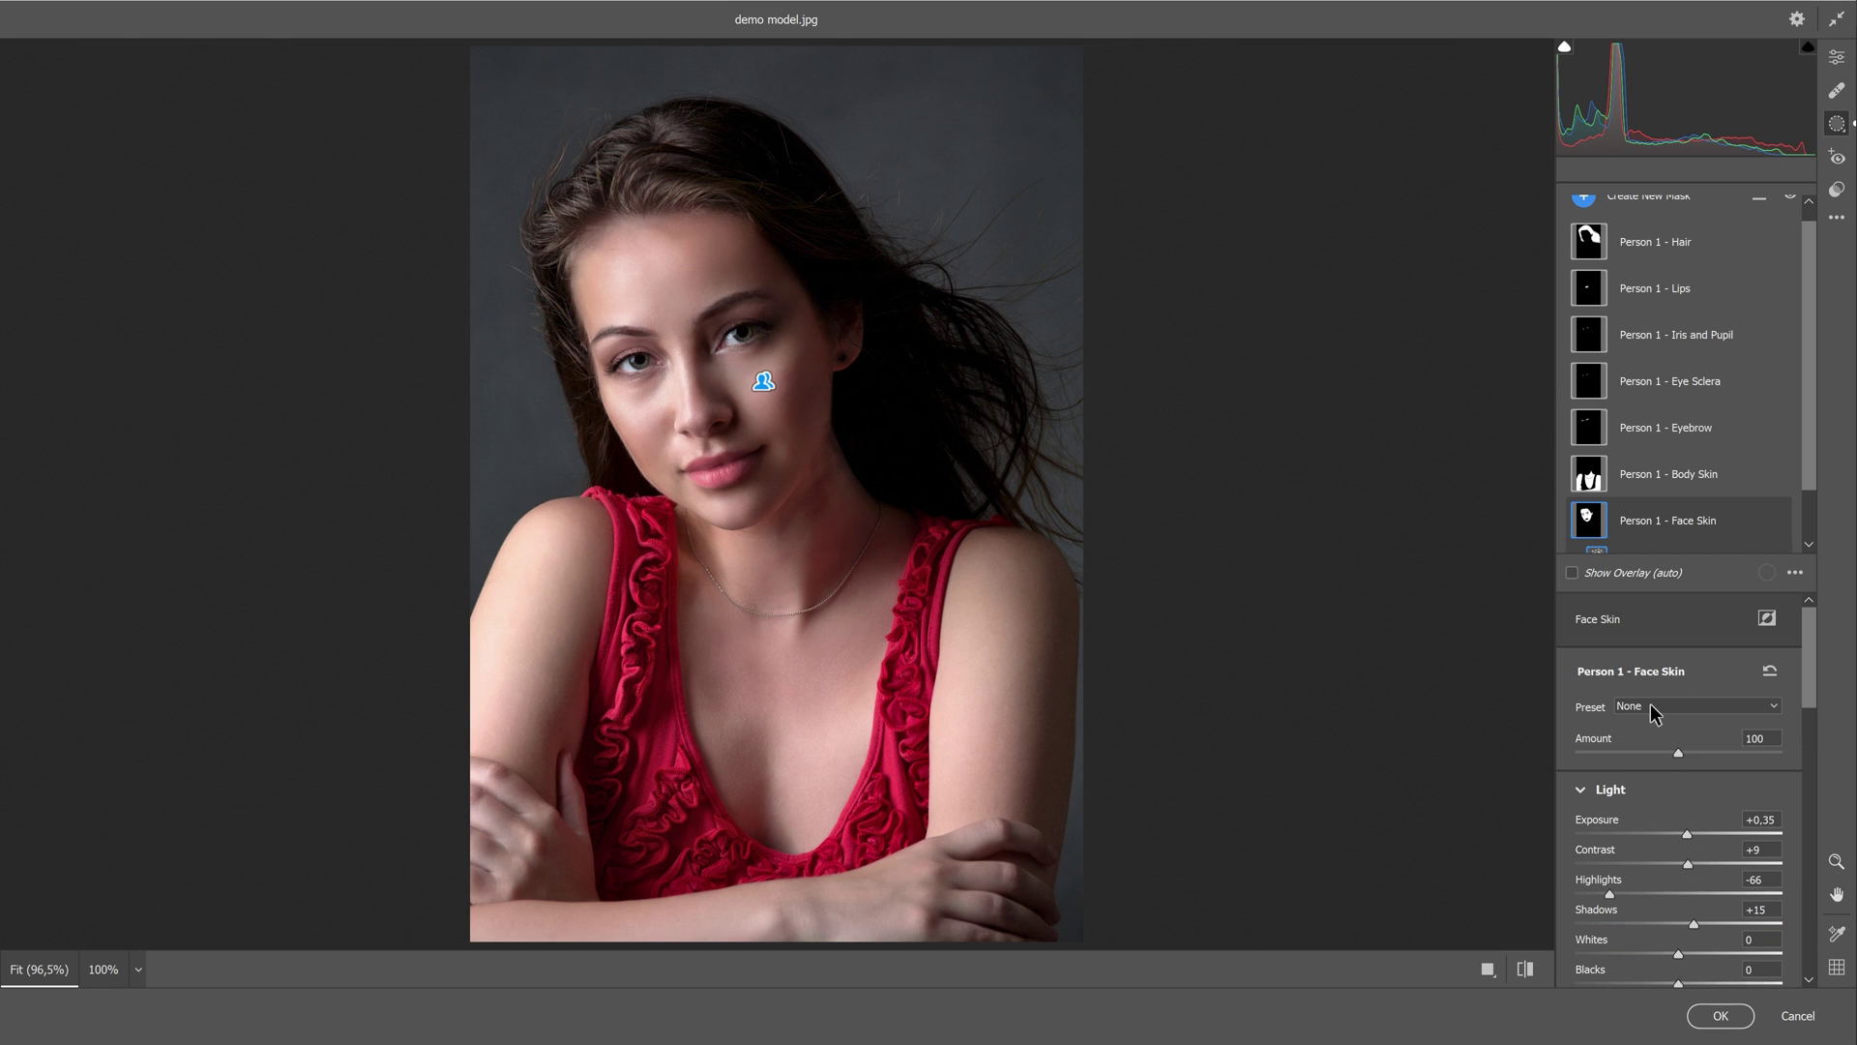
click(1652, 709)
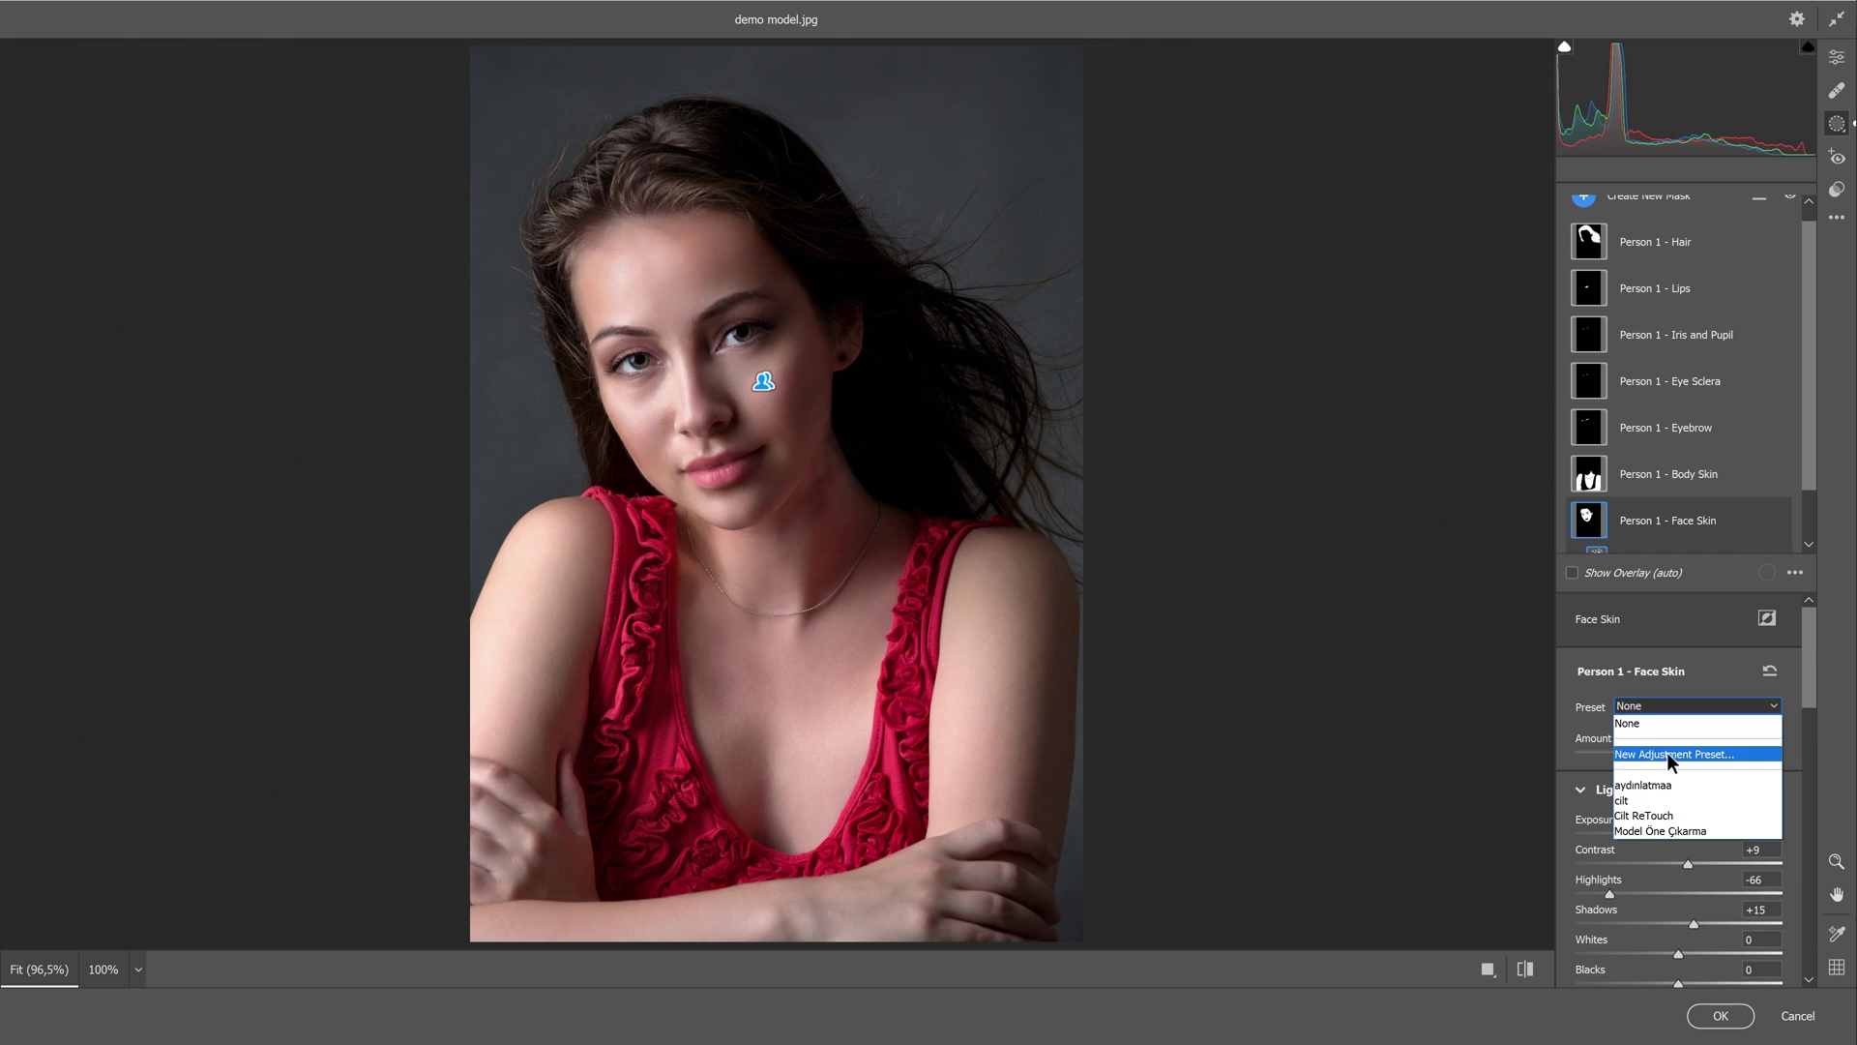
click(1673, 756)
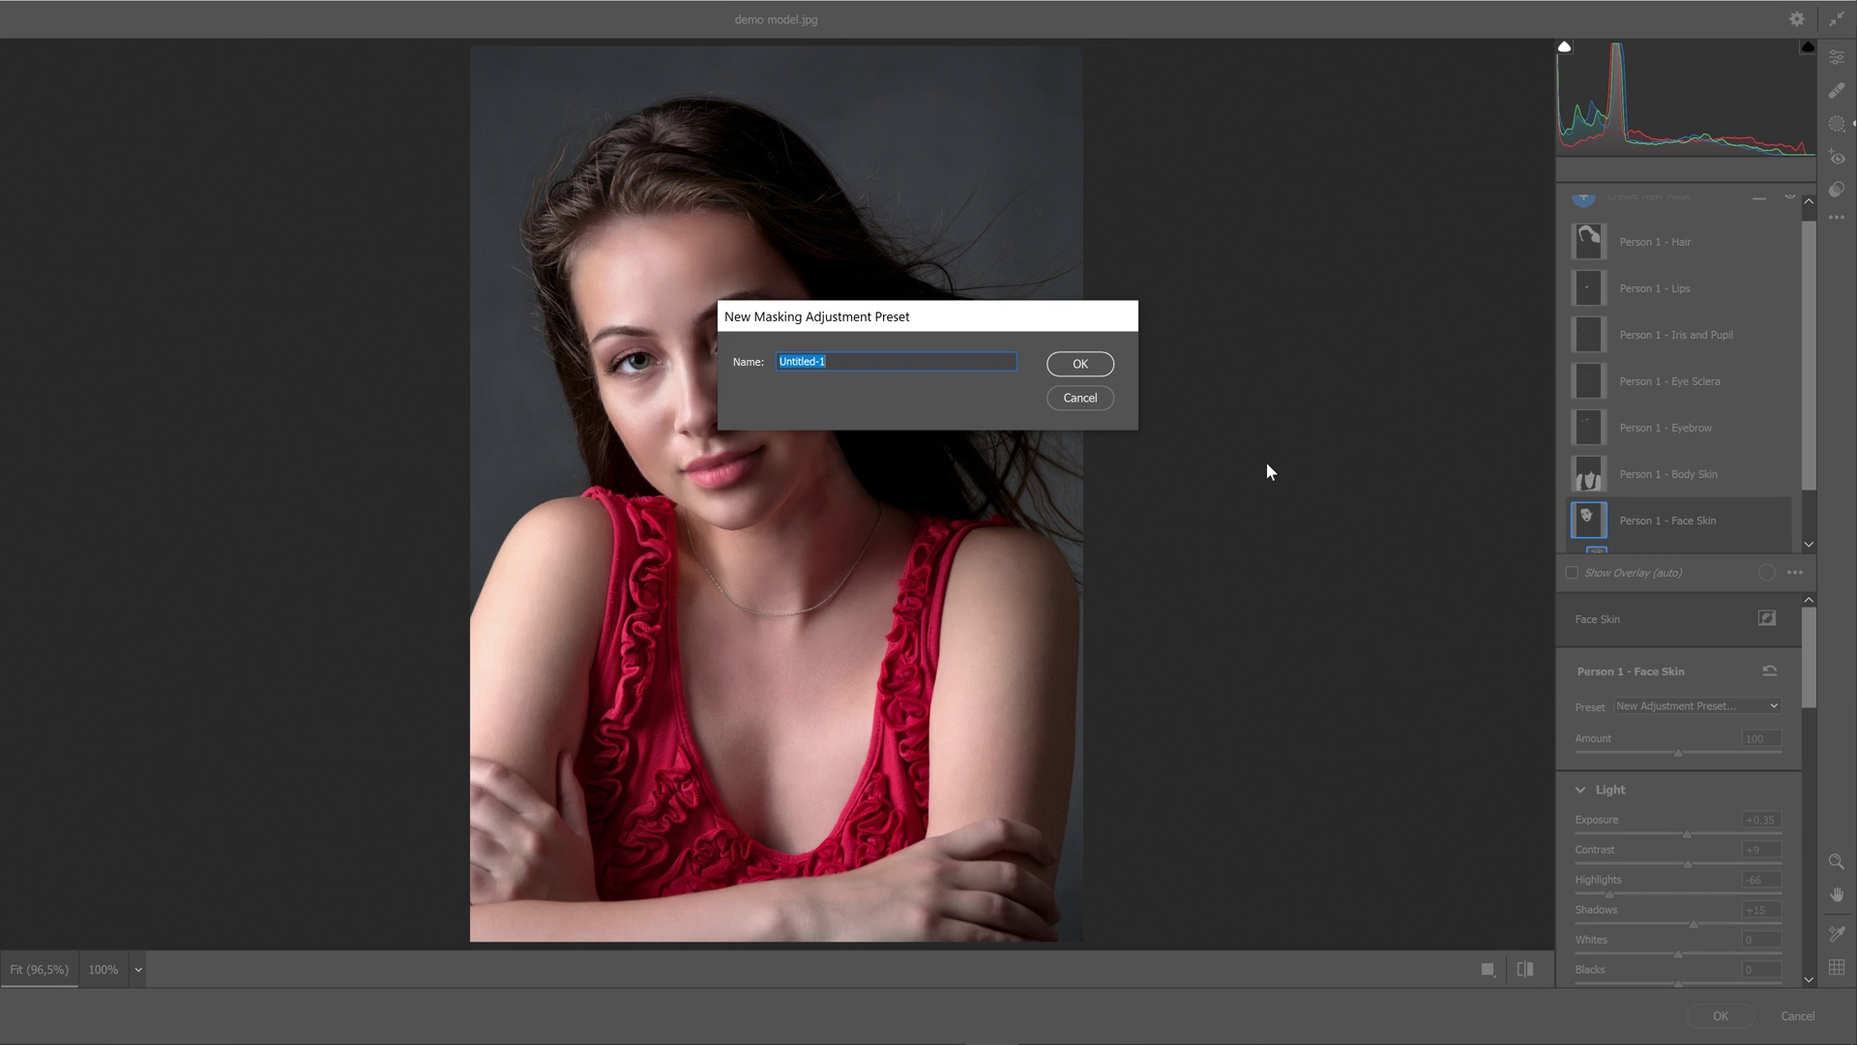
text(ten/cilt)
click(1088, 363)
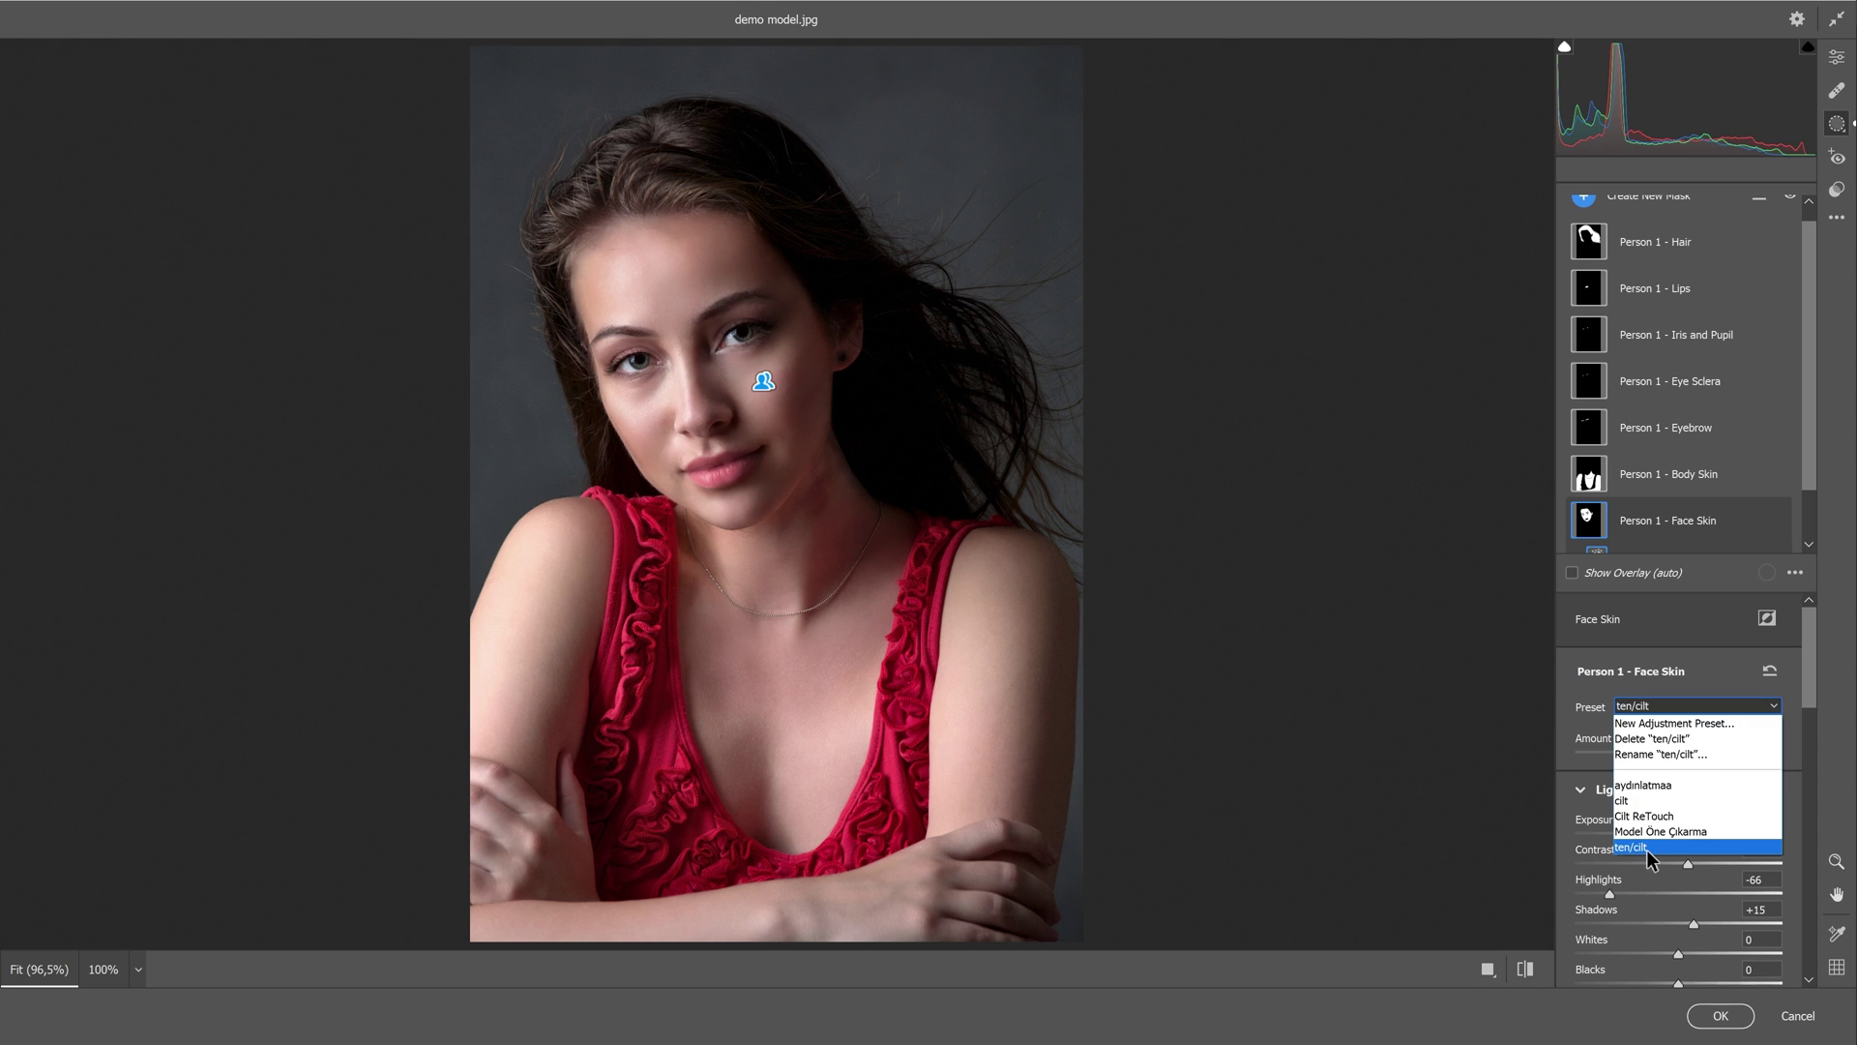
click(1648, 844)
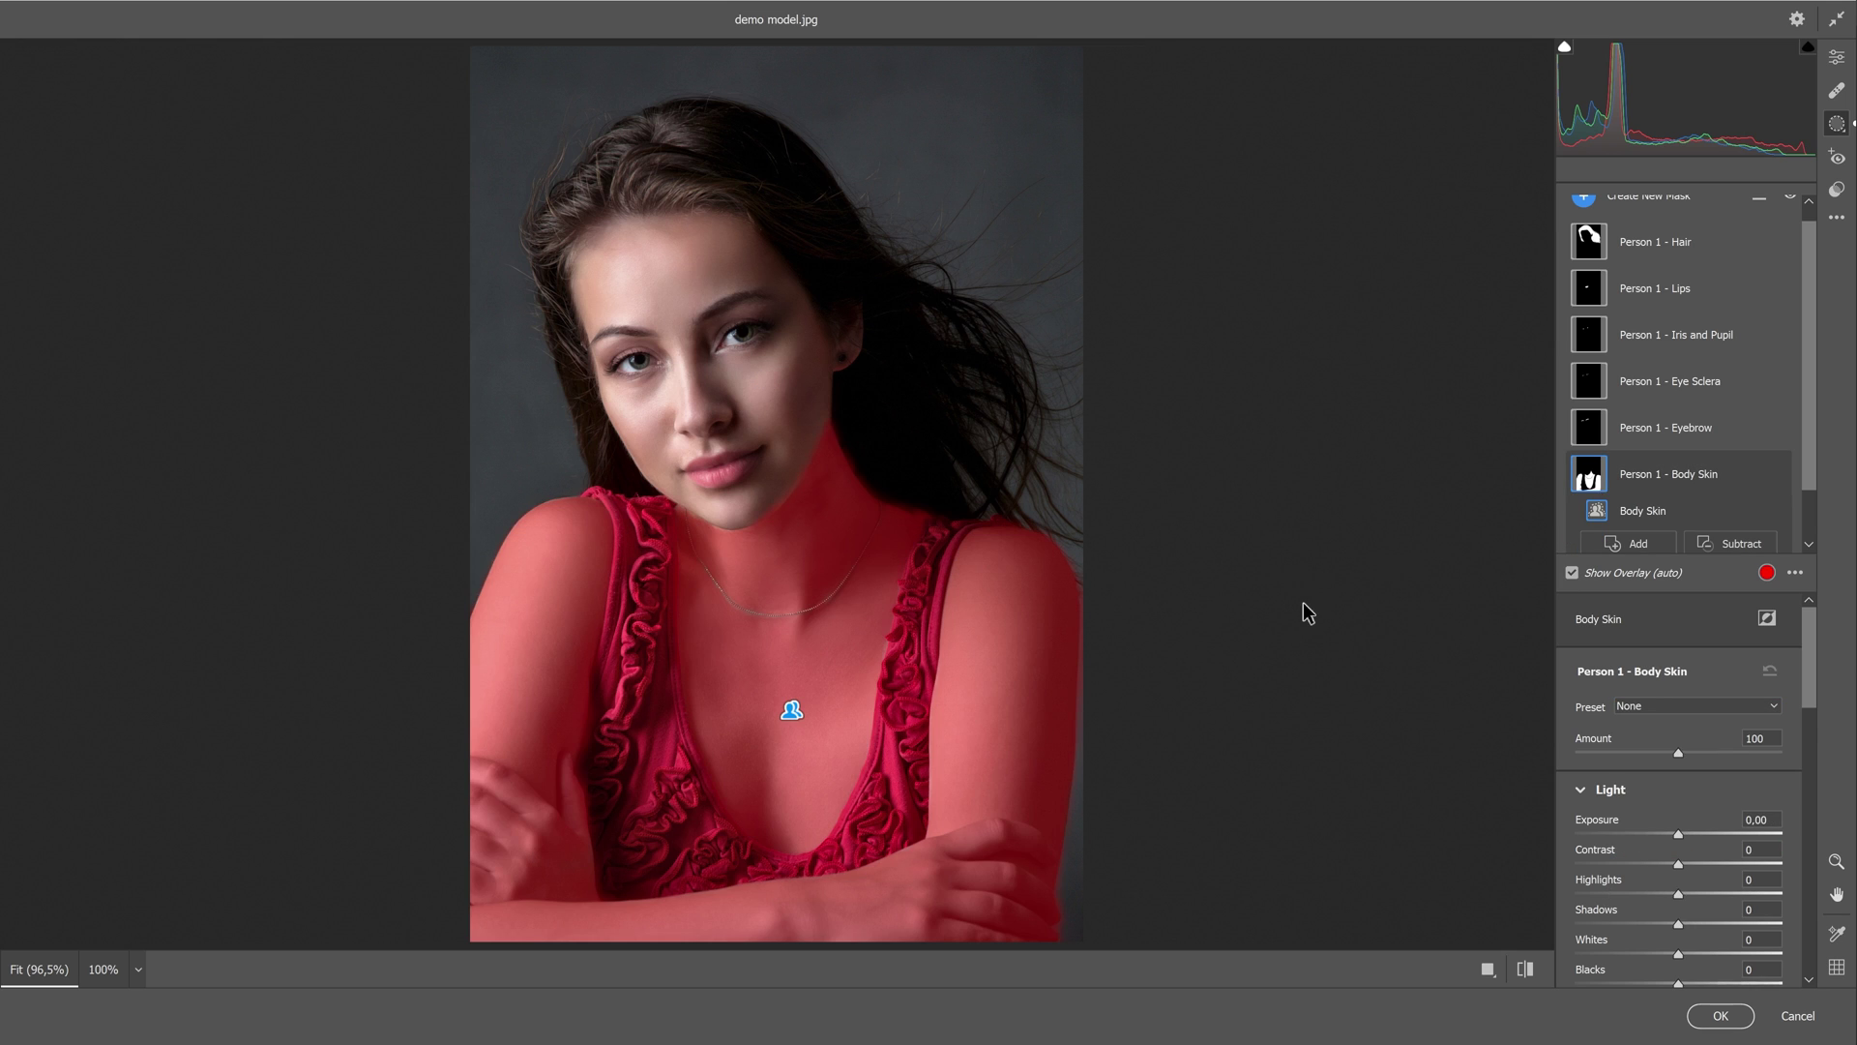
Step: Apply the ten/cilt preset to the Person 1 - Body Skin mask
click(1663, 705)
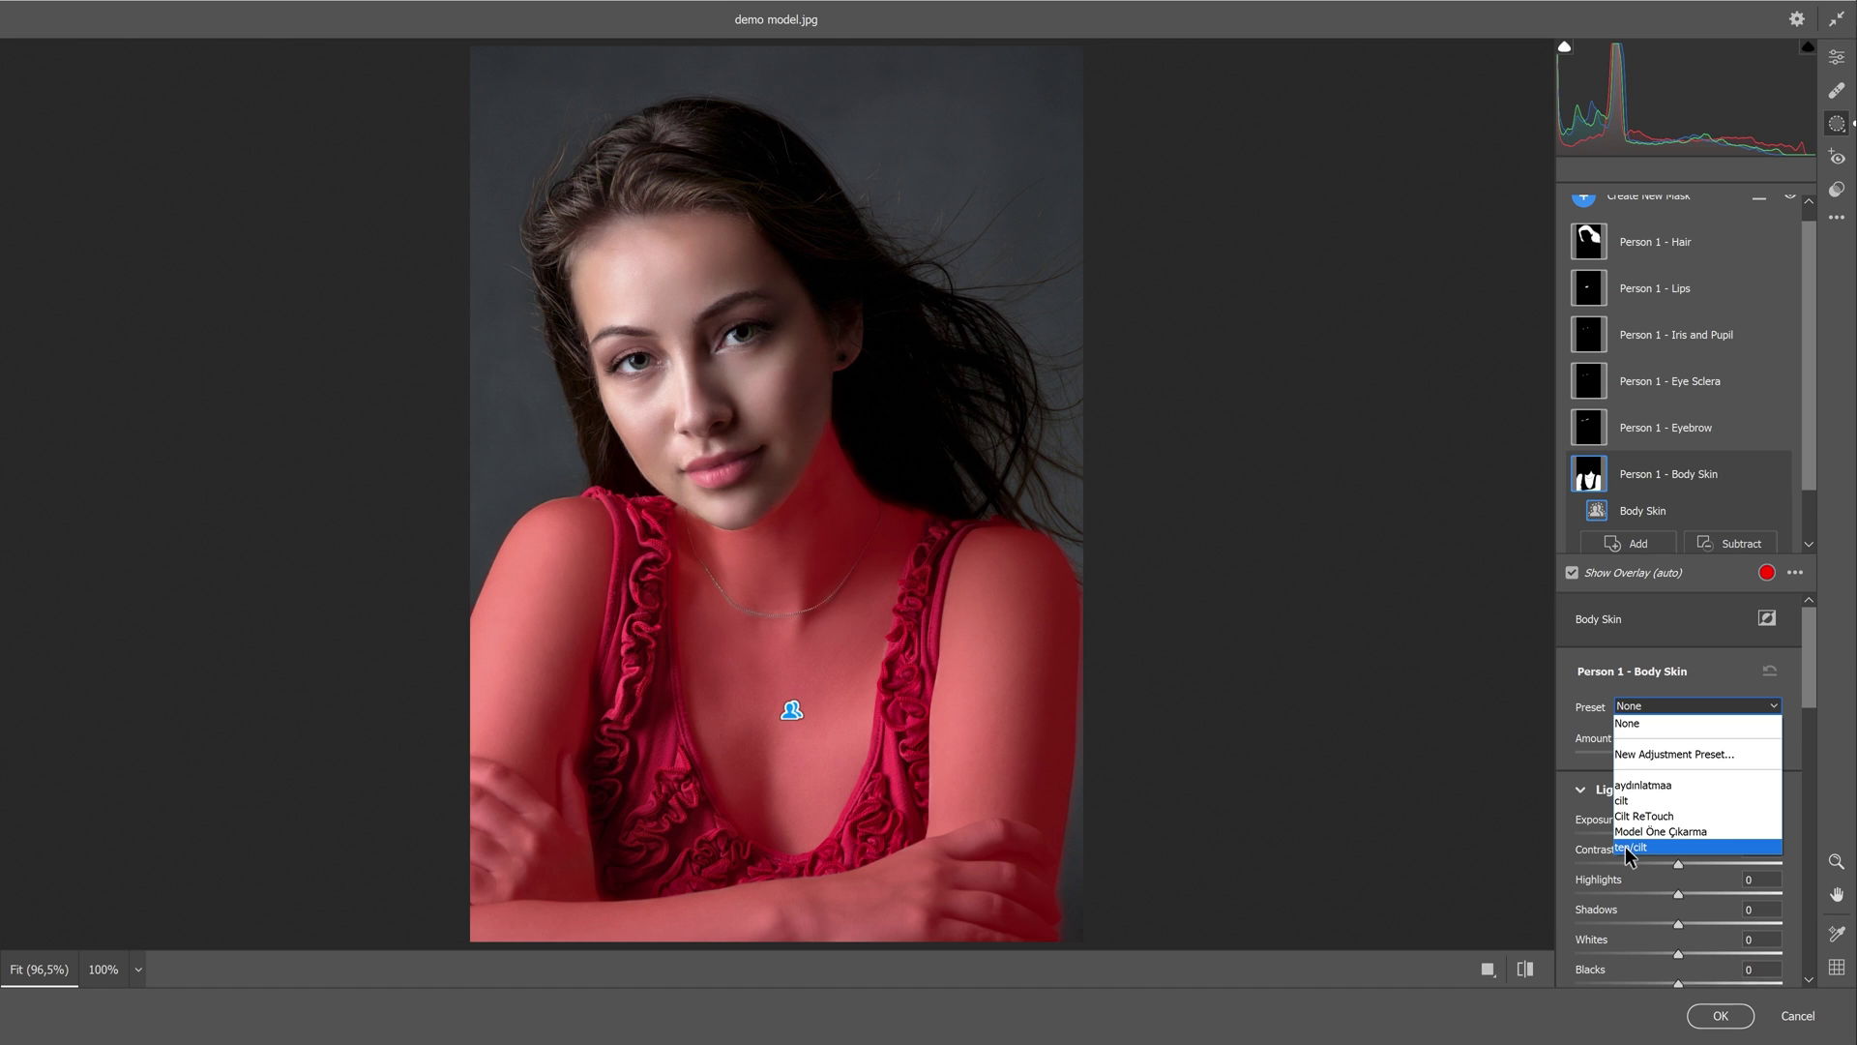
click(1625, 846)
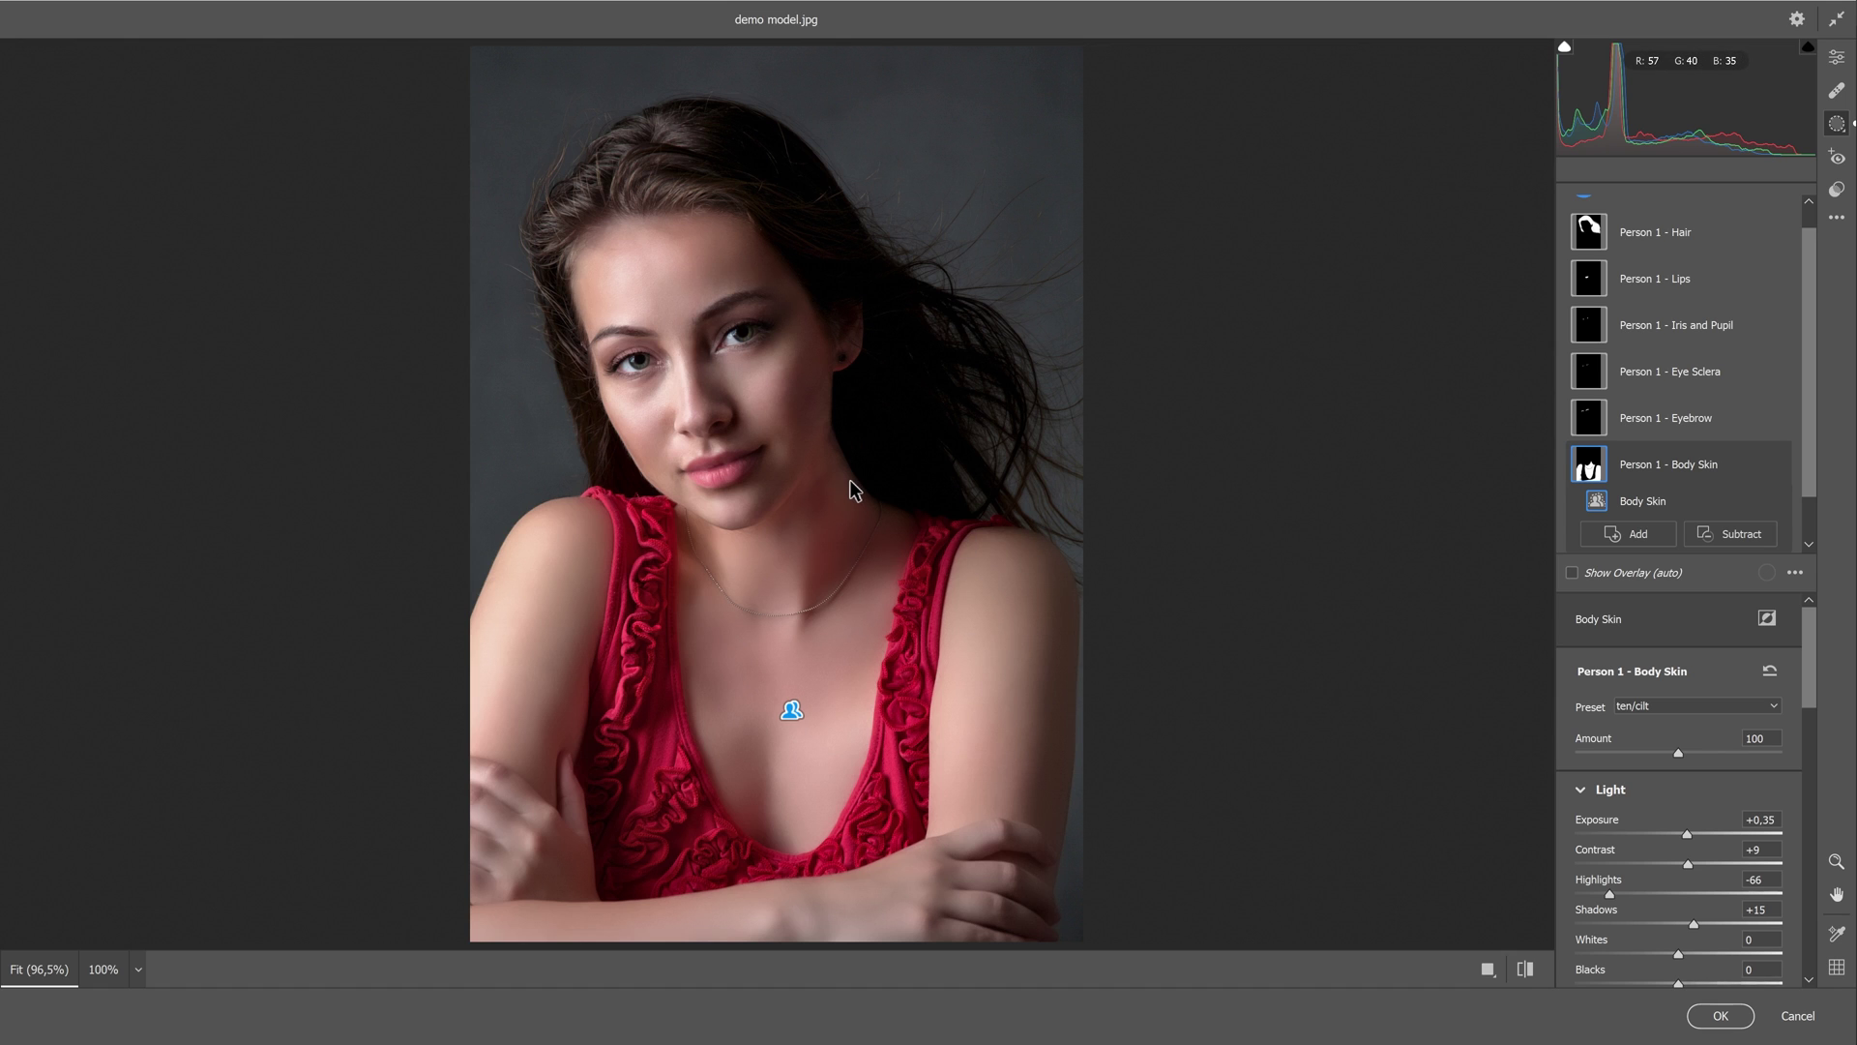
mouse_move(1815, 664)
mouse_down()
mouse_move(1816, 692)
mouse_move(1815, 663)
mouse_up()
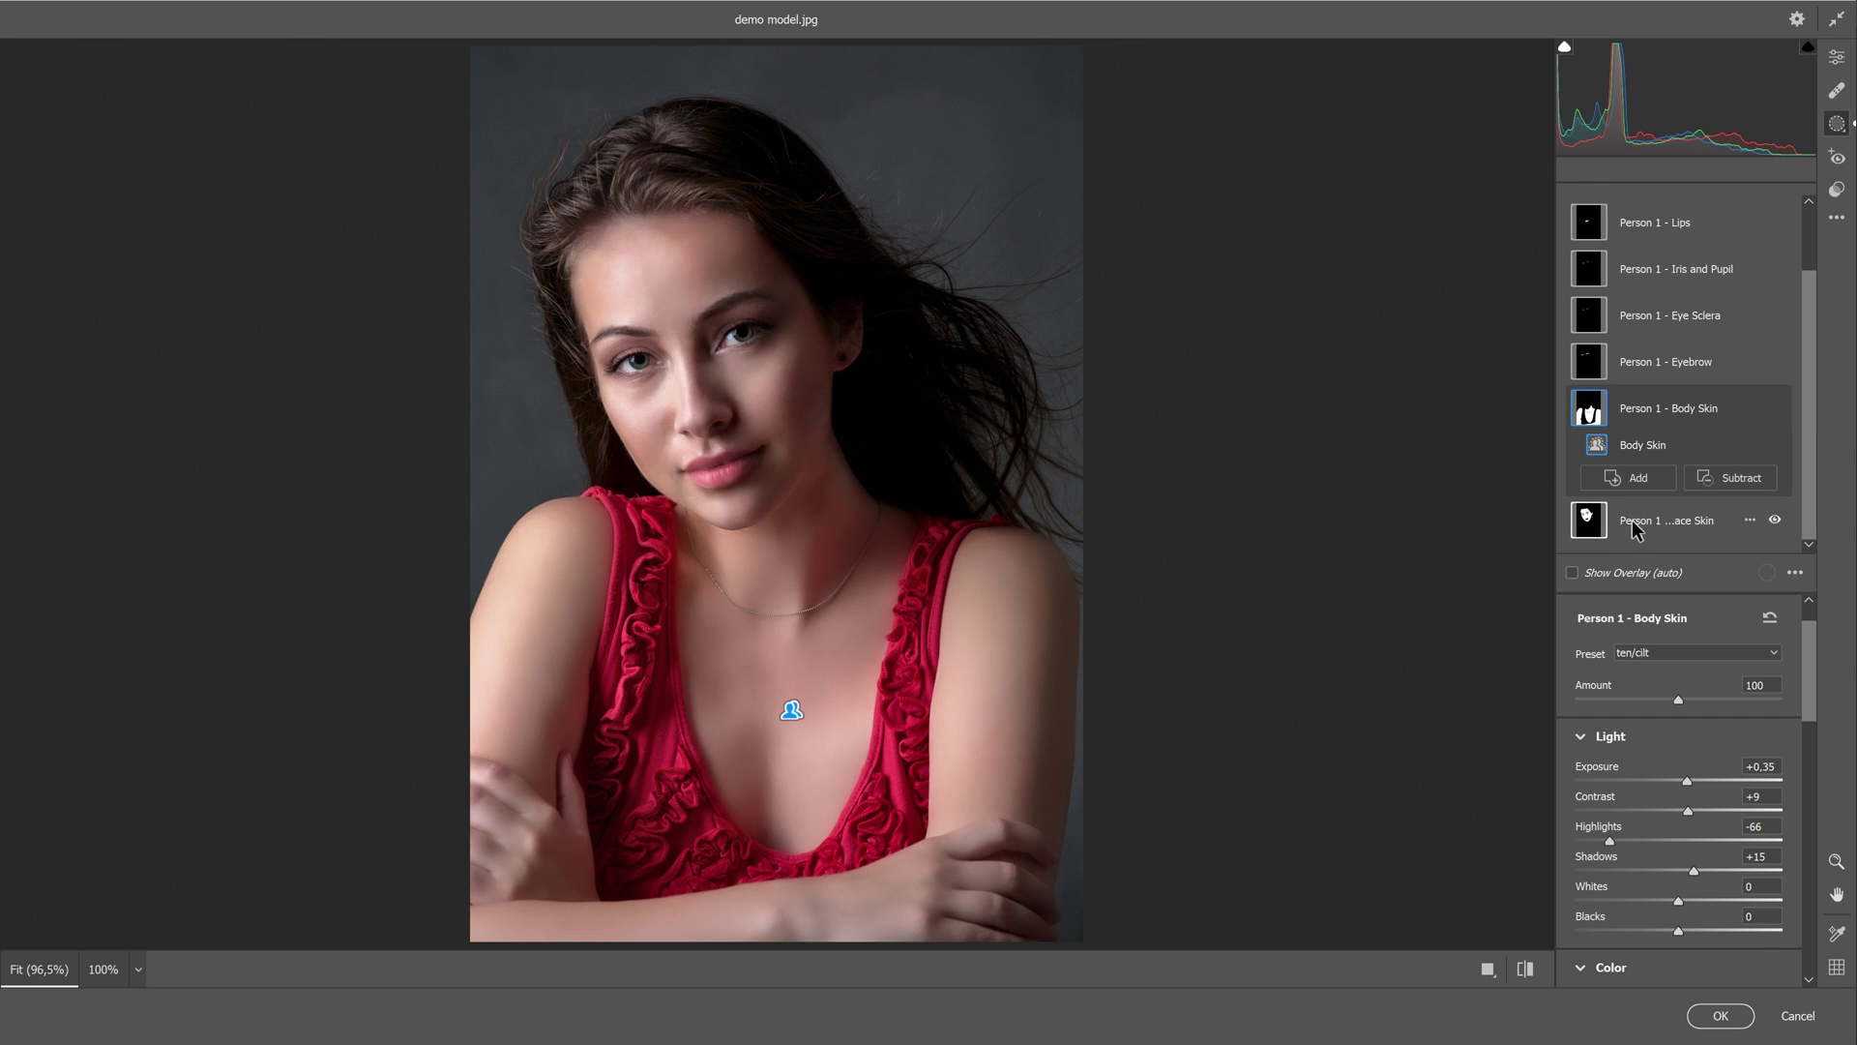
Step: Drop face skin highlights to about −86 and darken the eyebrow mask to exposure −0.65
click(1617, 523)
drag(1610, 891, 1591, 882)
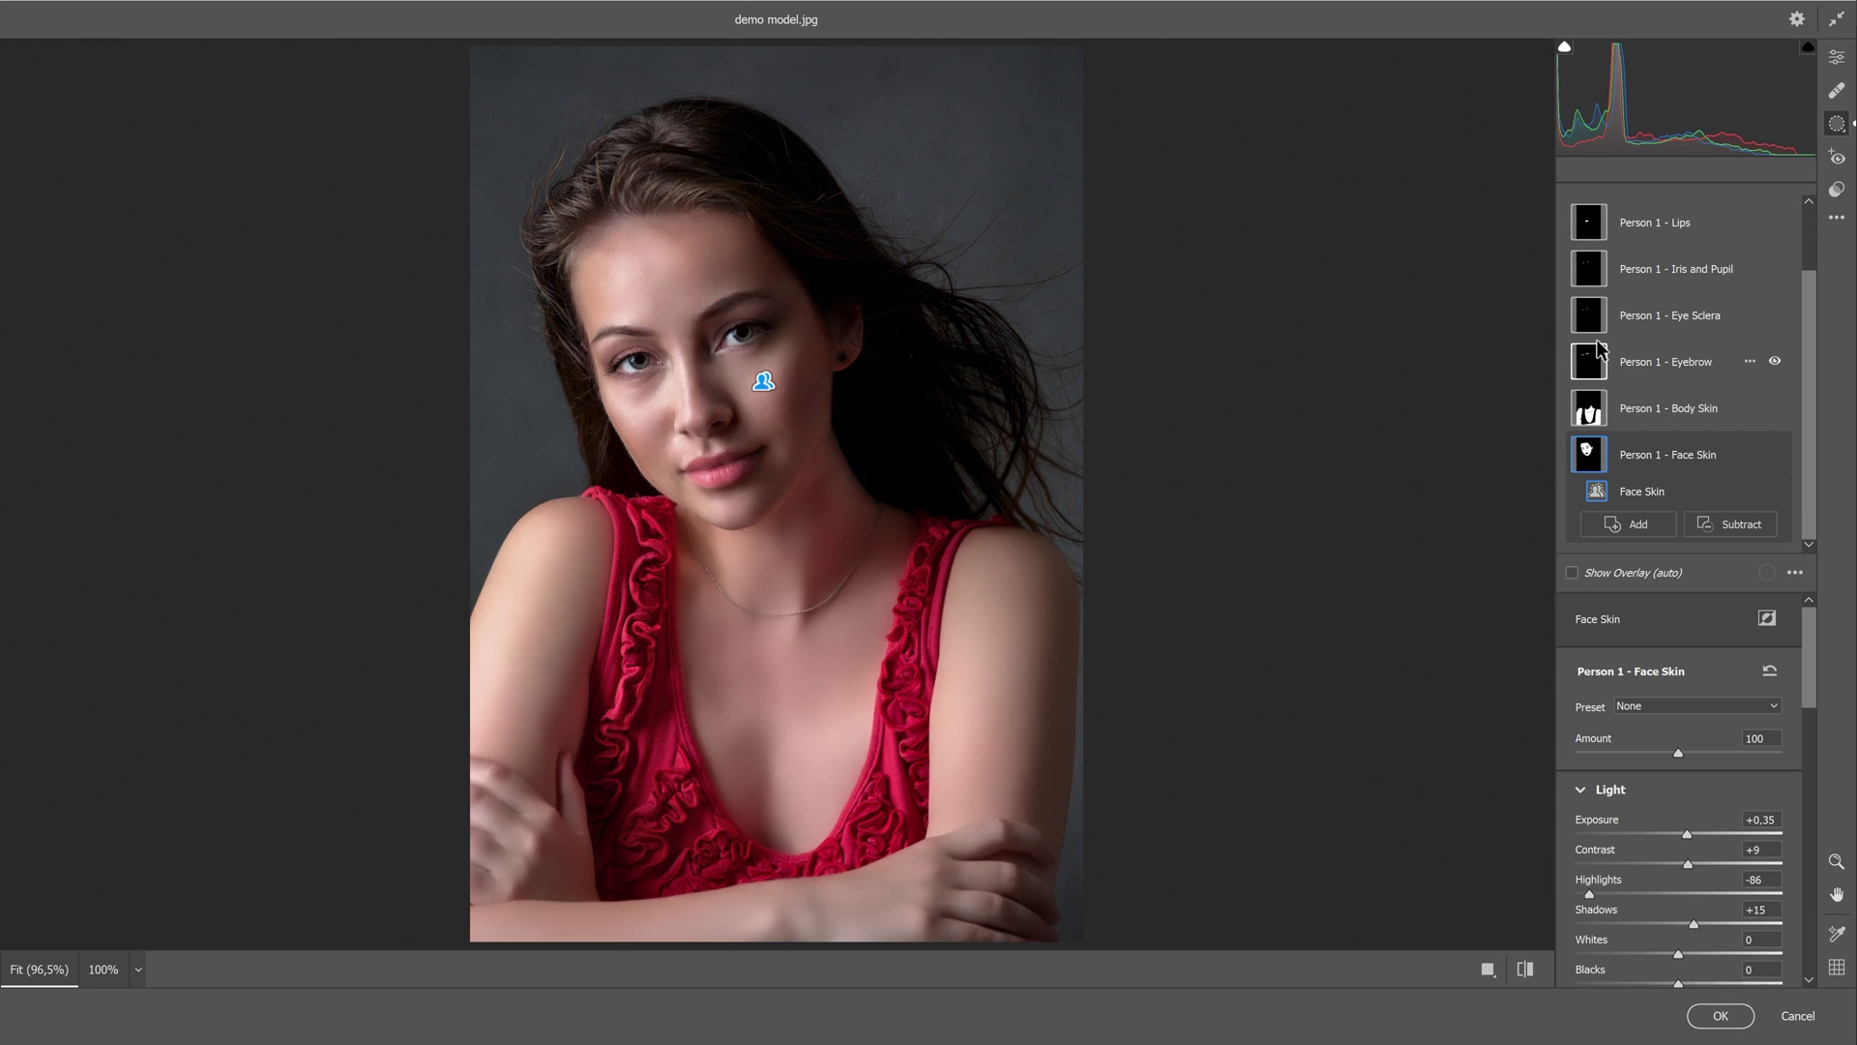
click(1666, 371)
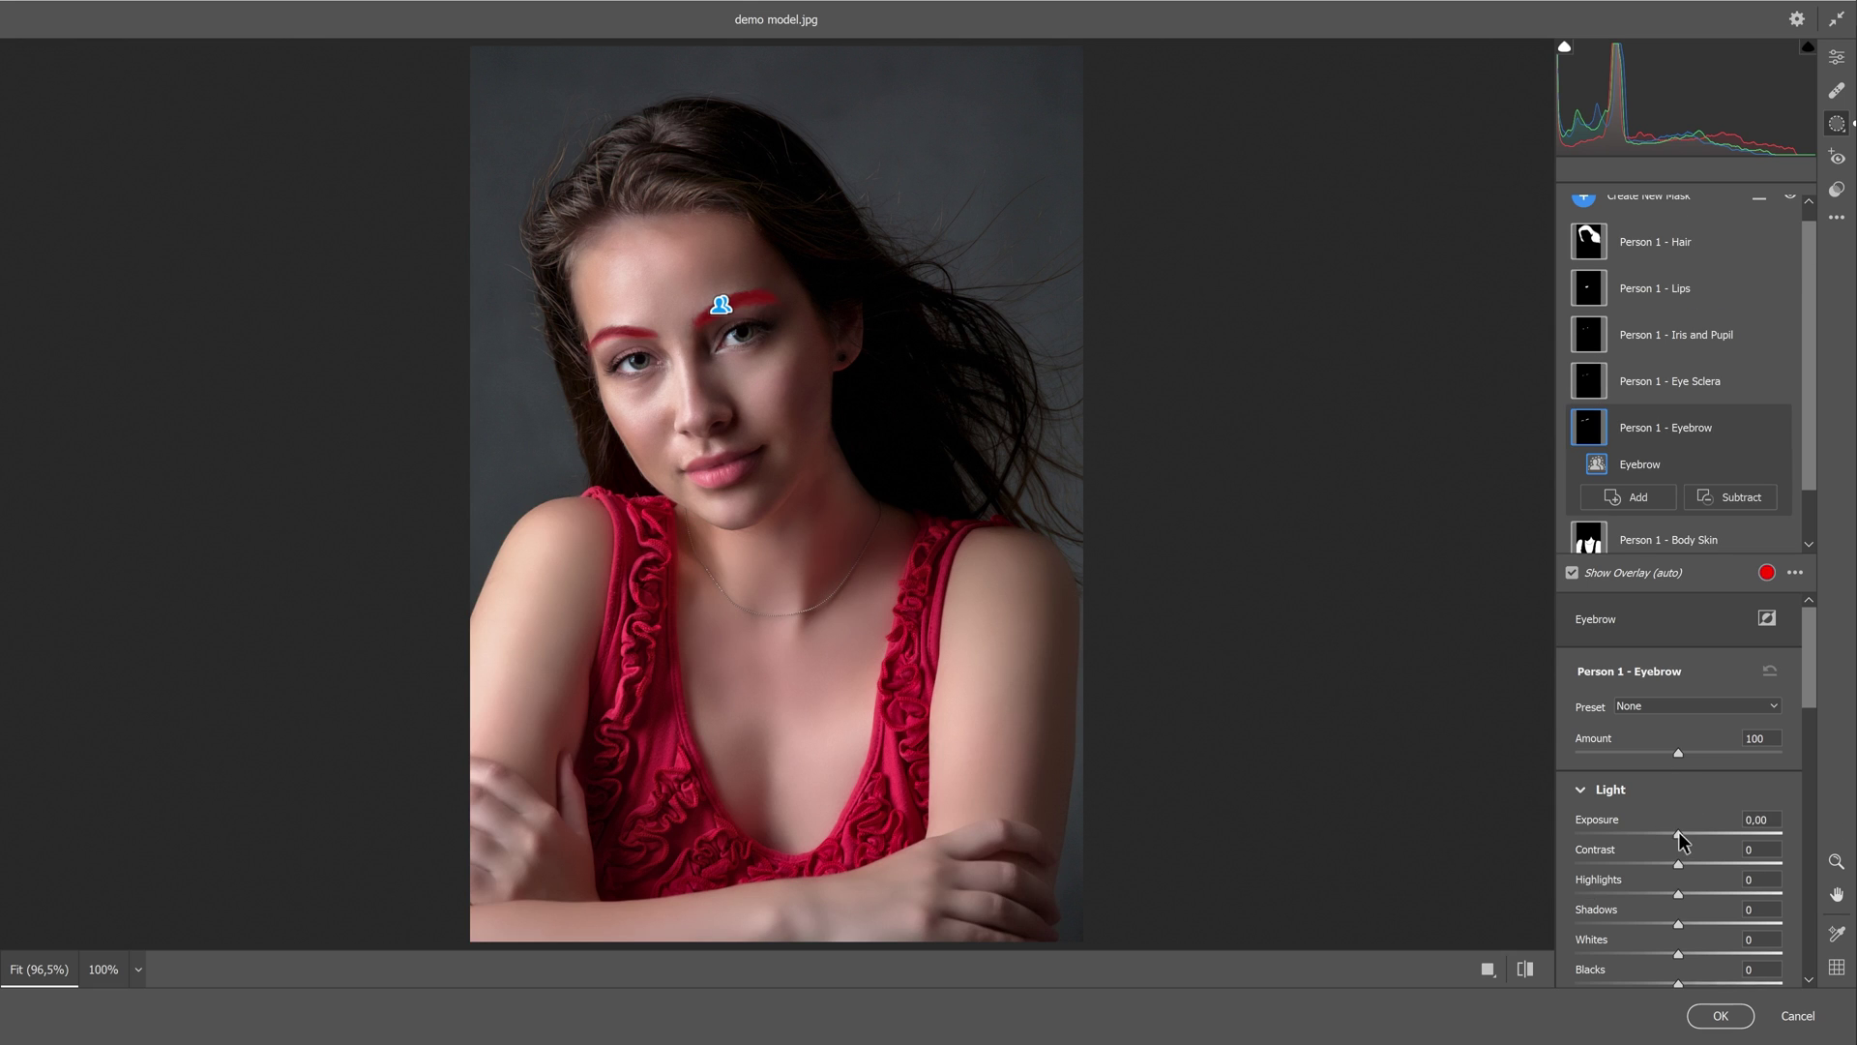
drag(1678, 834, 1661, 832)
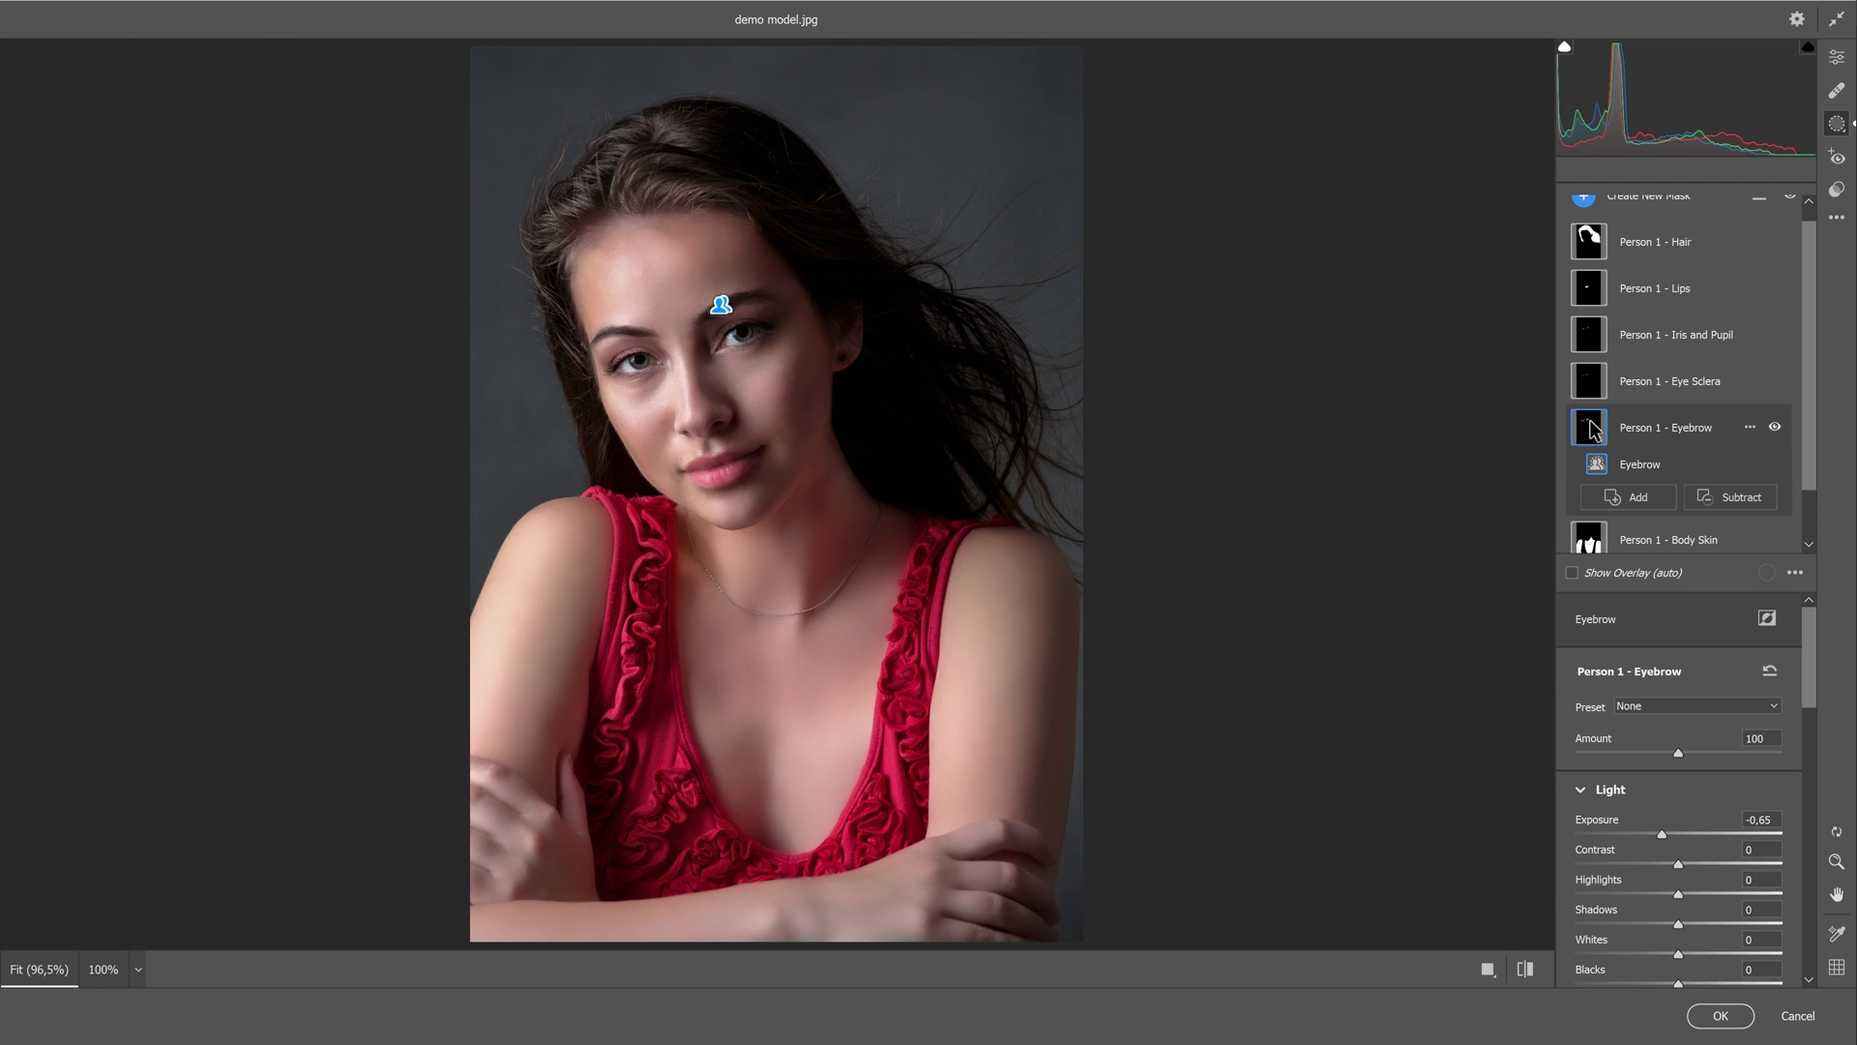
click(730, 340)
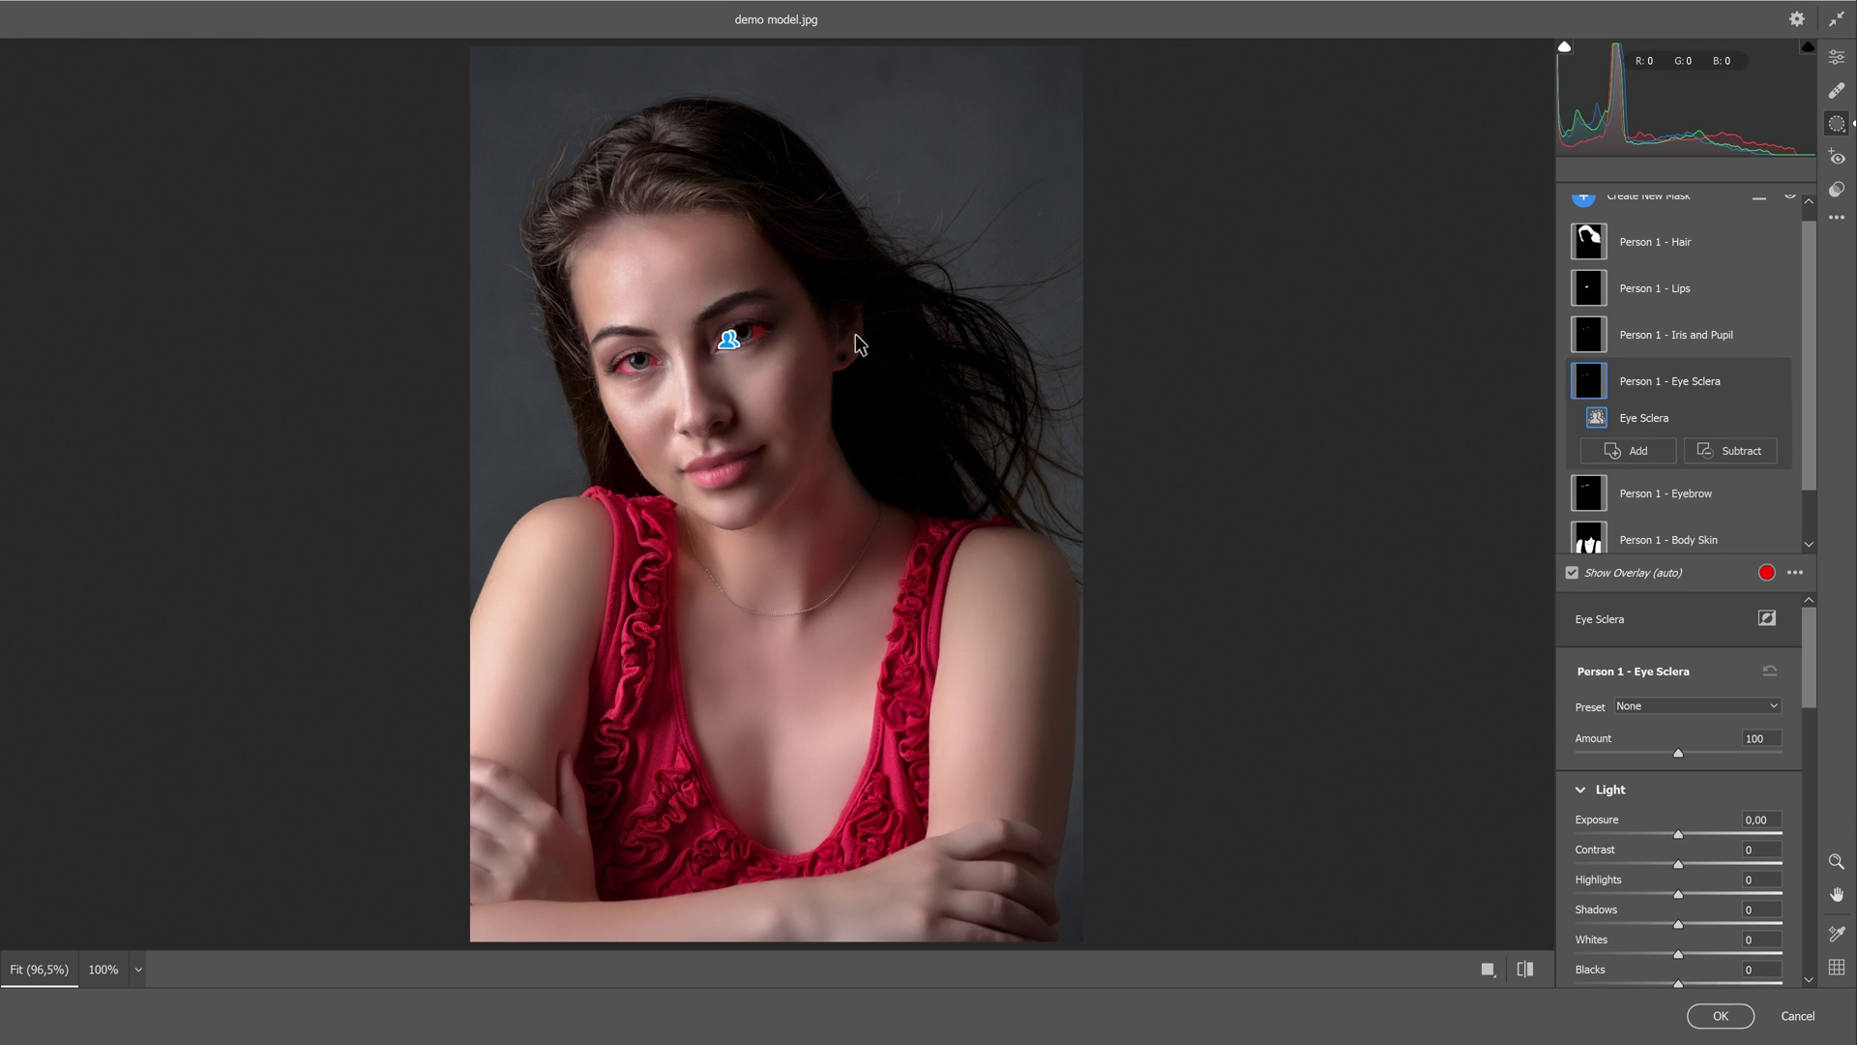
Step: Brighten the Eye Sclera mask to exposure +0.88
drag(1679, 834, 1704, 851)
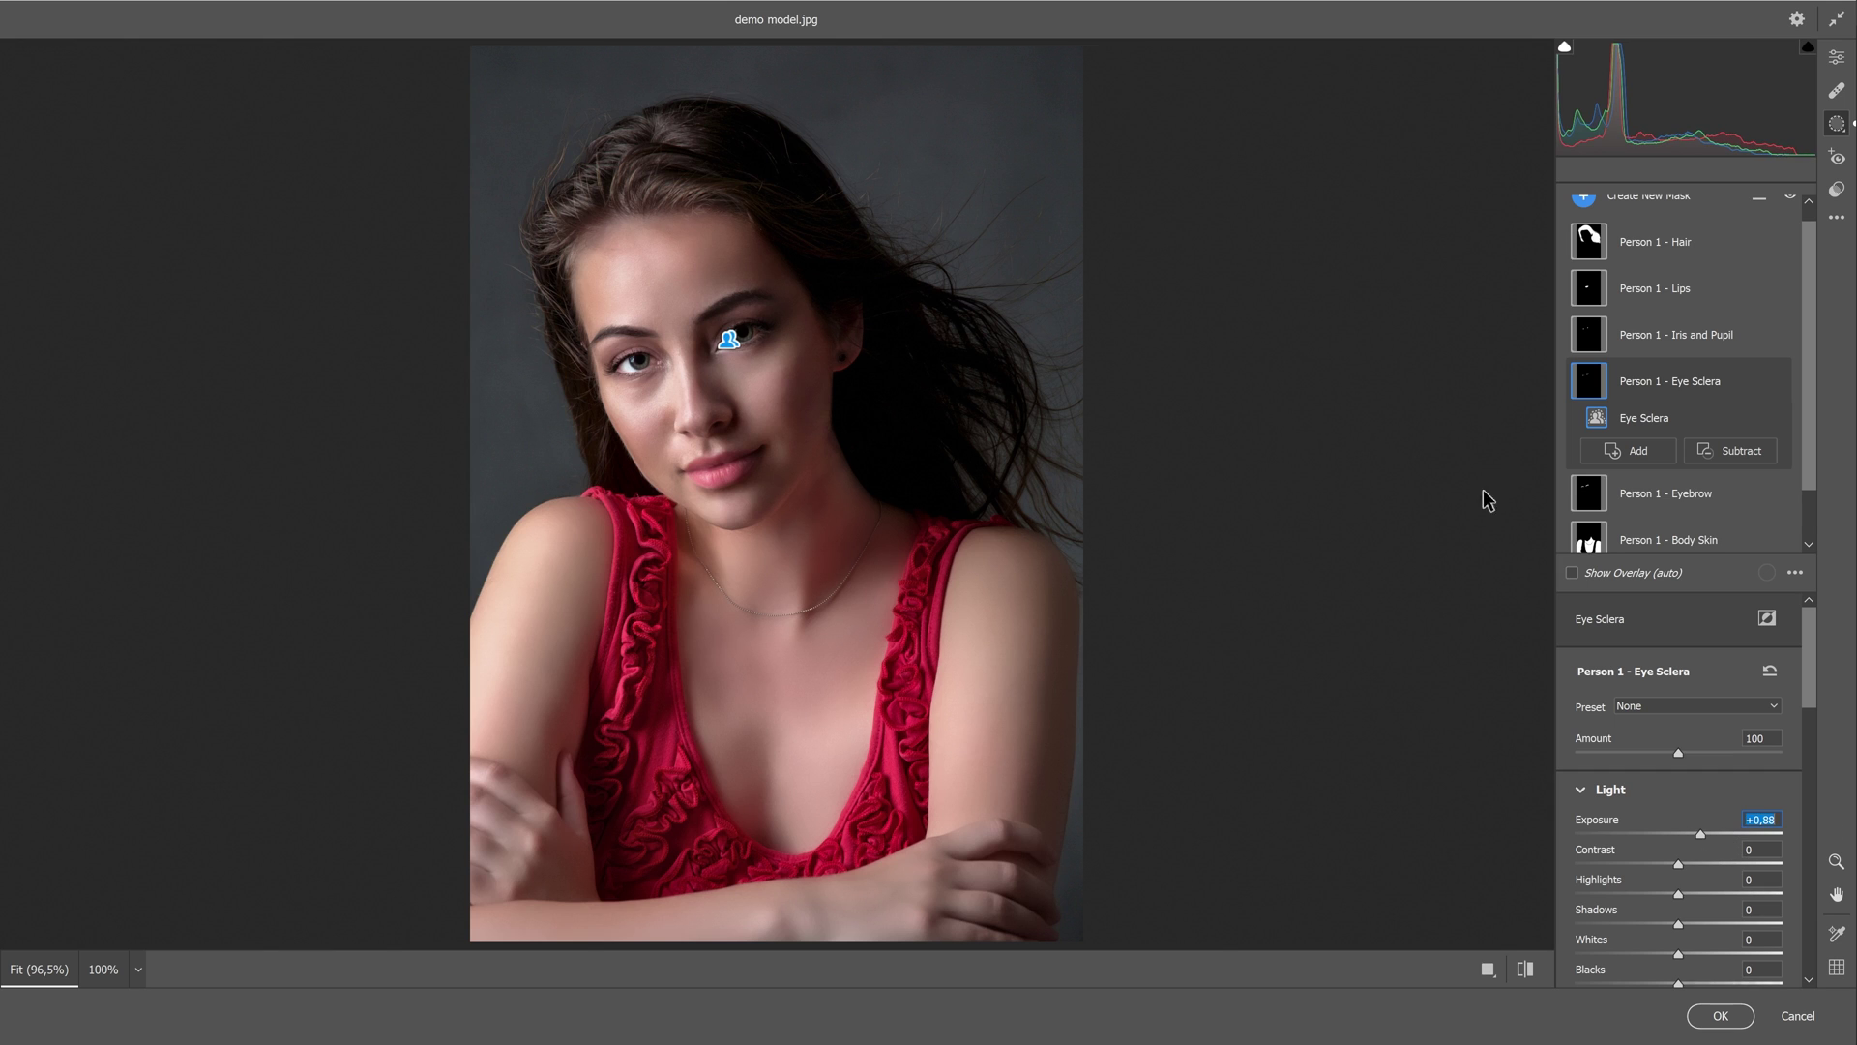
click(1594, 348)
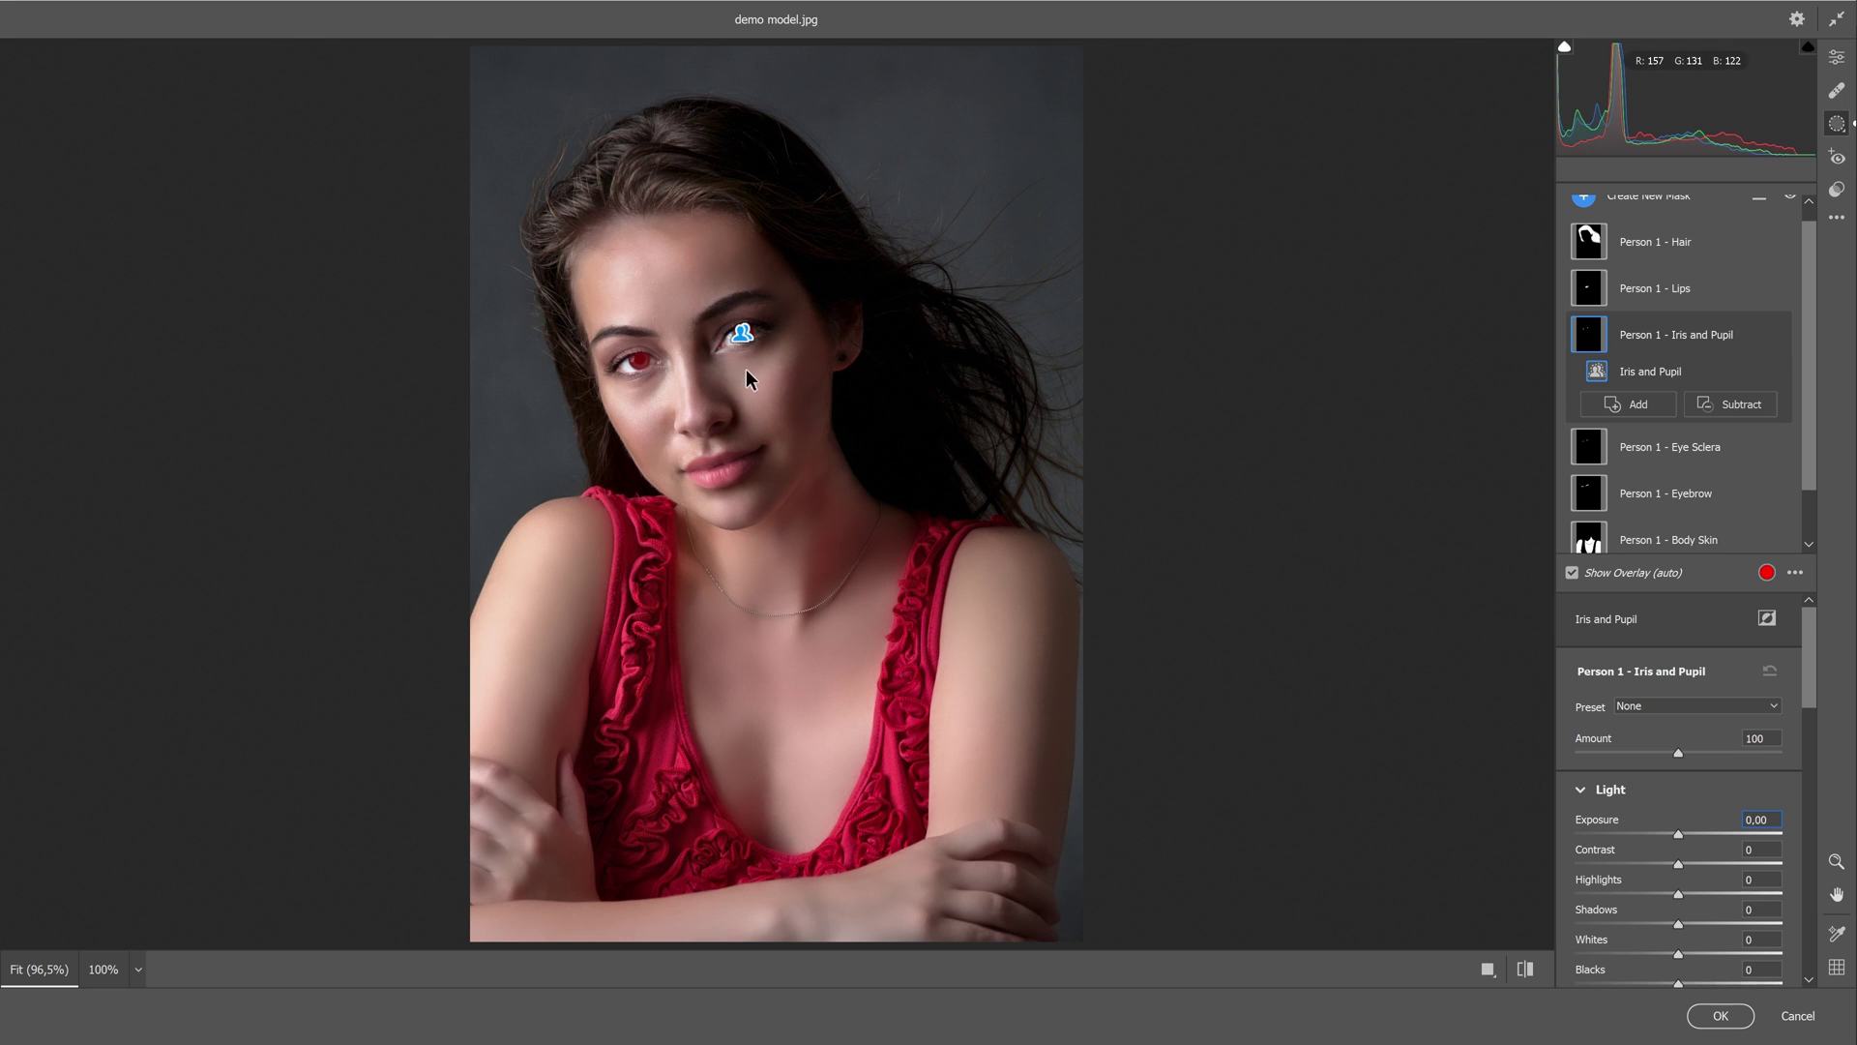
Step: Tint the Iris and Pupil mask green with a raised green-channel curve and hue −21
drag(1823, 667, 1840, 894)
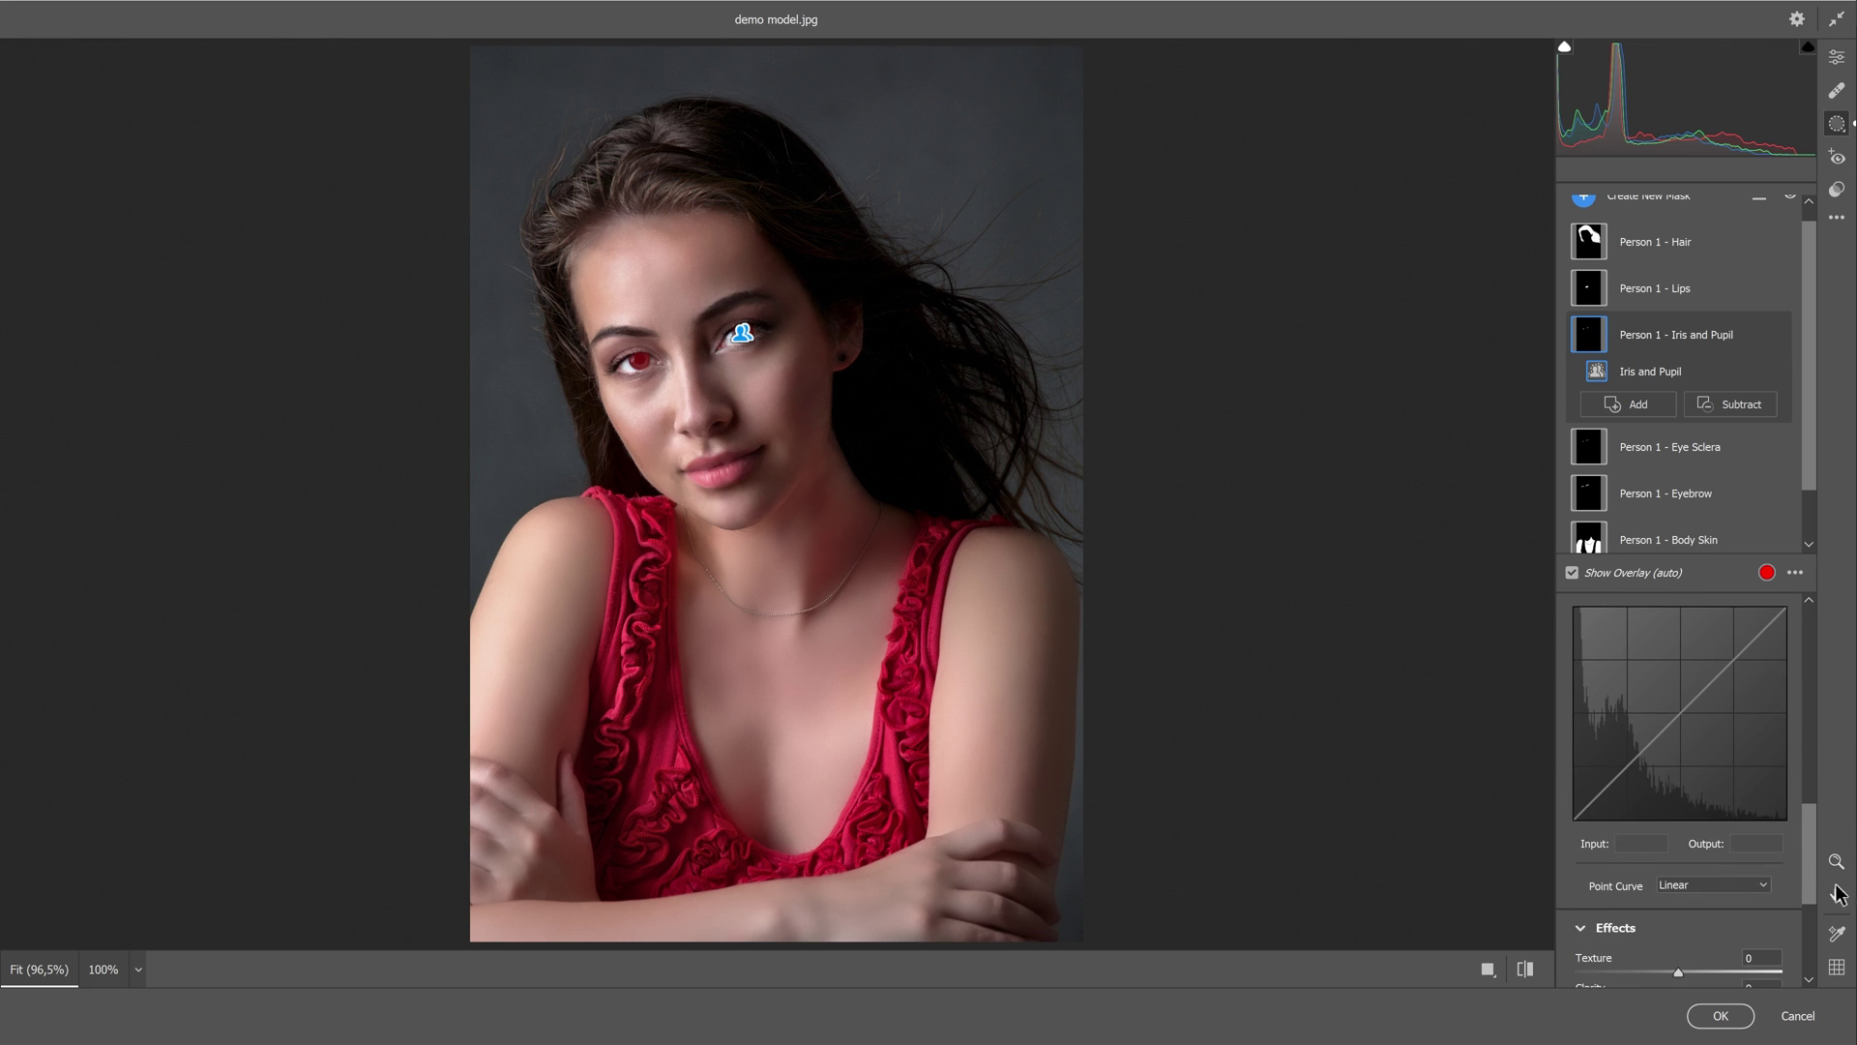
scroll(1839, 895, up, 2)
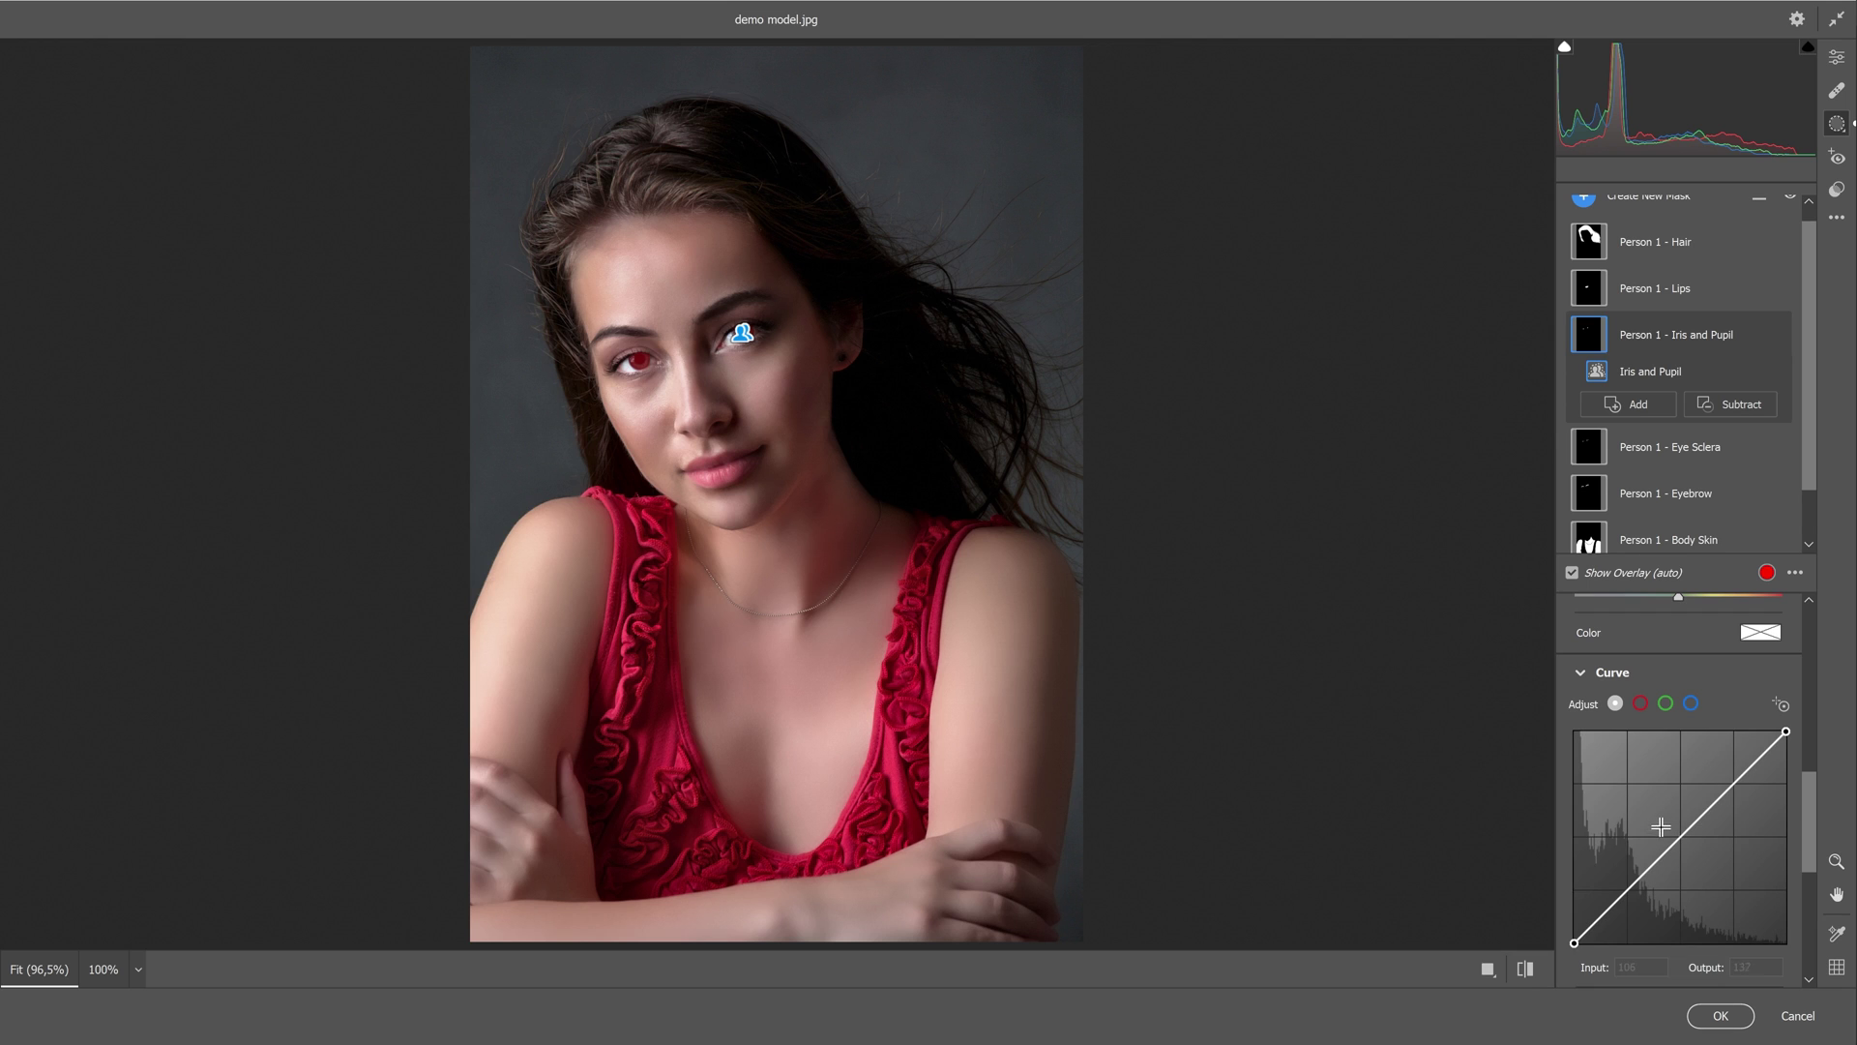
click(1665, 704)
key(o)
drag(1682, 842, 1674, 832)
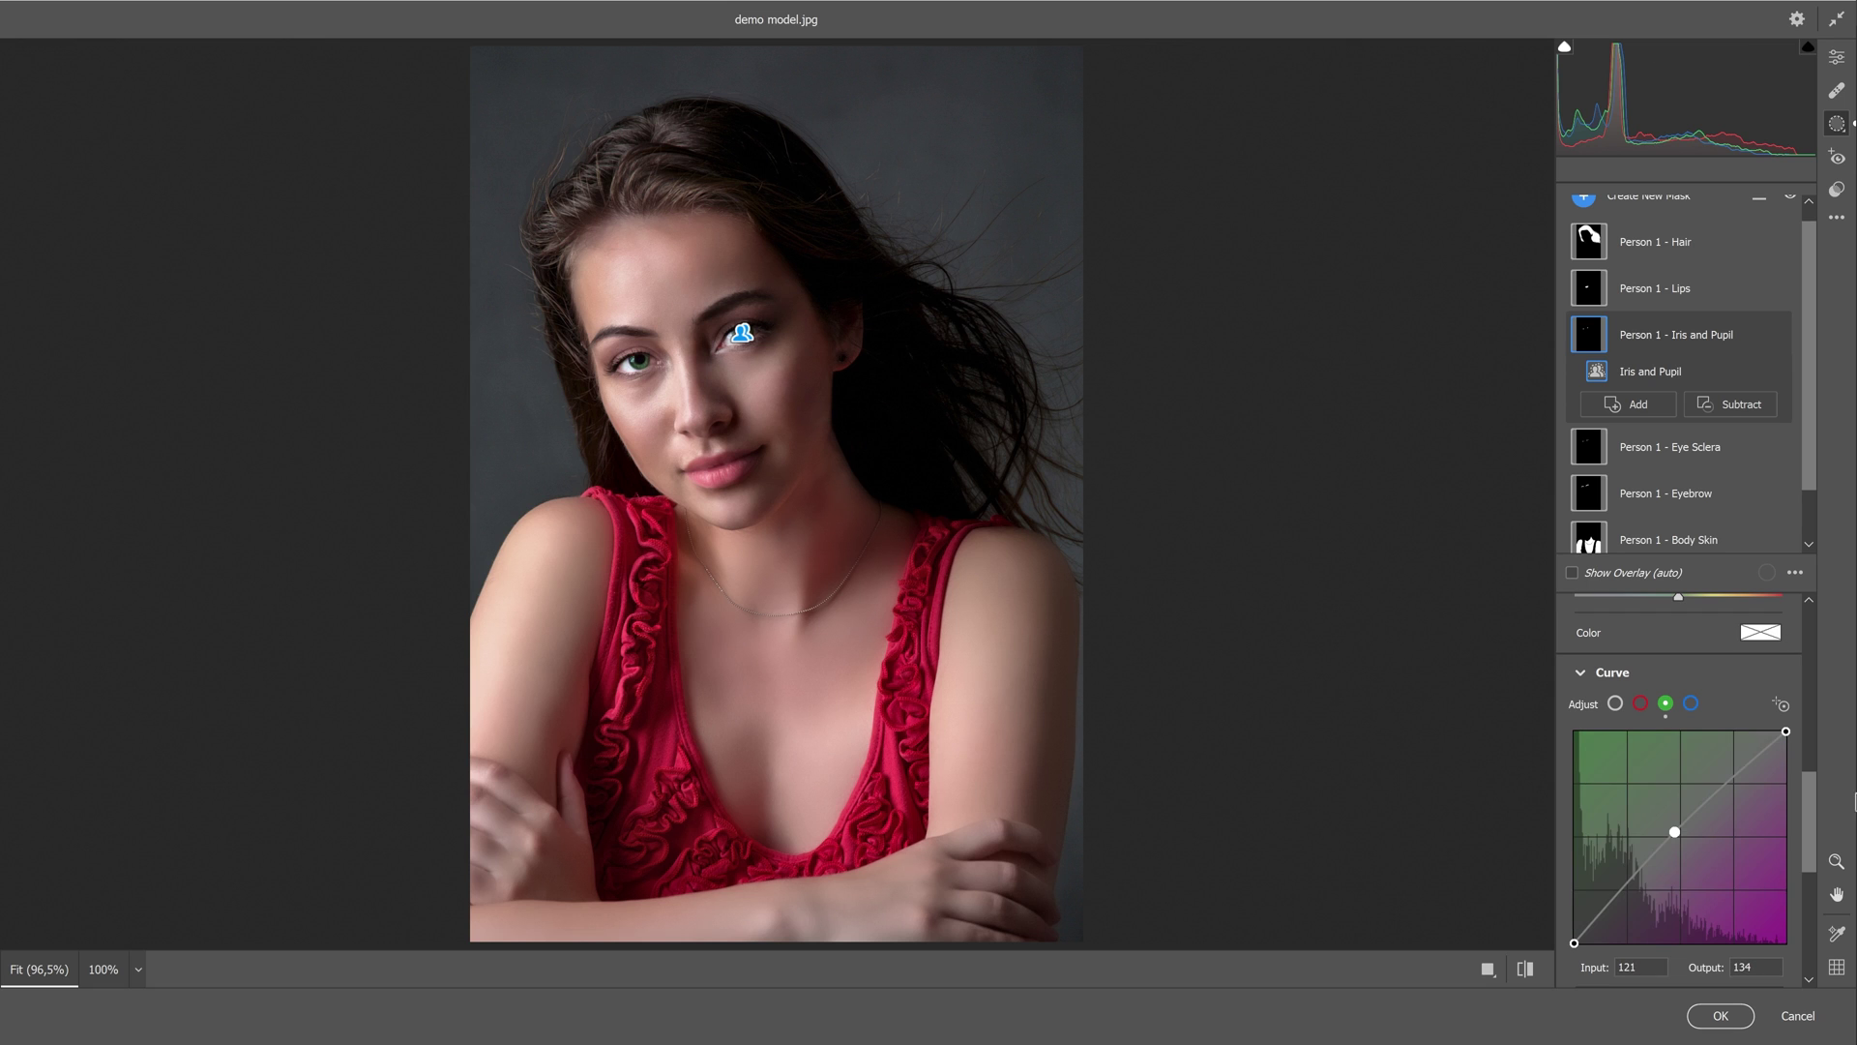
scroll(1675, 711, up, 3)
drag(1678, 757, 1594, 758)
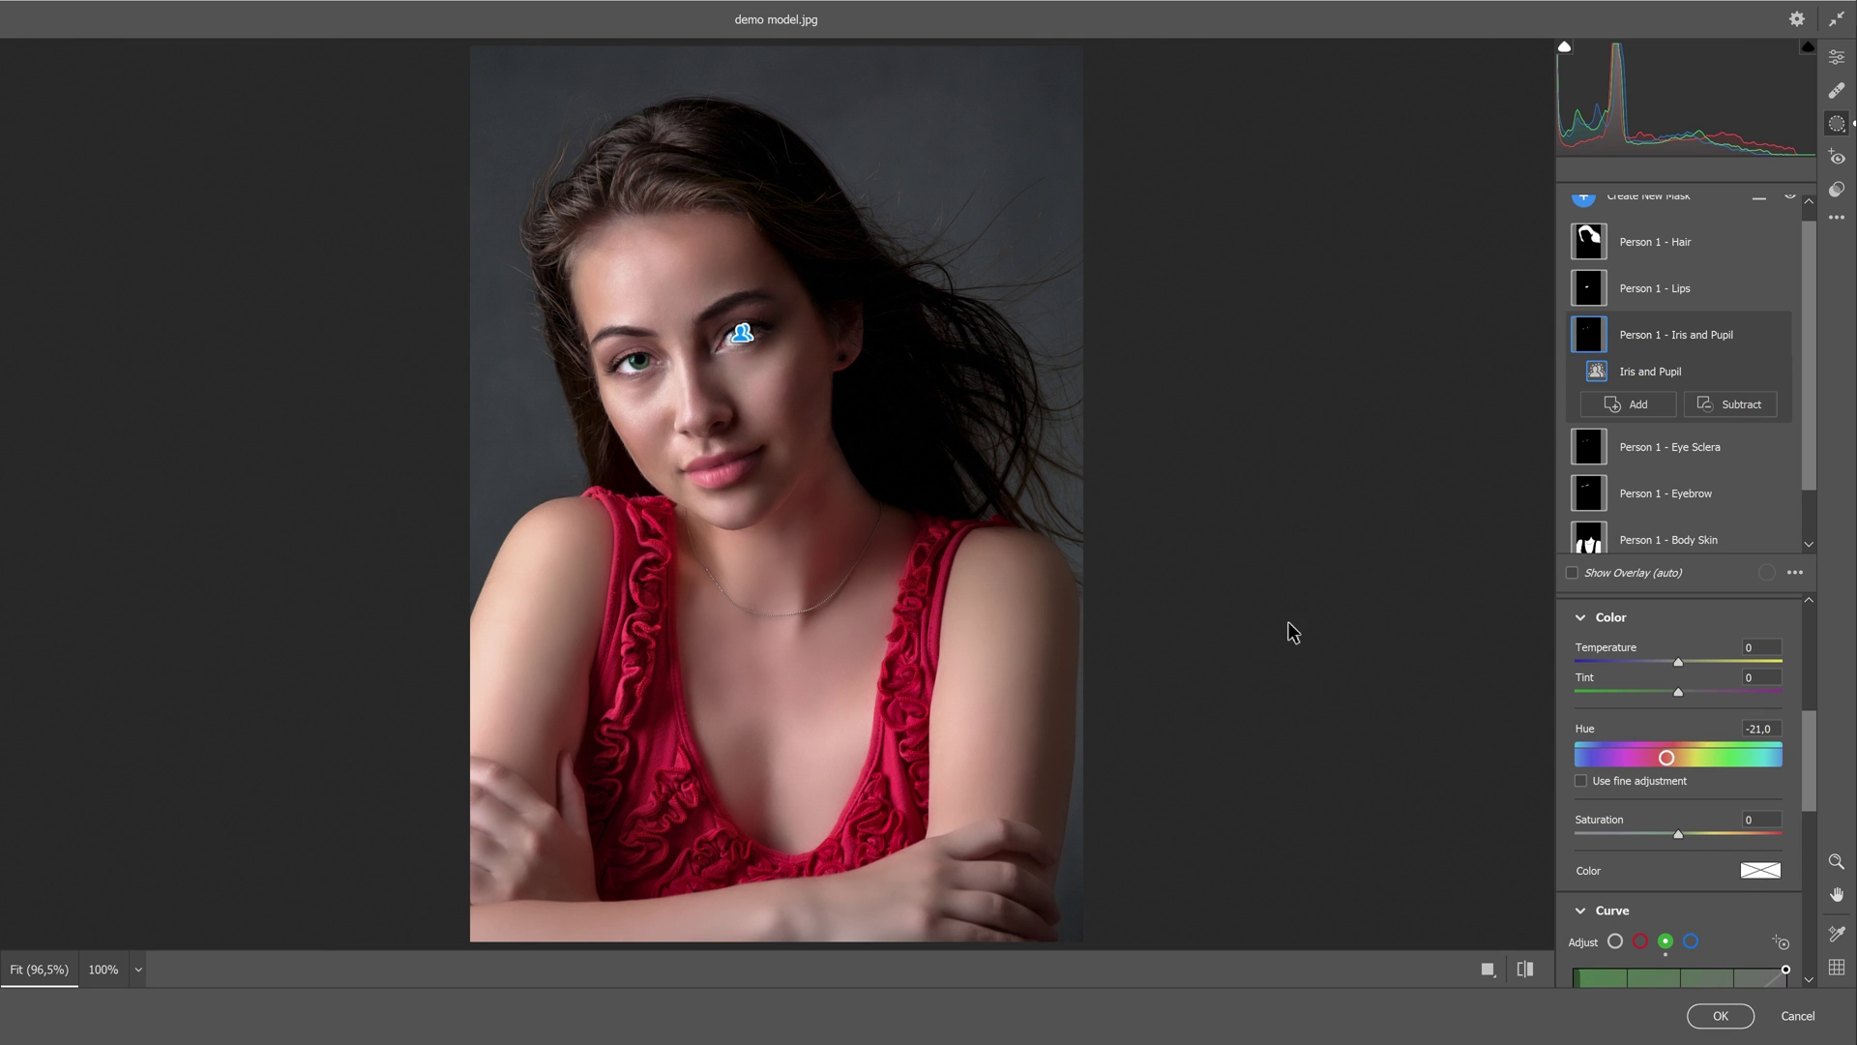
scroll(1684, 736, up, 5)
click(1594, 308)
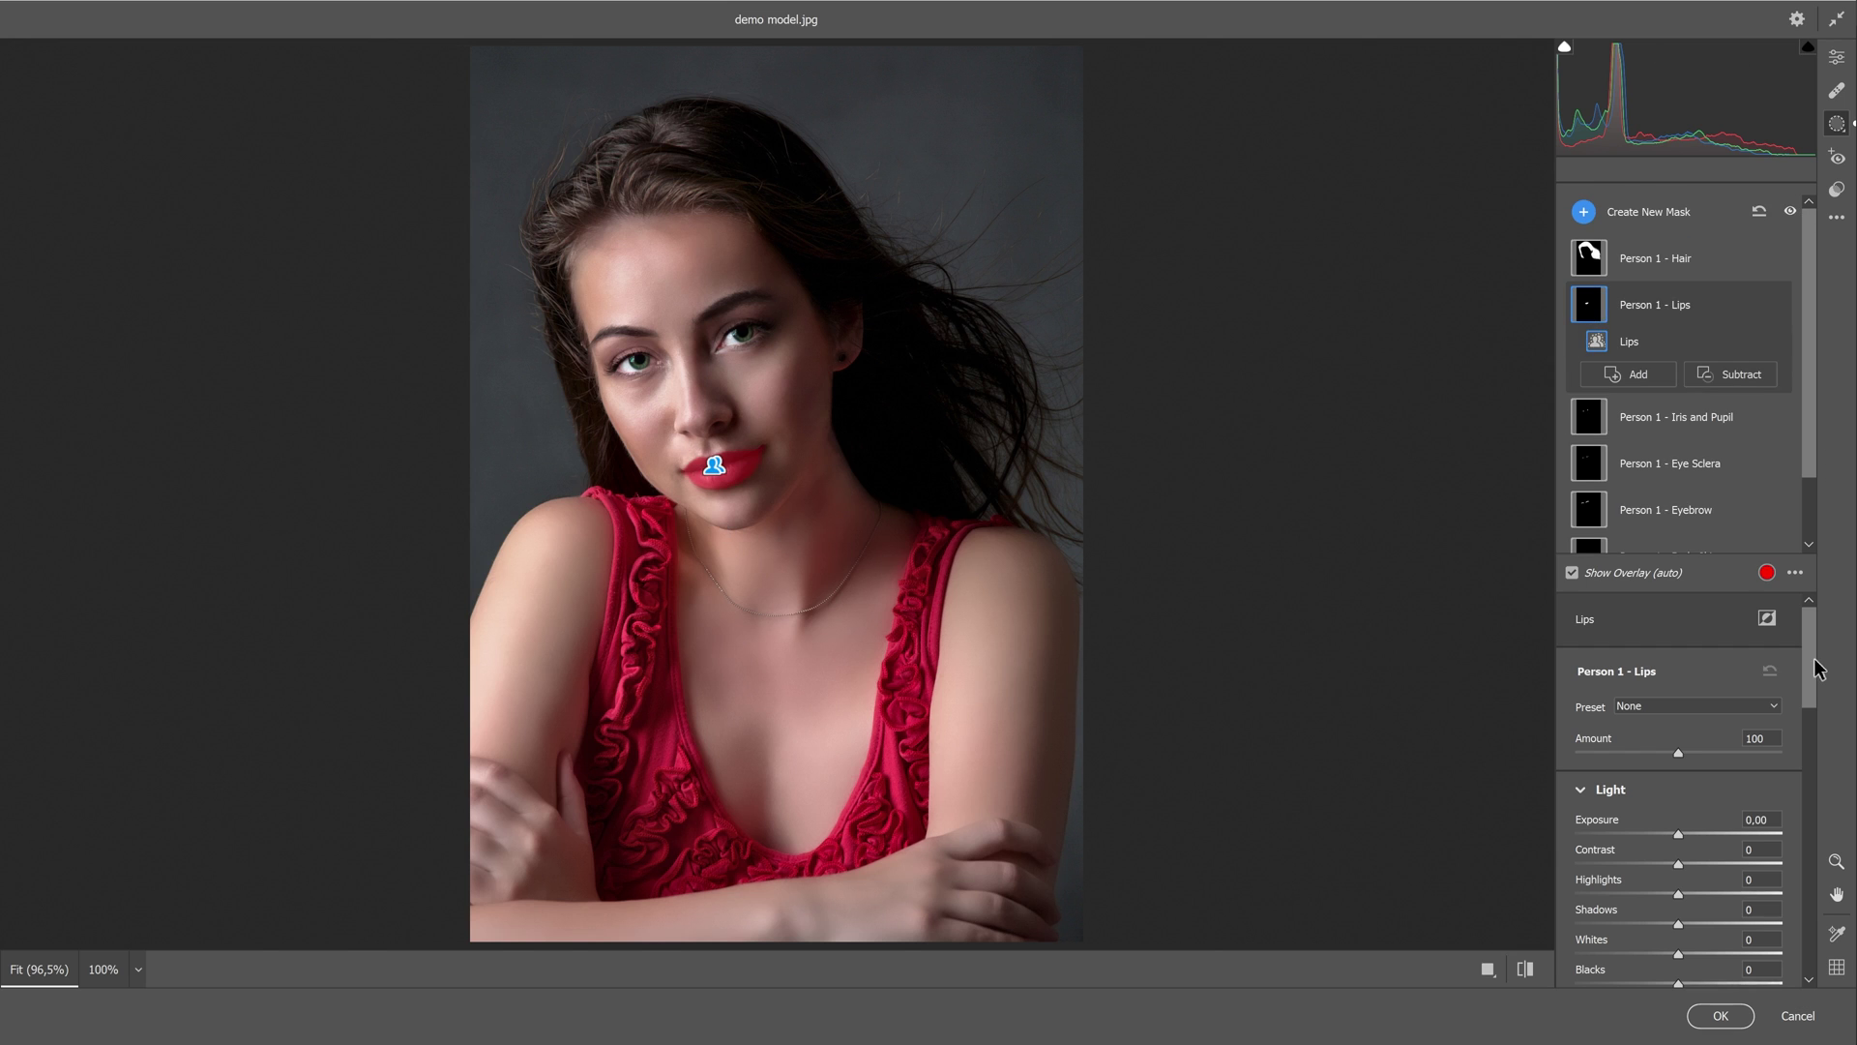
Step: Raise the Lips mask saturation to +52
drag(1812, 663, 1811, 673)
scroll(1682, 747, down, 3)
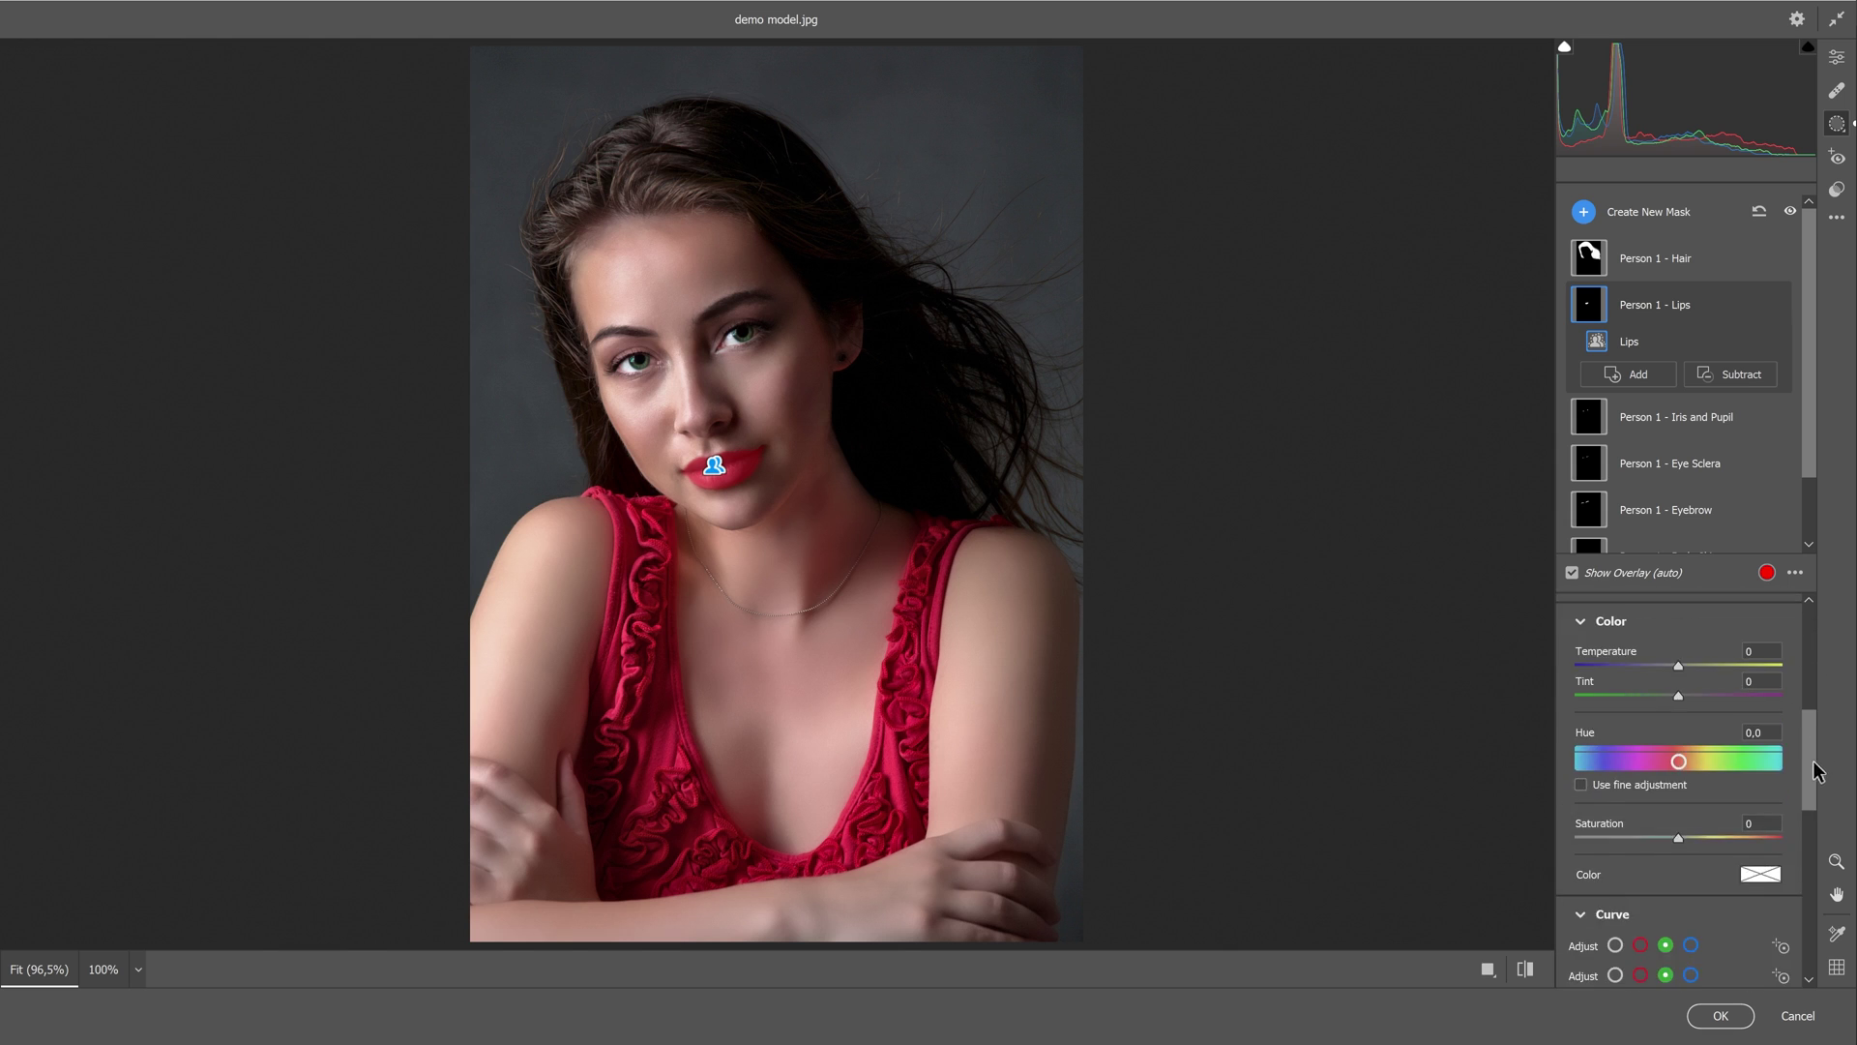
scroll(1681, 747, down, 3)
scroll(1682, 747, up, 2)
mouse_move(1679, 747)
mouse_down()
mouse_move(1764, 750)
mouse_move(1732, 745)
mouse_up()
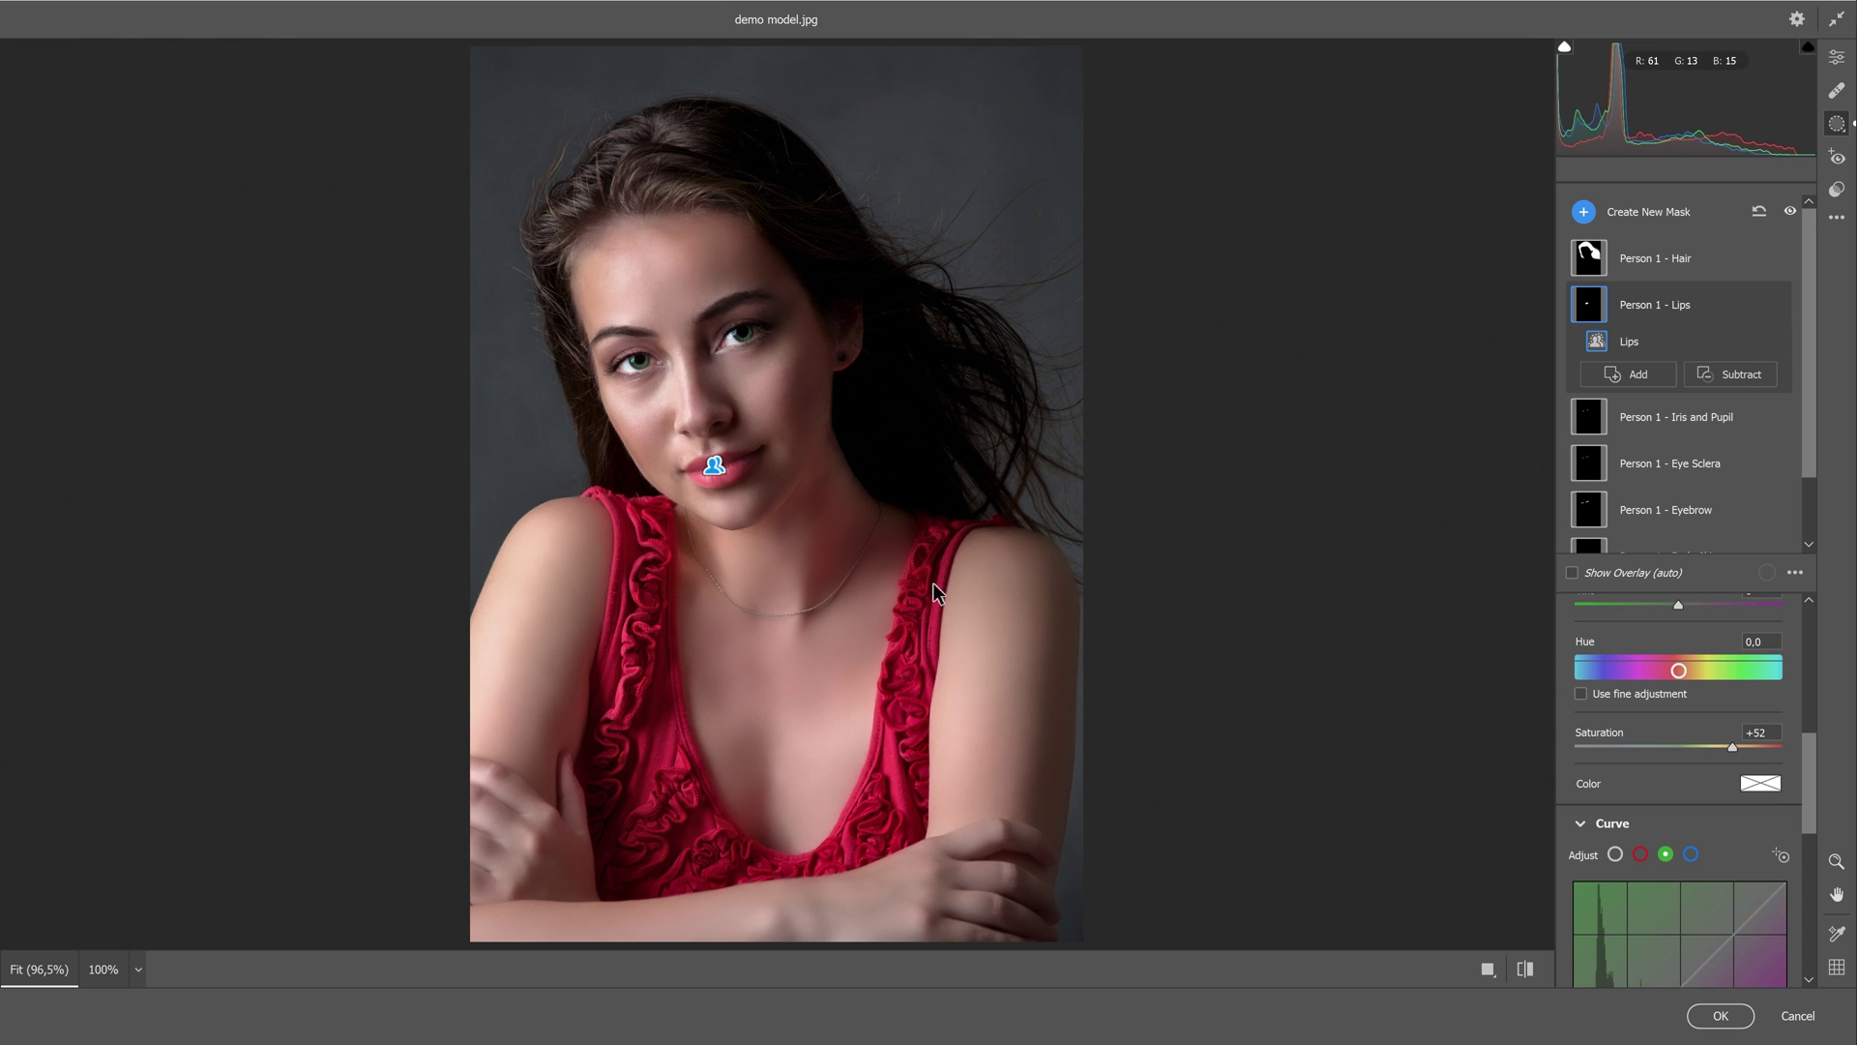
scroll(1623, 821, up, 1)
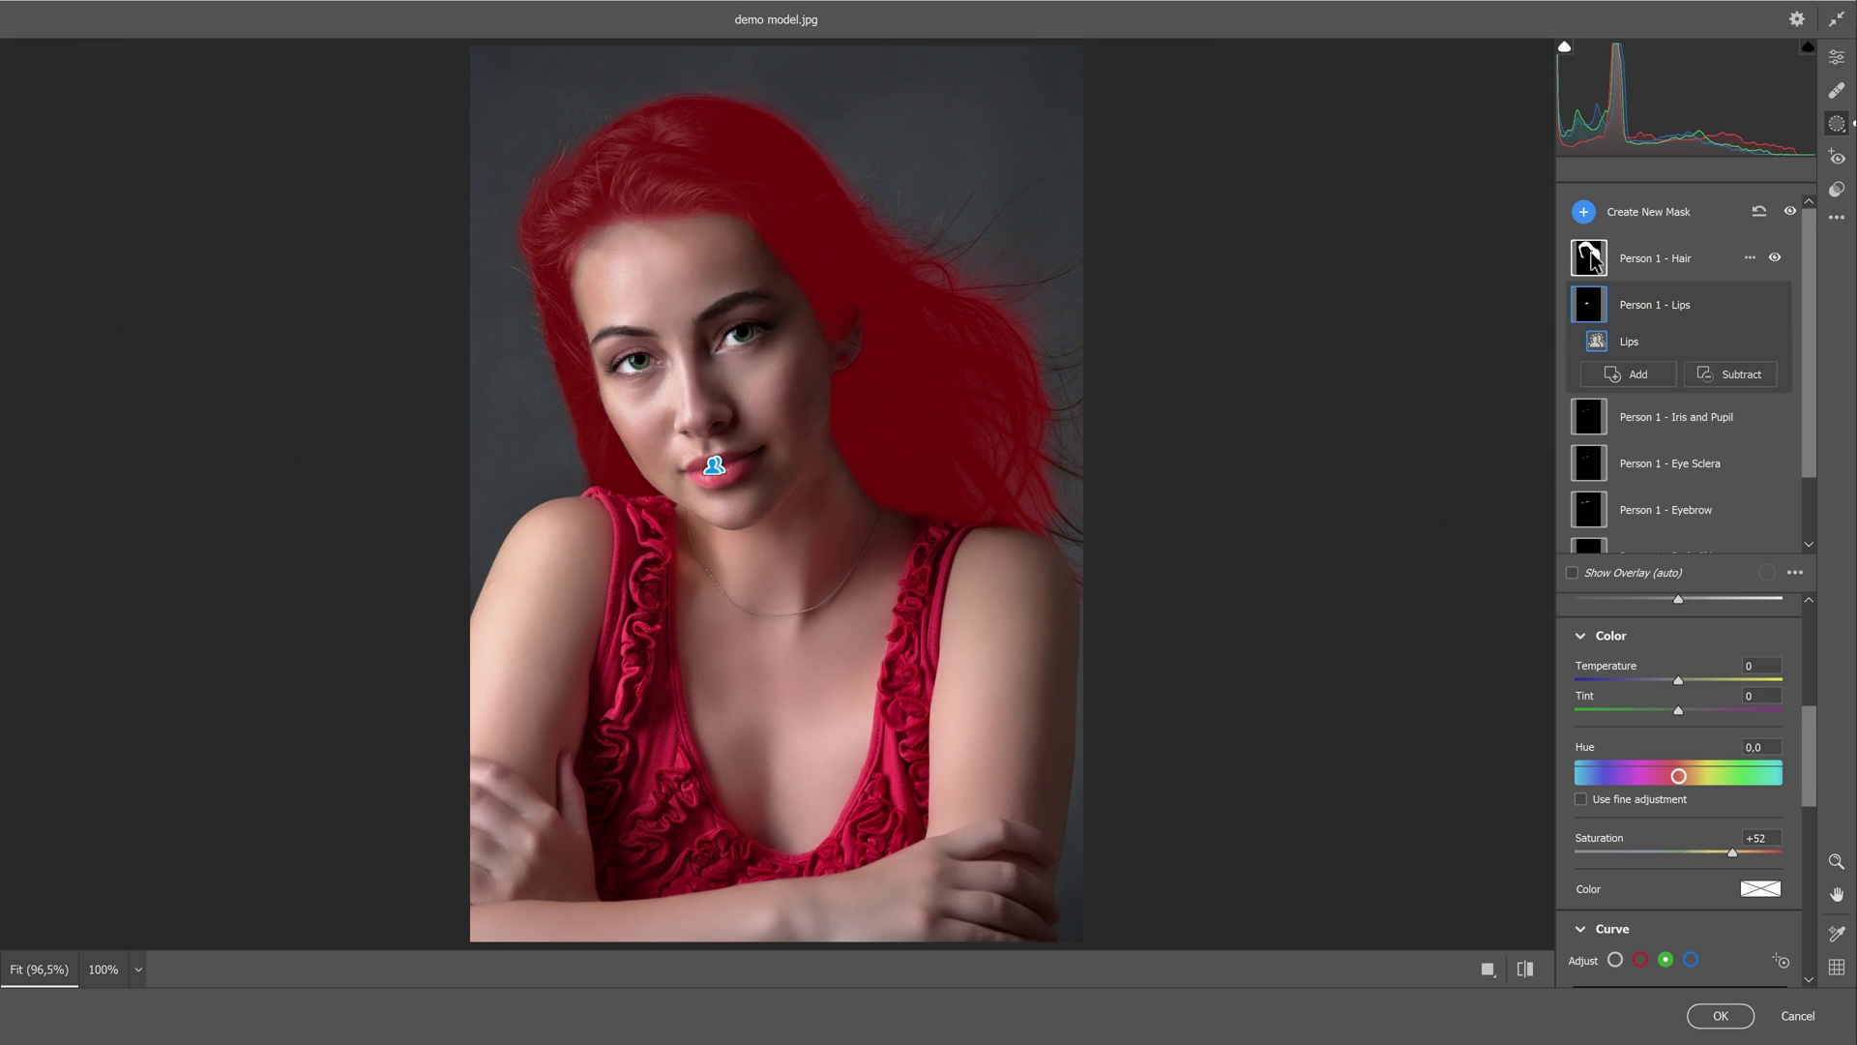
Step: Set the Person 1 - Hair mask to exposure −0.30 and contrast +6
click(1635, 261)
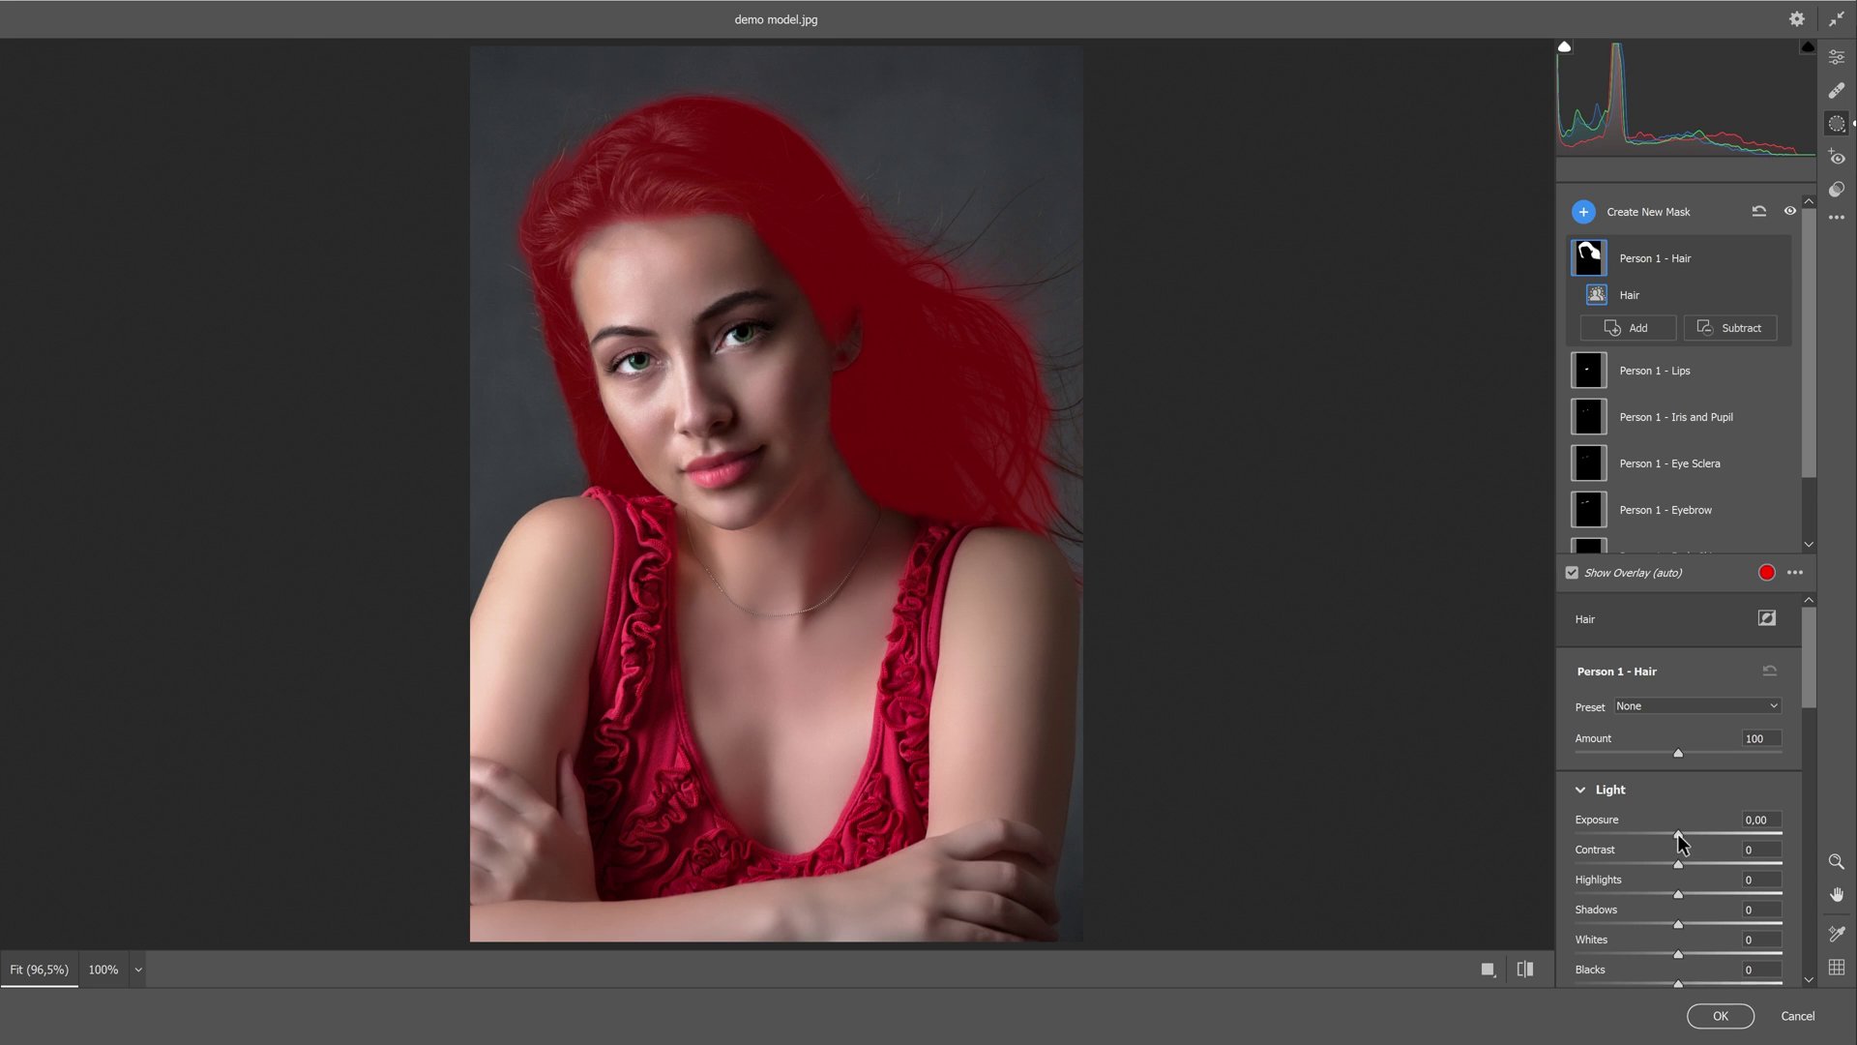
drag(1682, 833, 1681, 862)
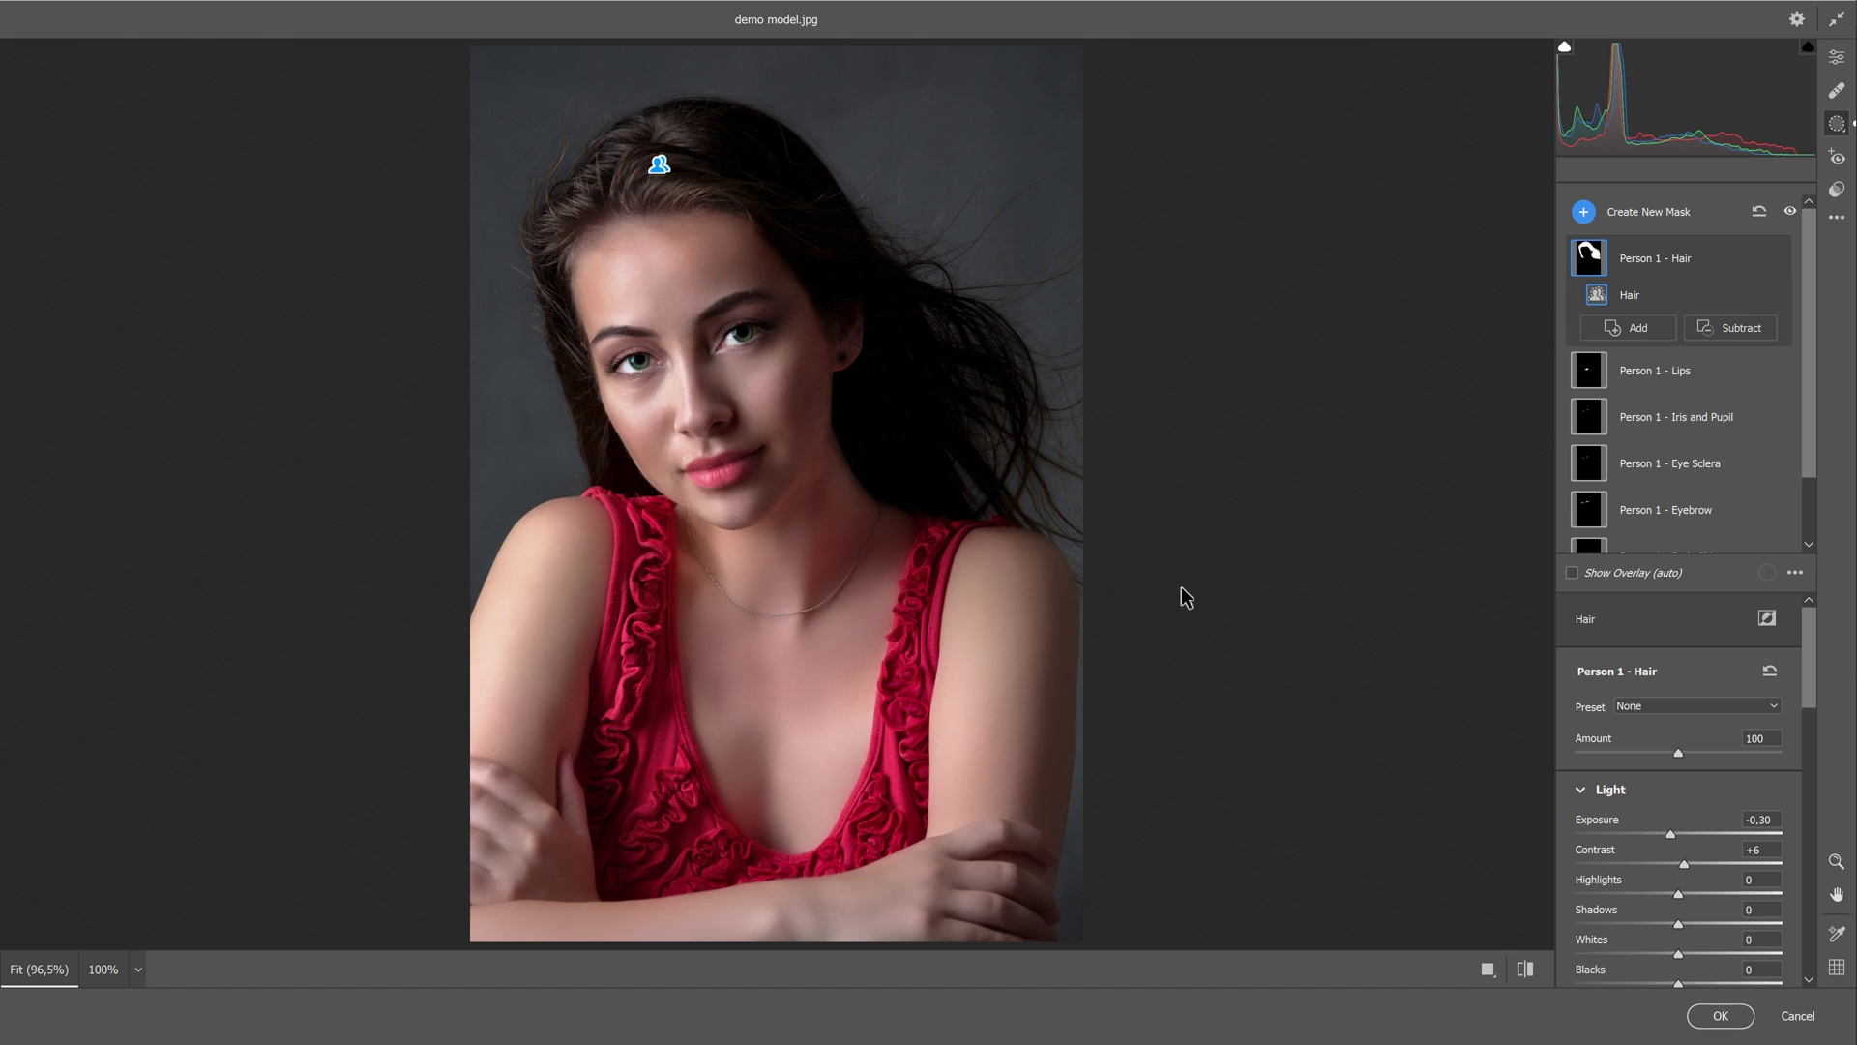
Step: Add a Background mask and lower its exposure to about -0.9
click(1585, 212)
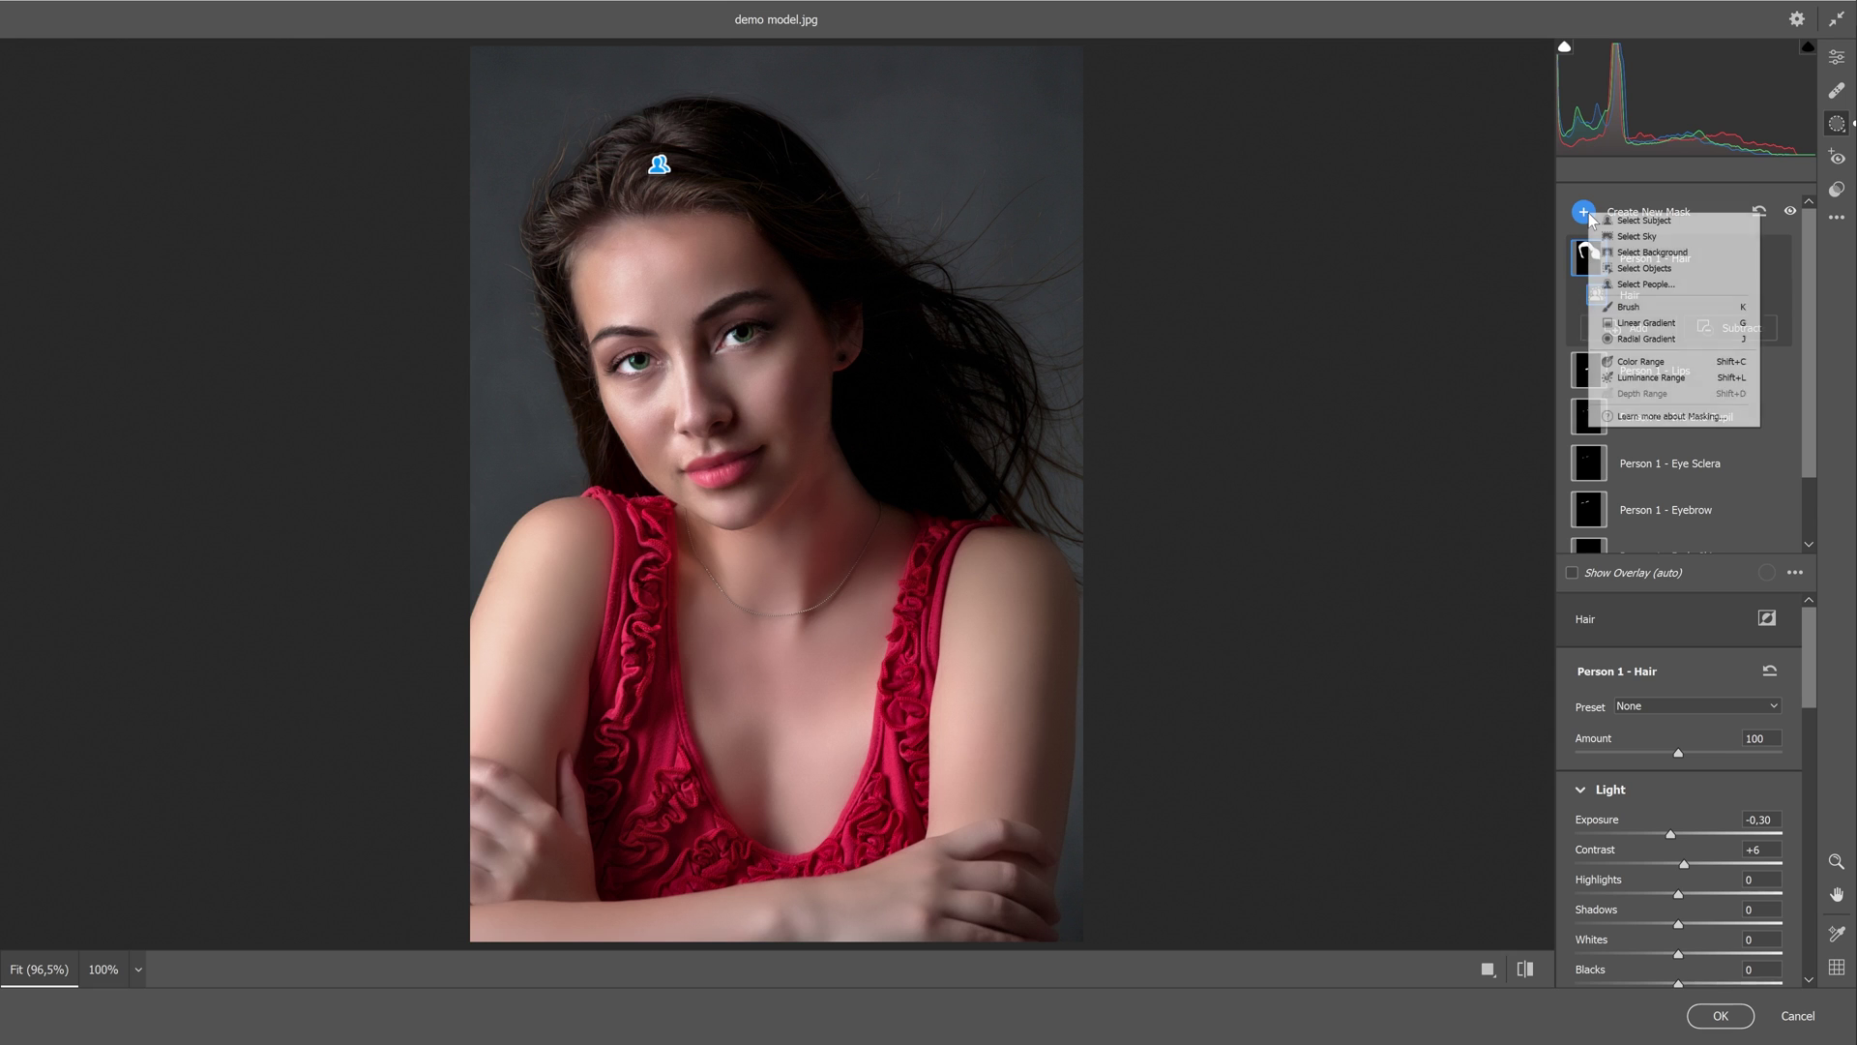
click(1666, 255)
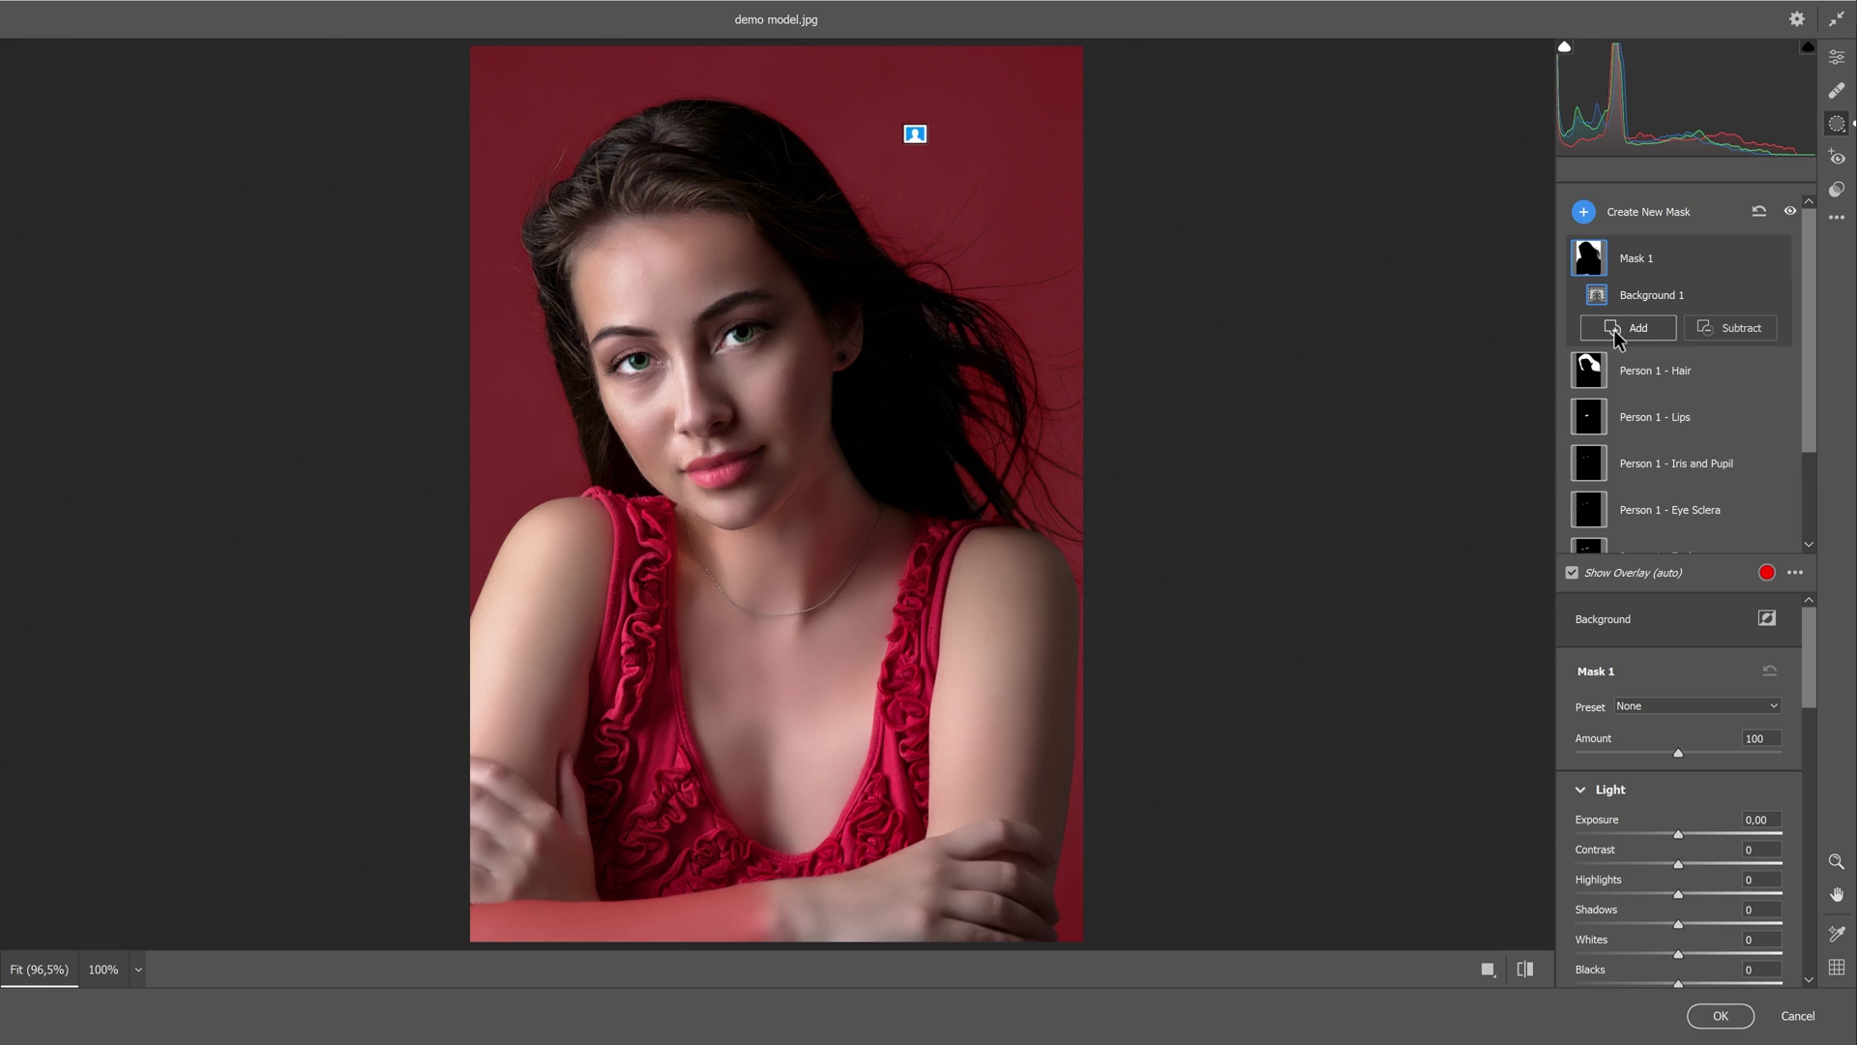
scroll(1683, 757, down, 2)
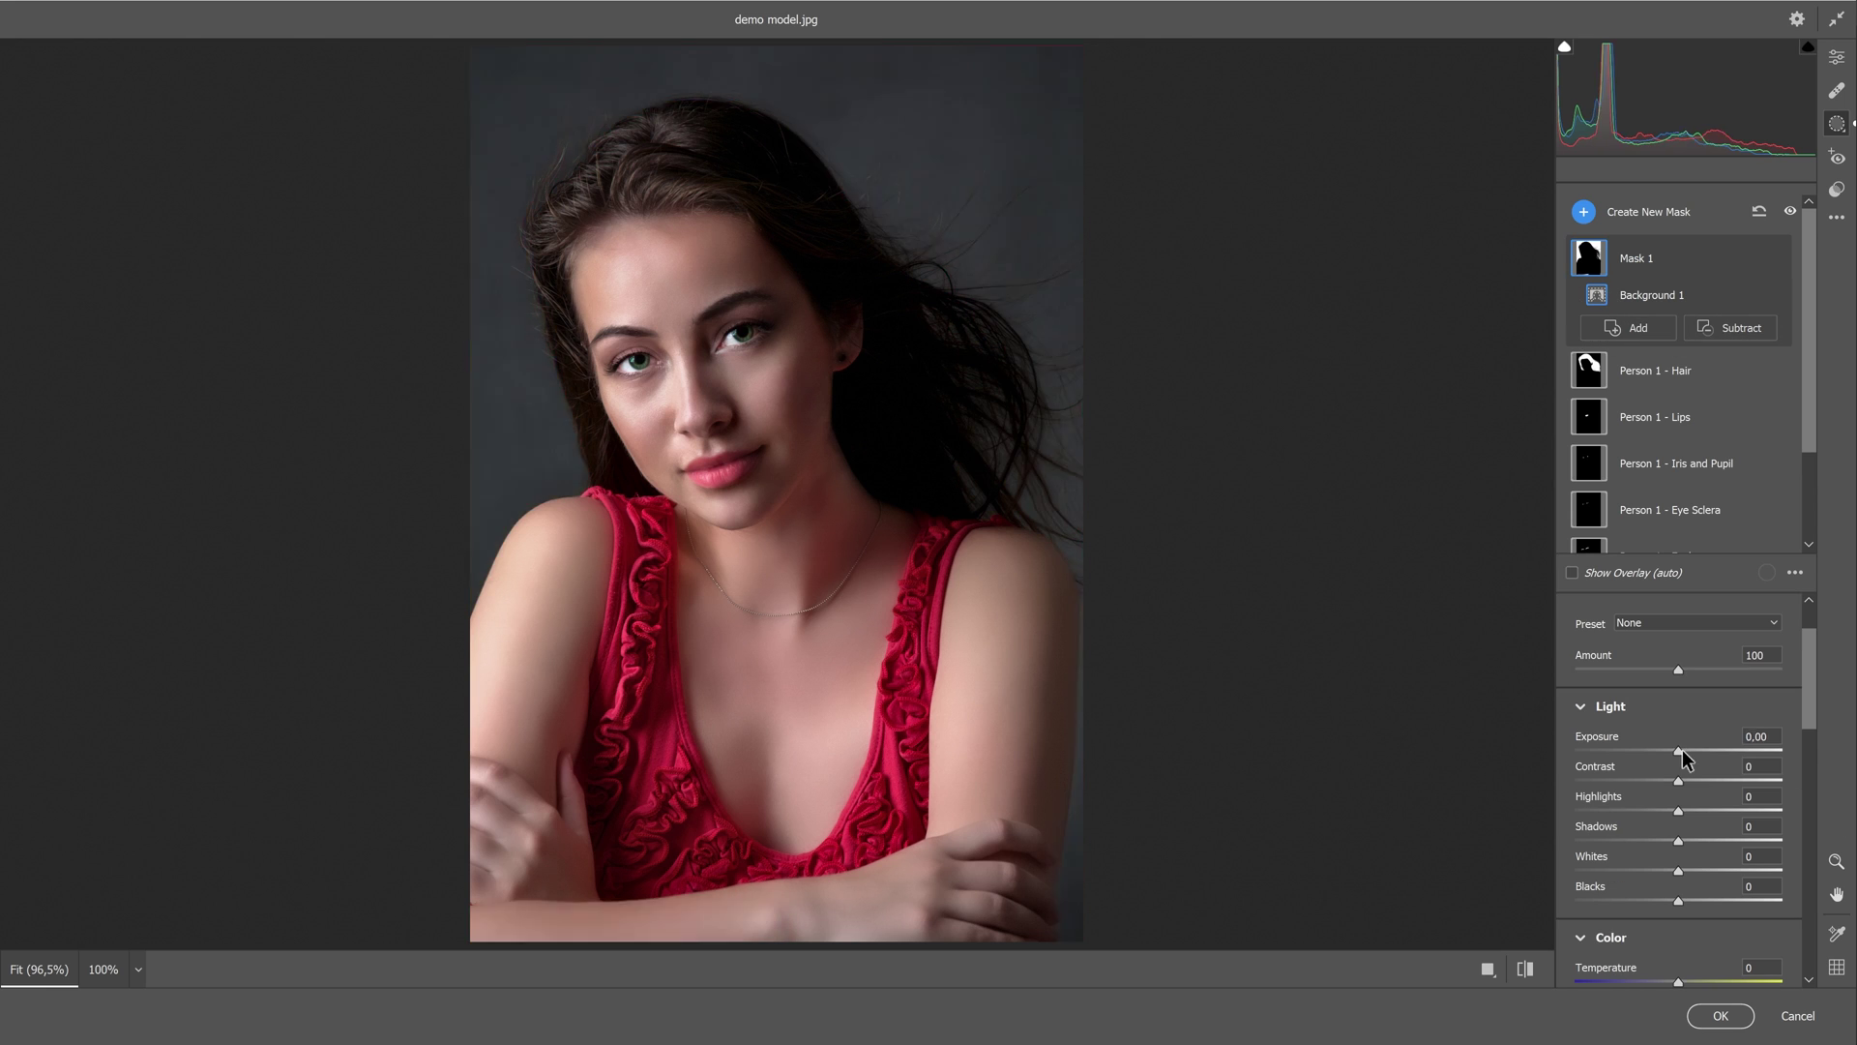
drag(1681, 753, 1657, 761)
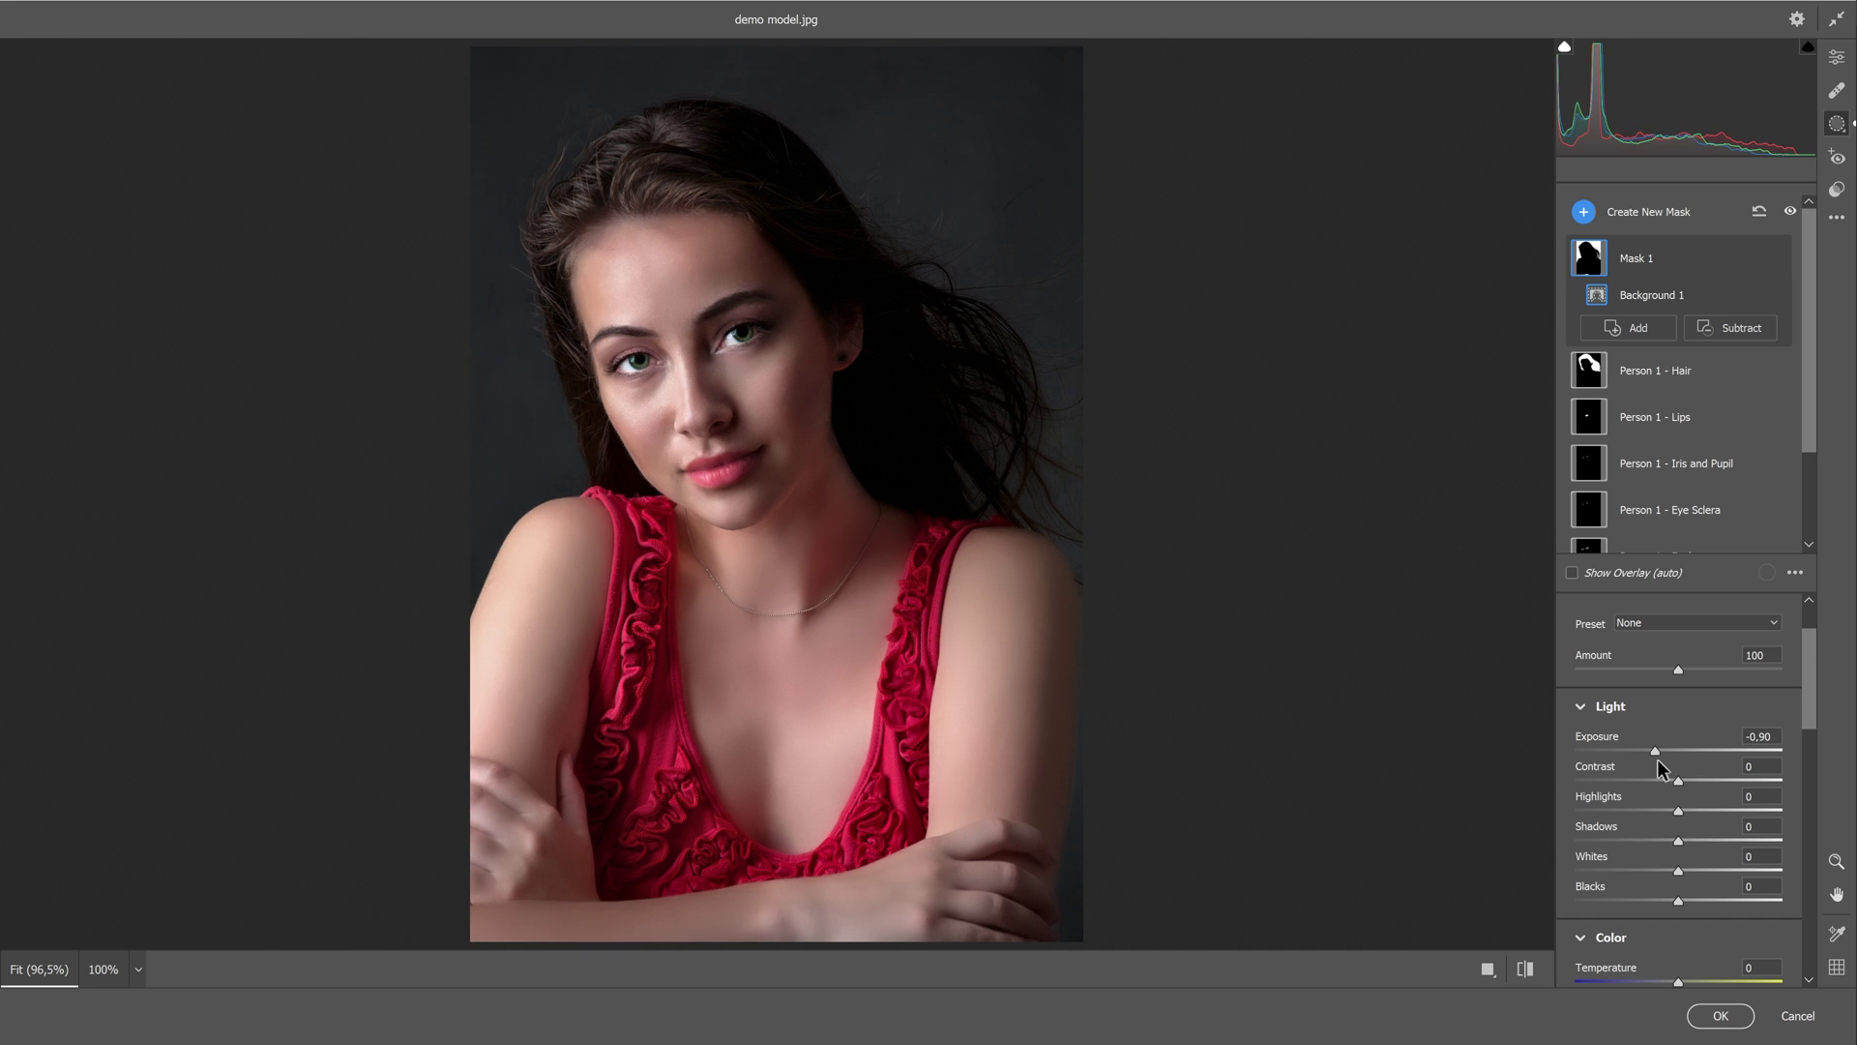
Step: Cool the background to temperature -11, then test and reset Hue
scroll(1683, 832, down, 2)
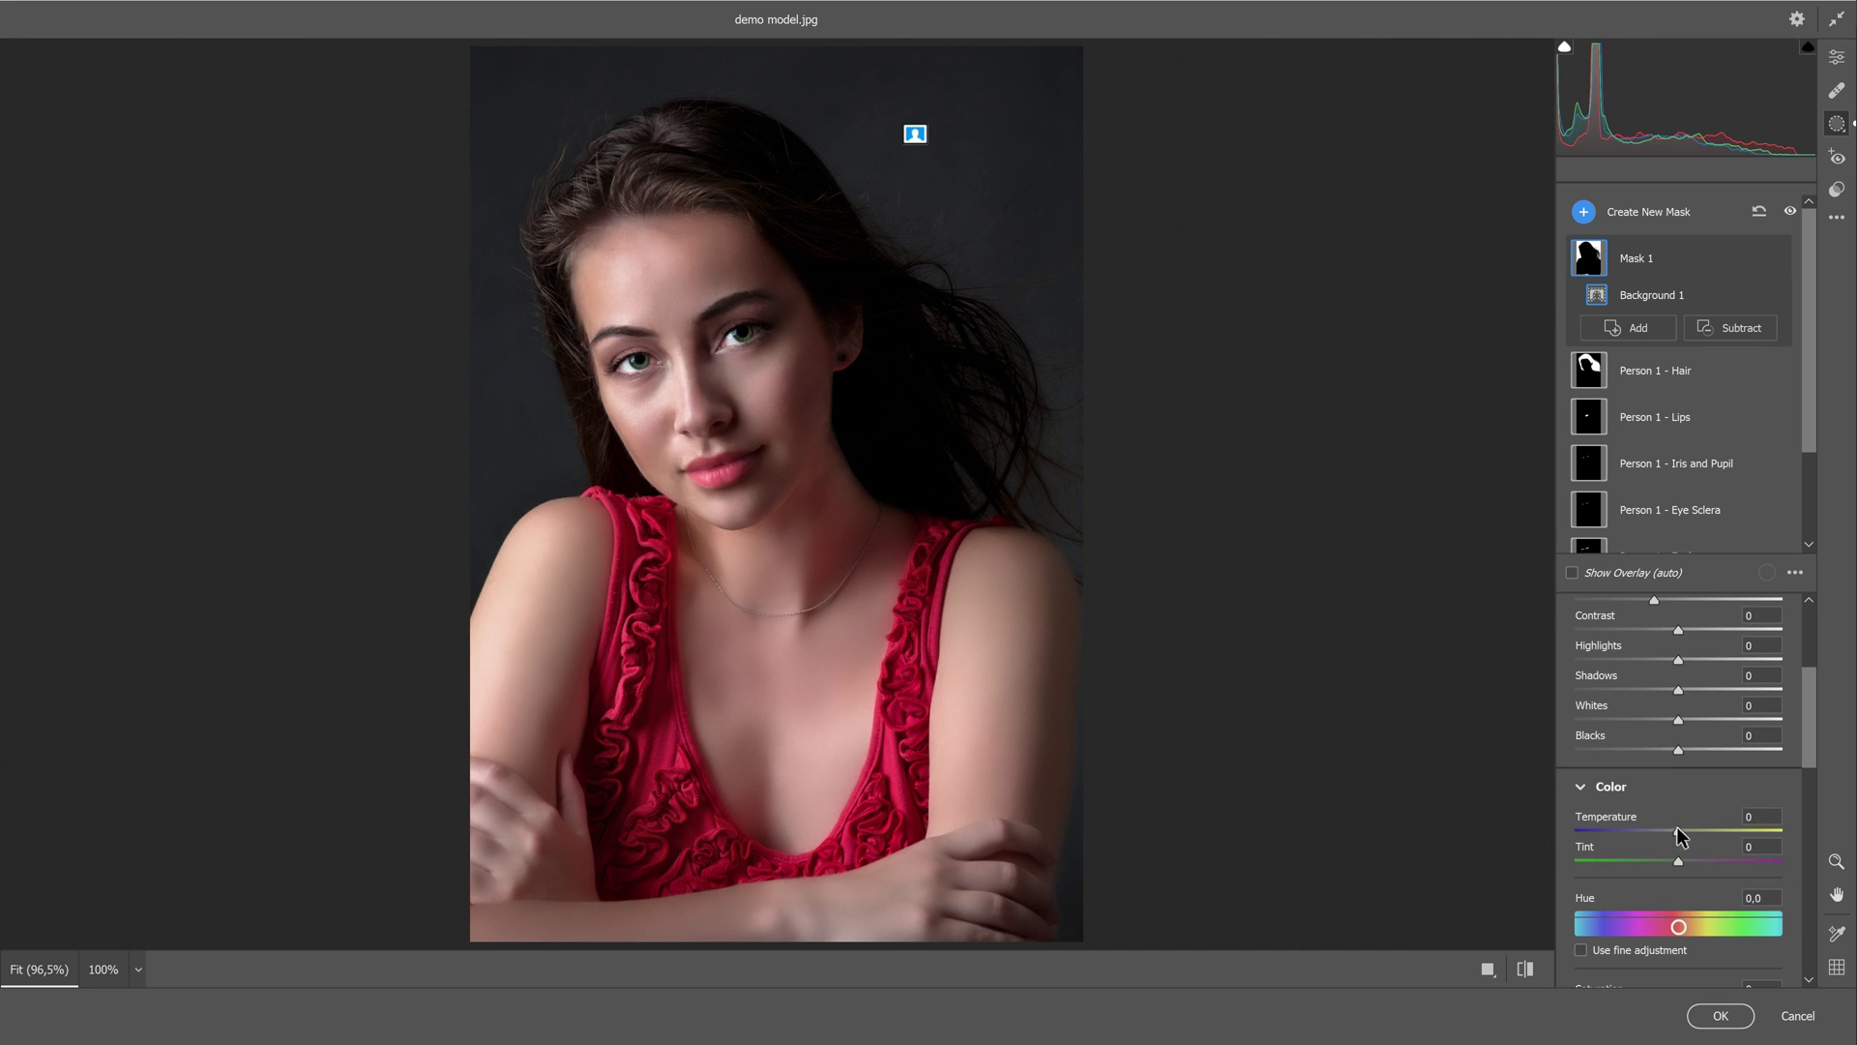
drag(1679, 832, 1661, 829)
scroll(1669, 832, down, 3)
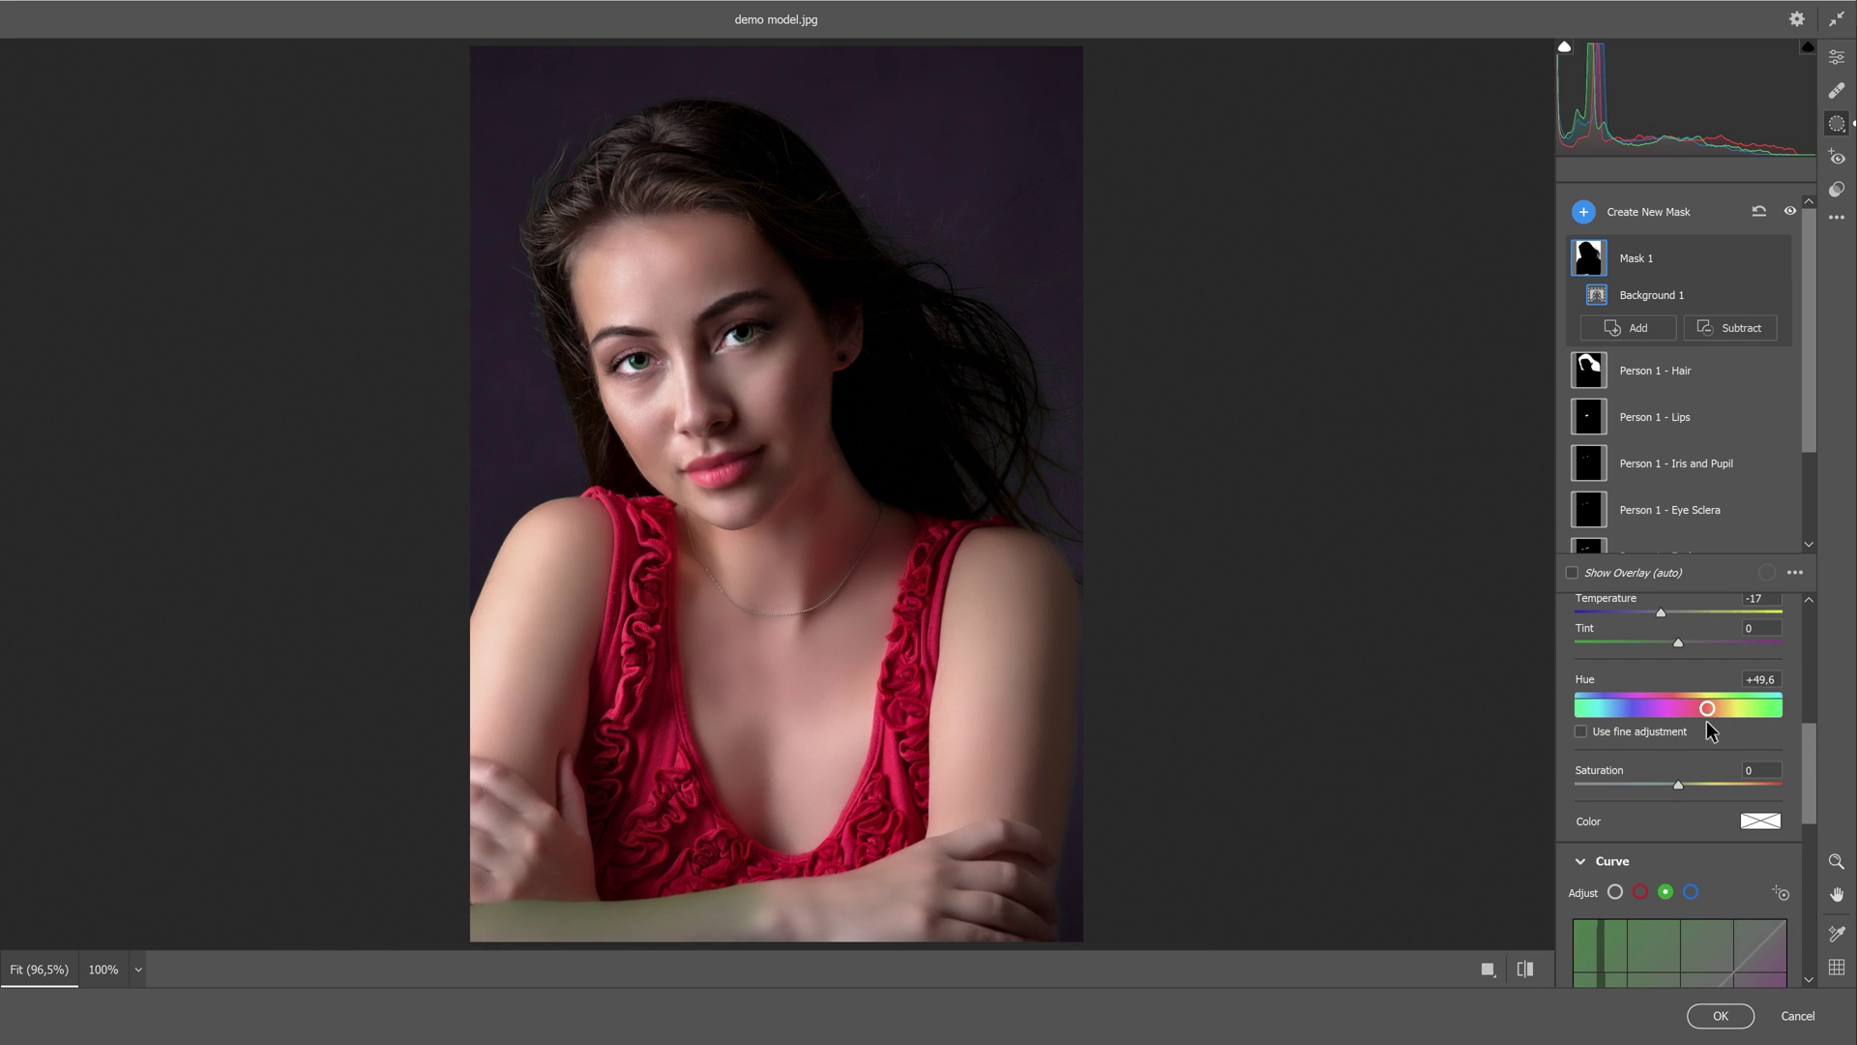
drag(1679, 708, 1680, 708)
Step: Try a faint pink tint on the background mask, then close the colour chooser without applying it
scroll(1771, 852, up, 1)
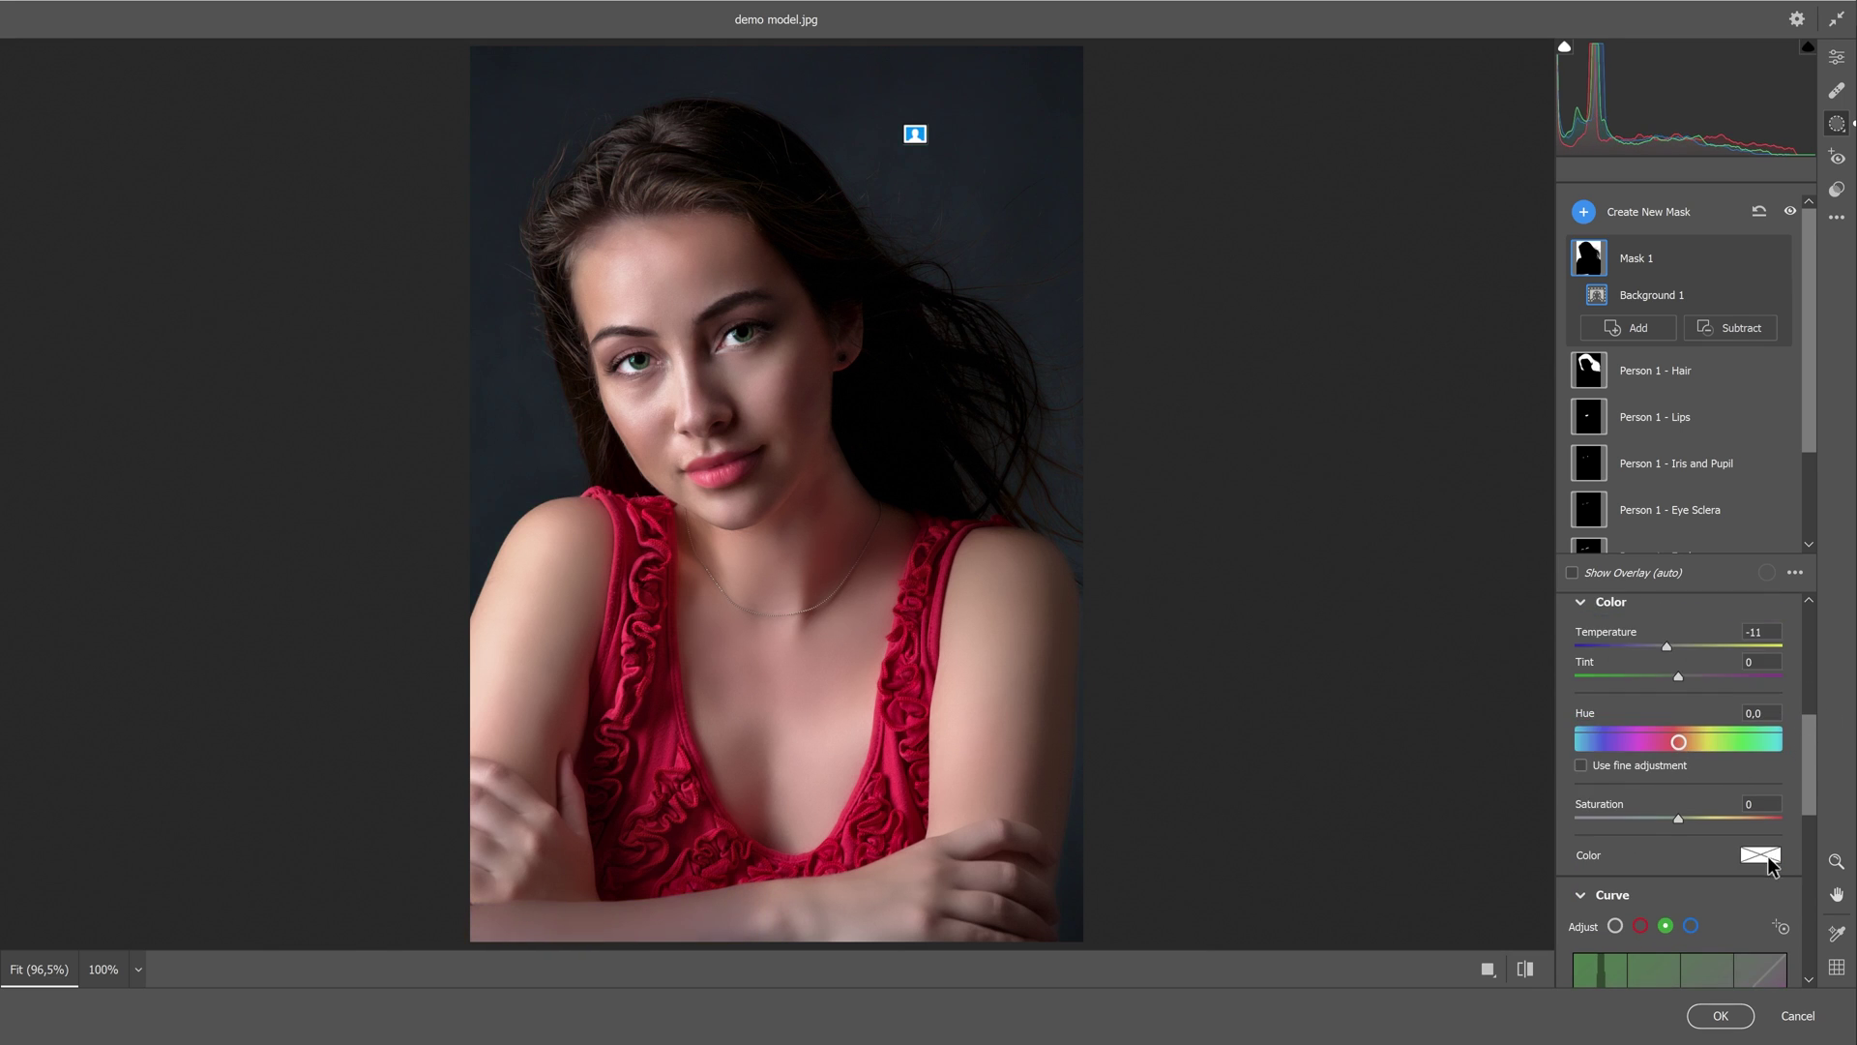
click(1769, 856)
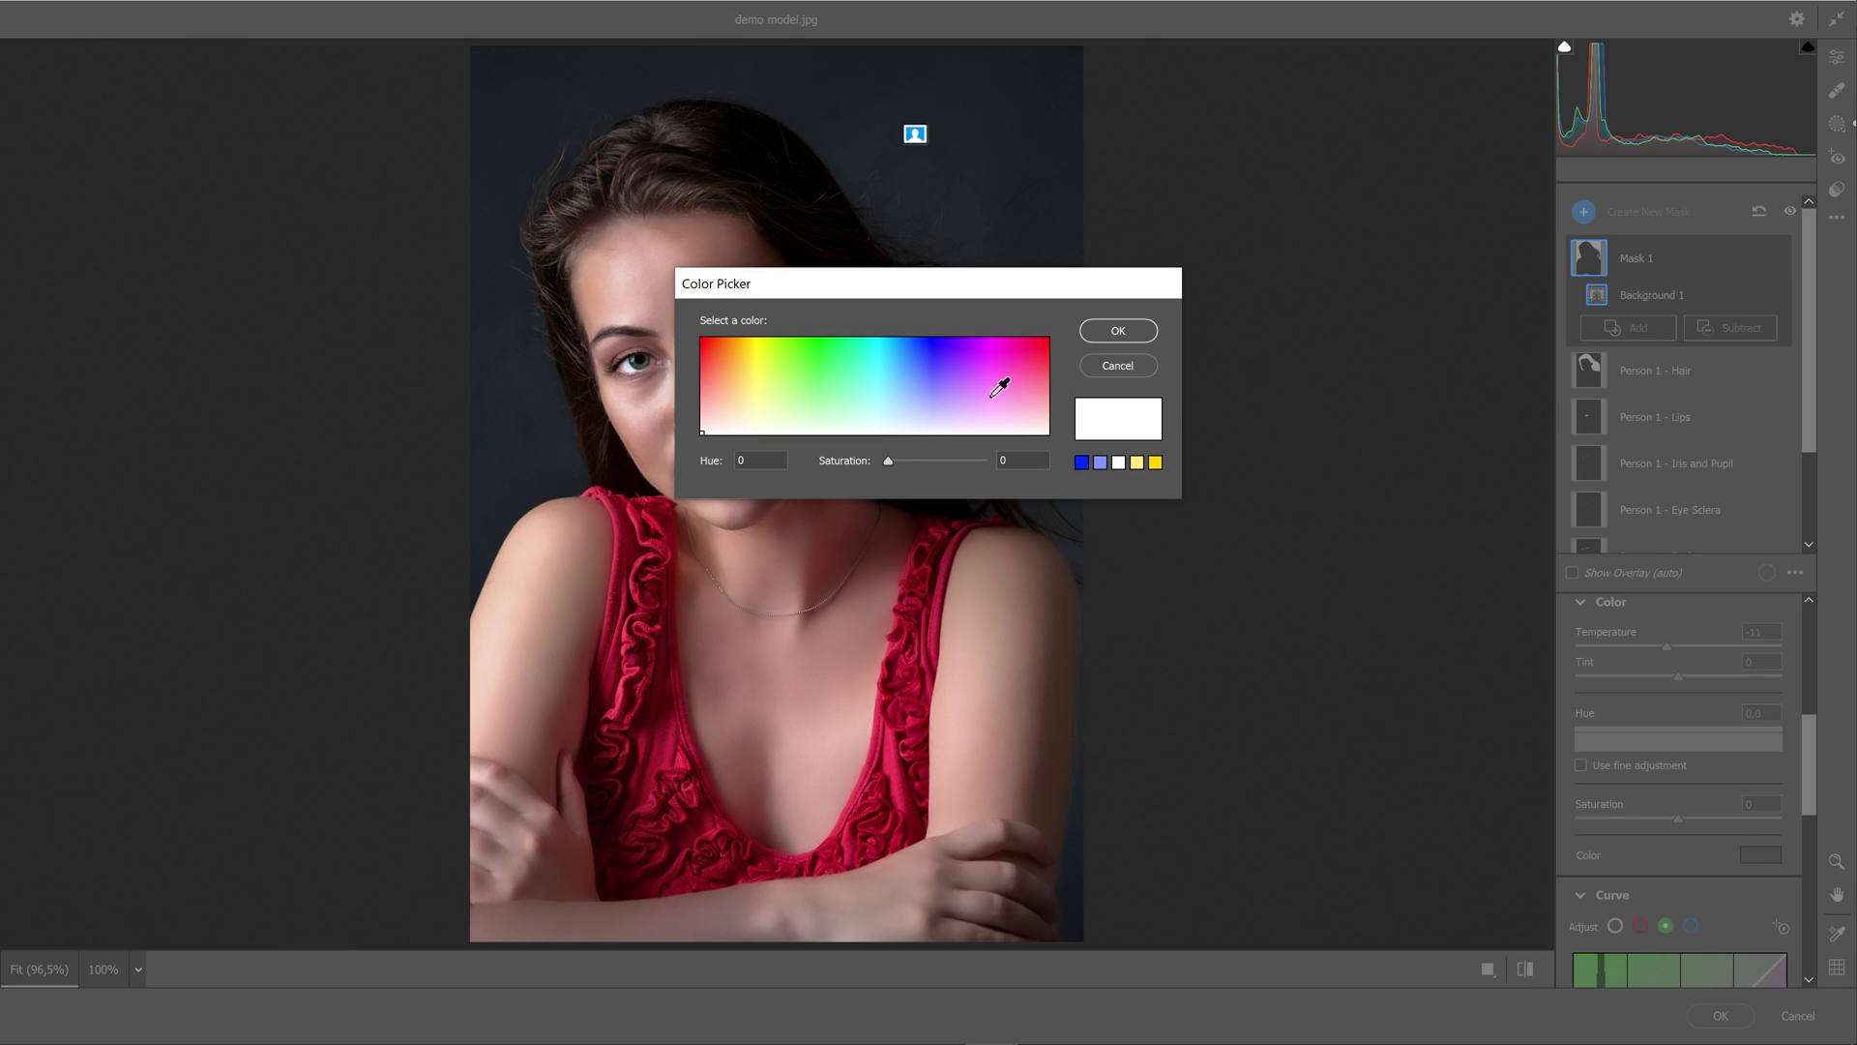
drag(977, 414, 1031, 430)
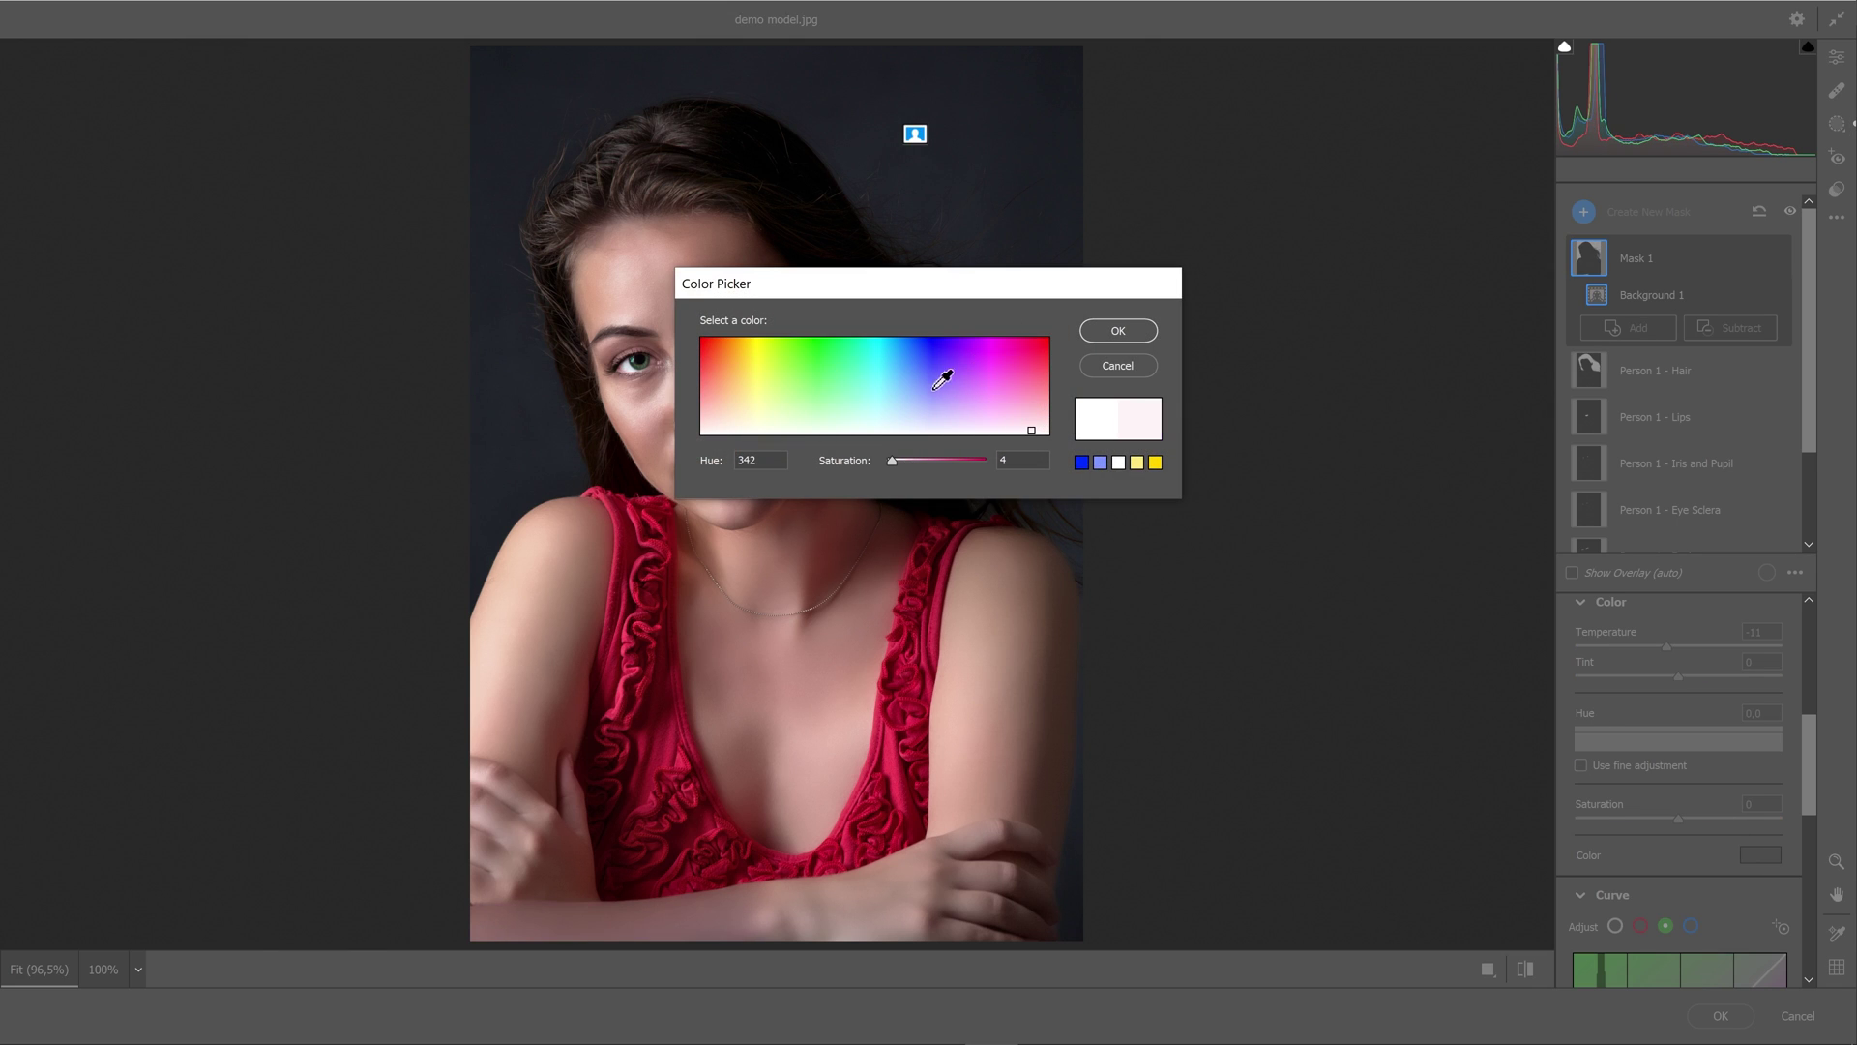
click(1149, 360)
scroll(1689, 845, down, 2)
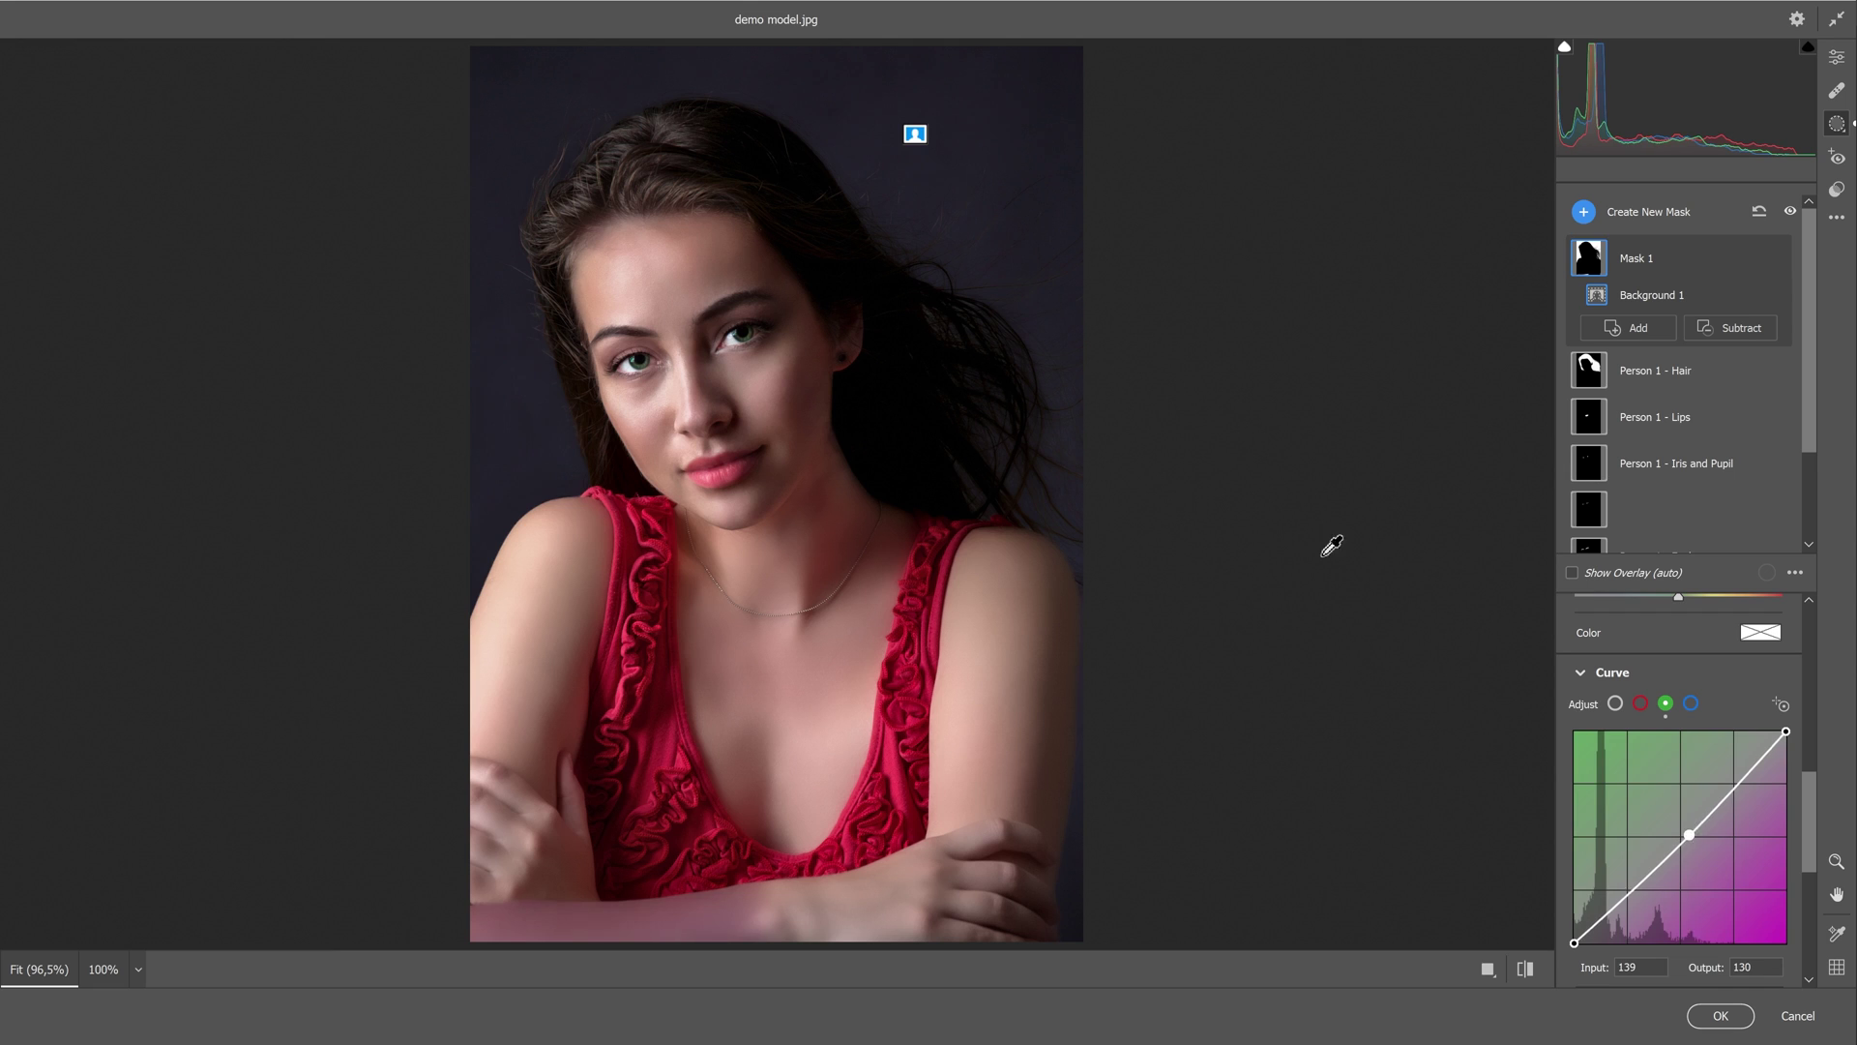
scroll(1586, 735, up, 10)
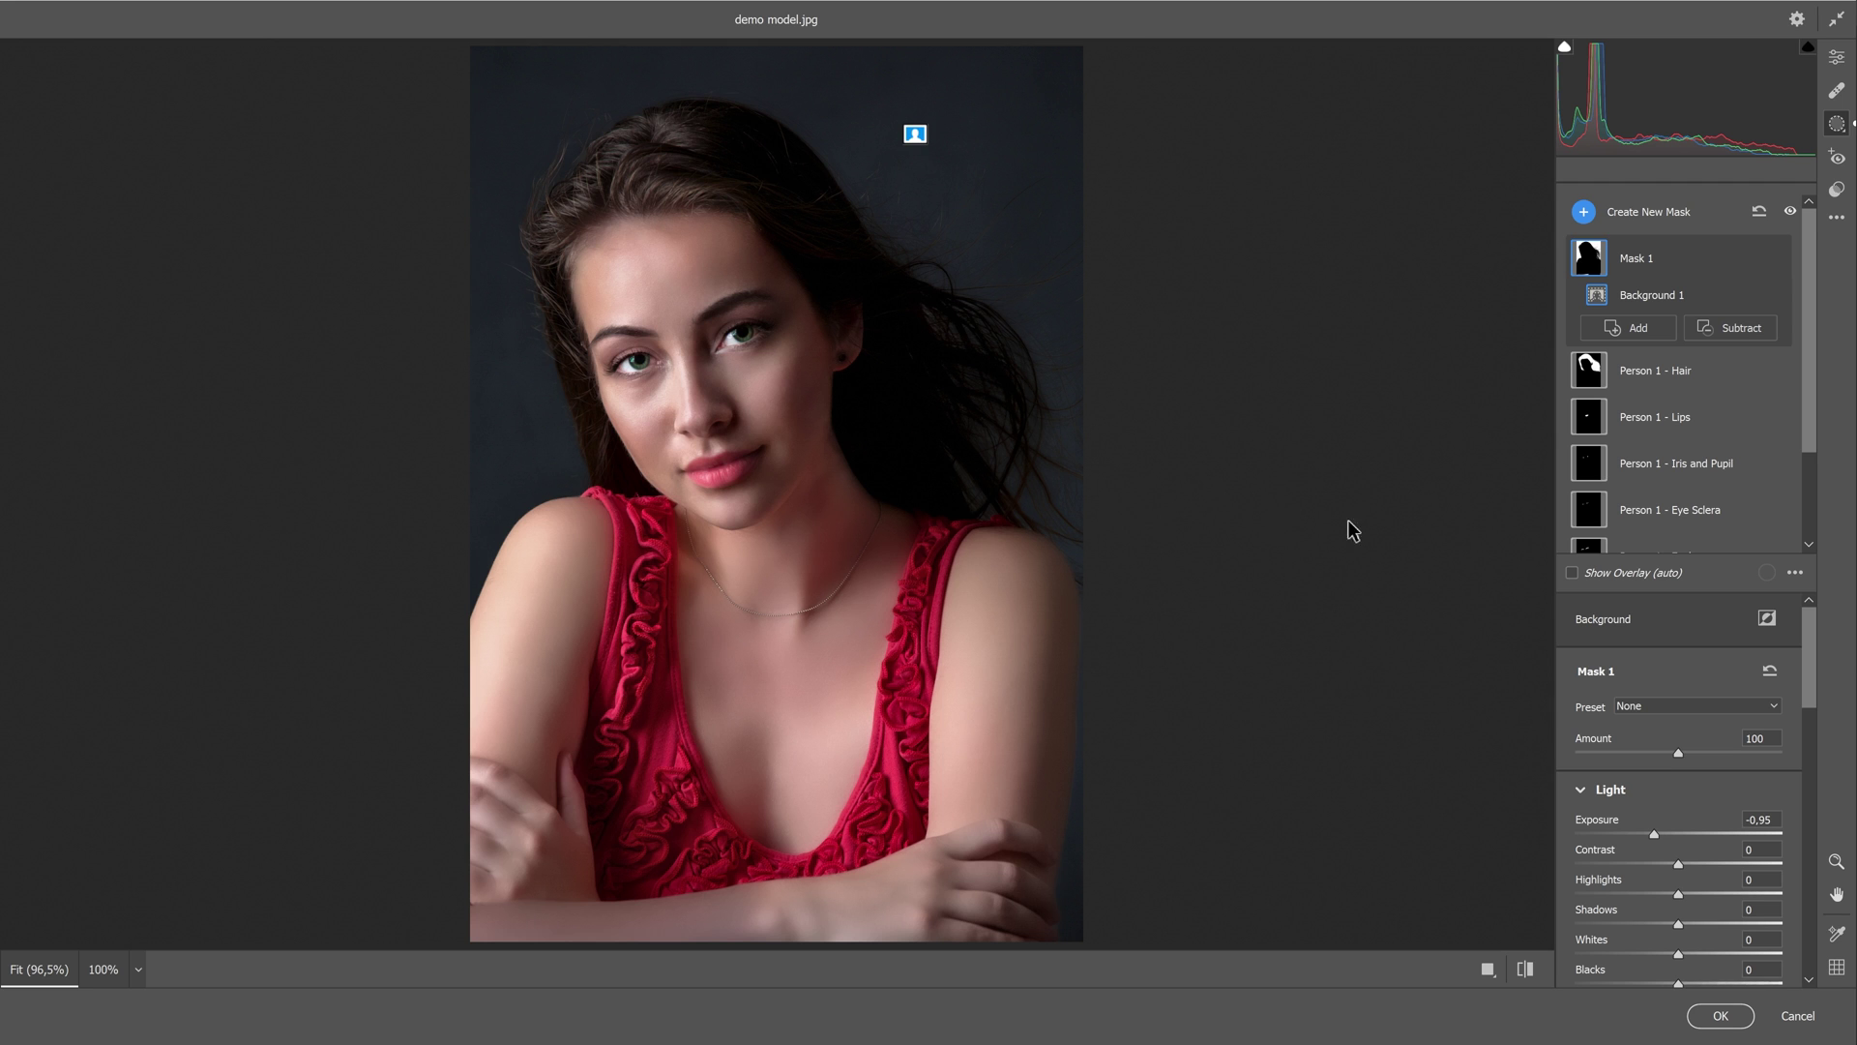
Step: Commit the Camera Raw edits as Layer 1 and toggle its visibility to compare before and after
click(1720, 1016)
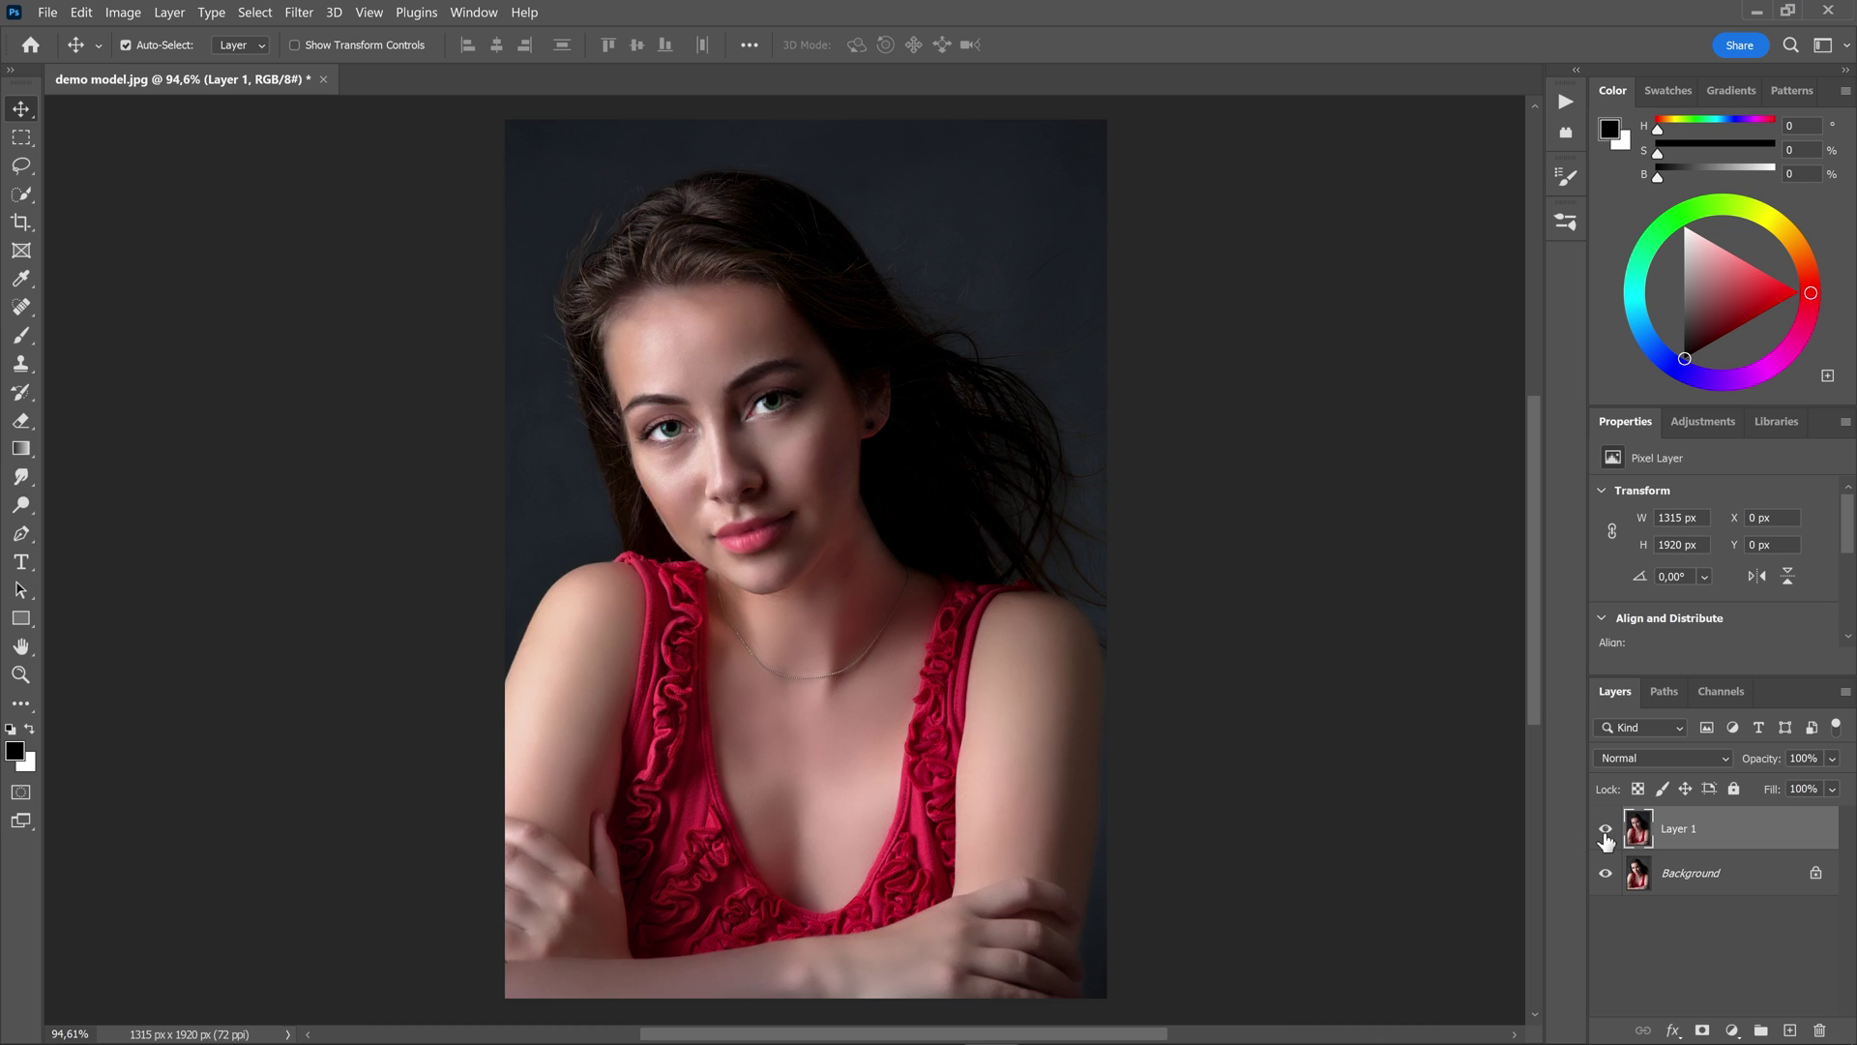
click(1606, 829)
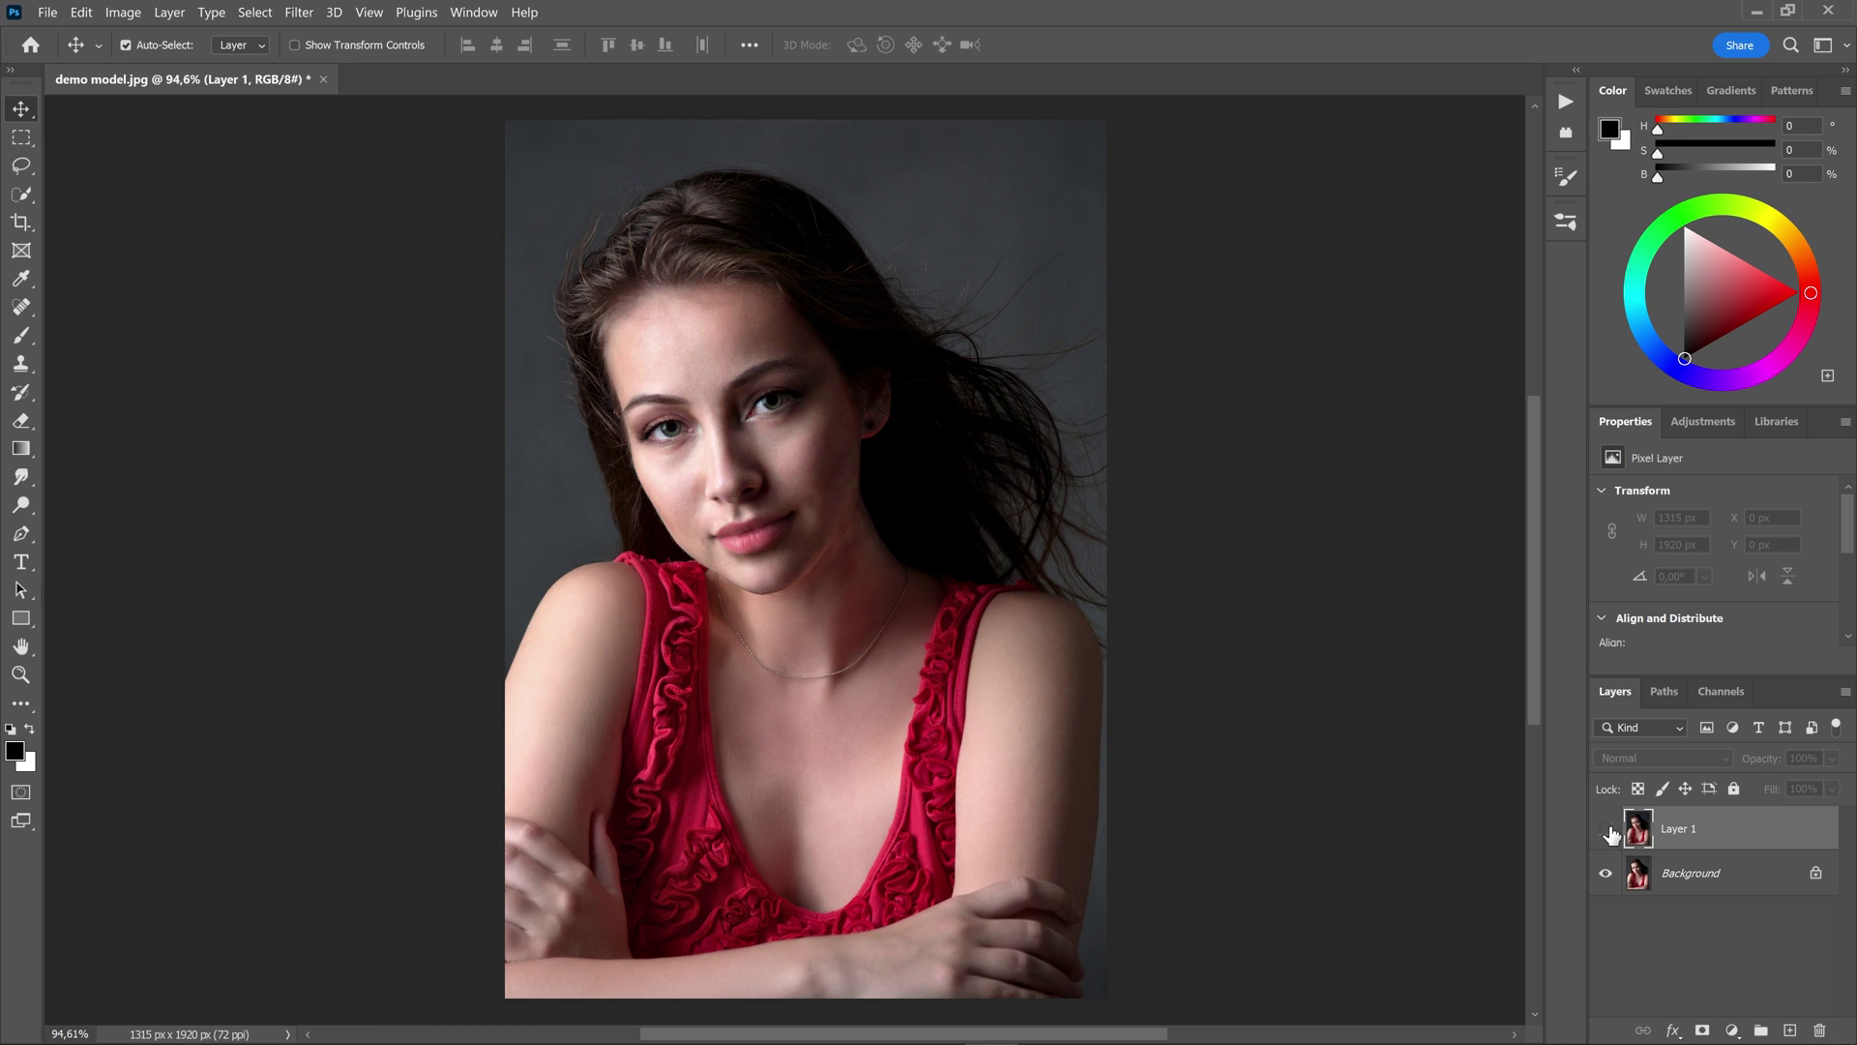
click(1606, 829)
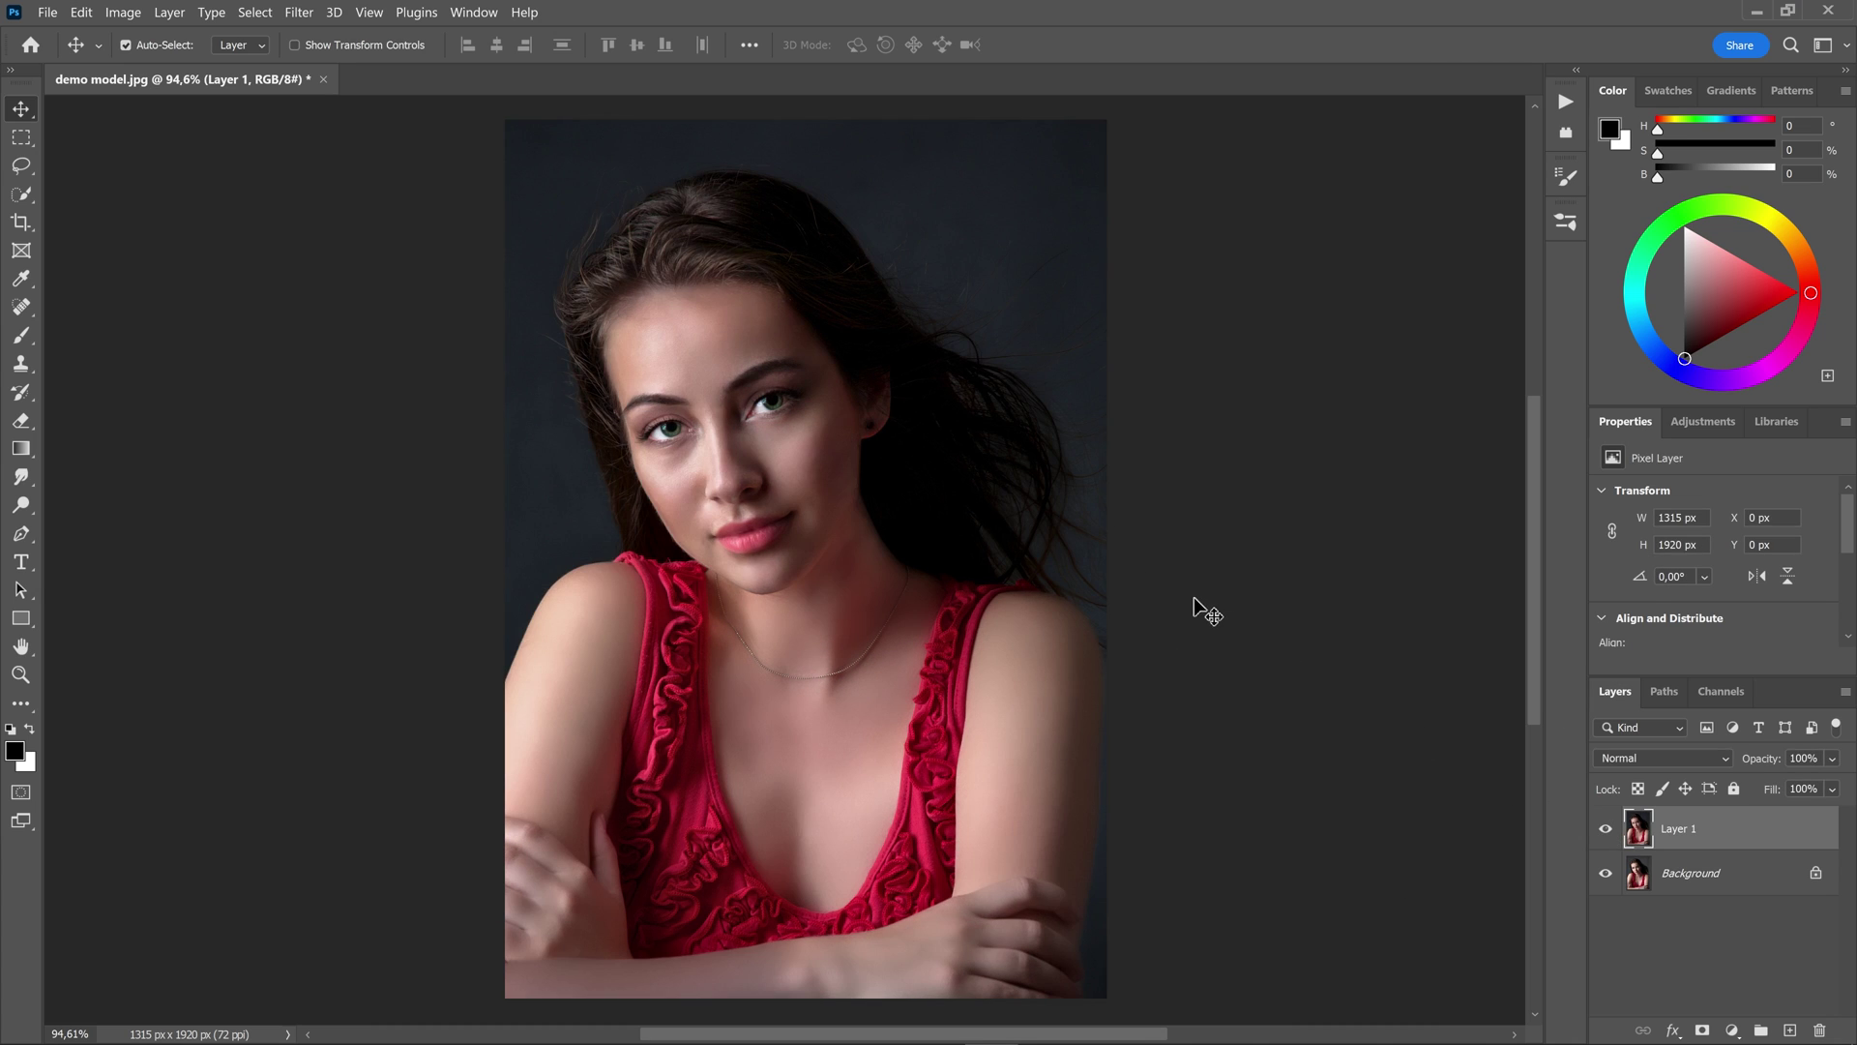